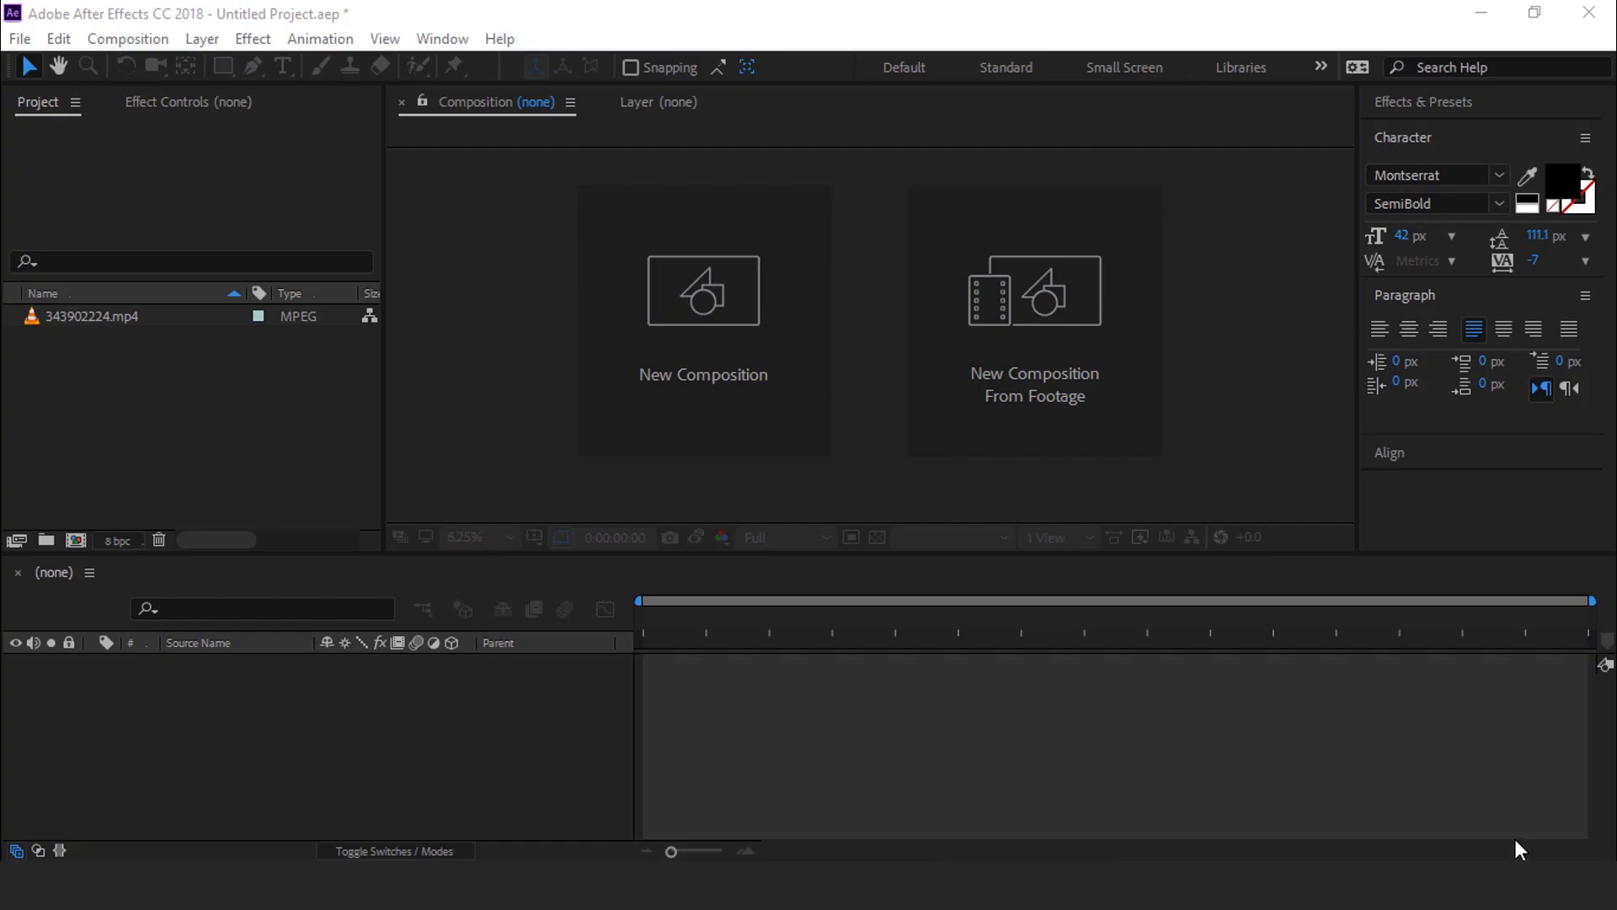
# Step: Open EasyEdit Viewer from Window > Extensions to show the YOUTUBE ESSENTIAL 01 Openers
pyautogui.click(458, 39)
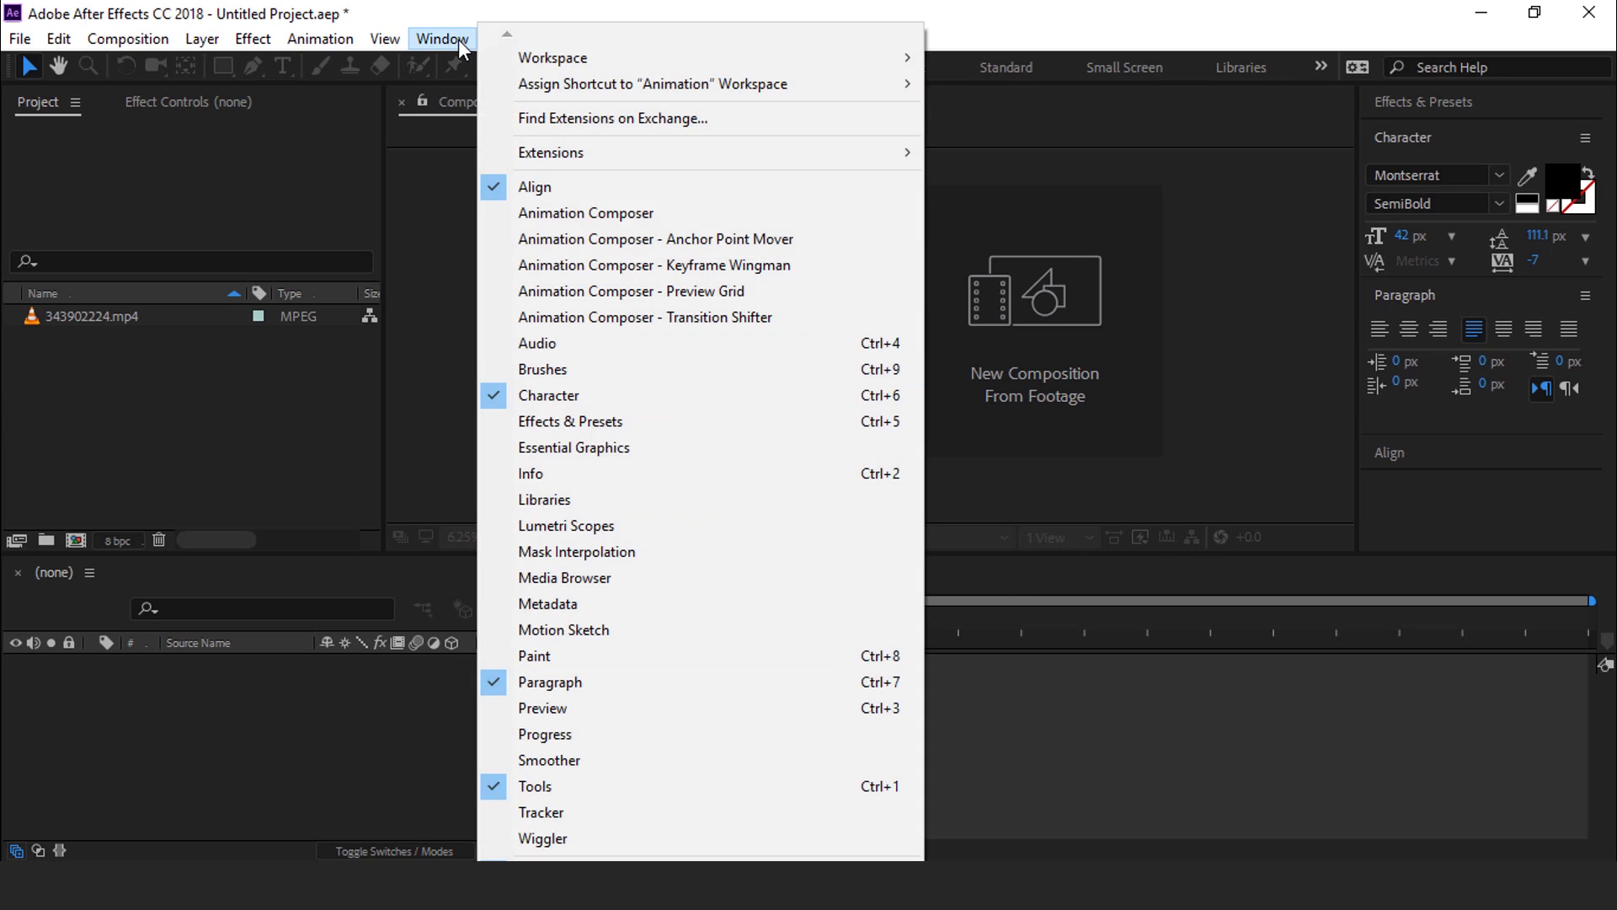
pyautogui.moveTo(589, 159)
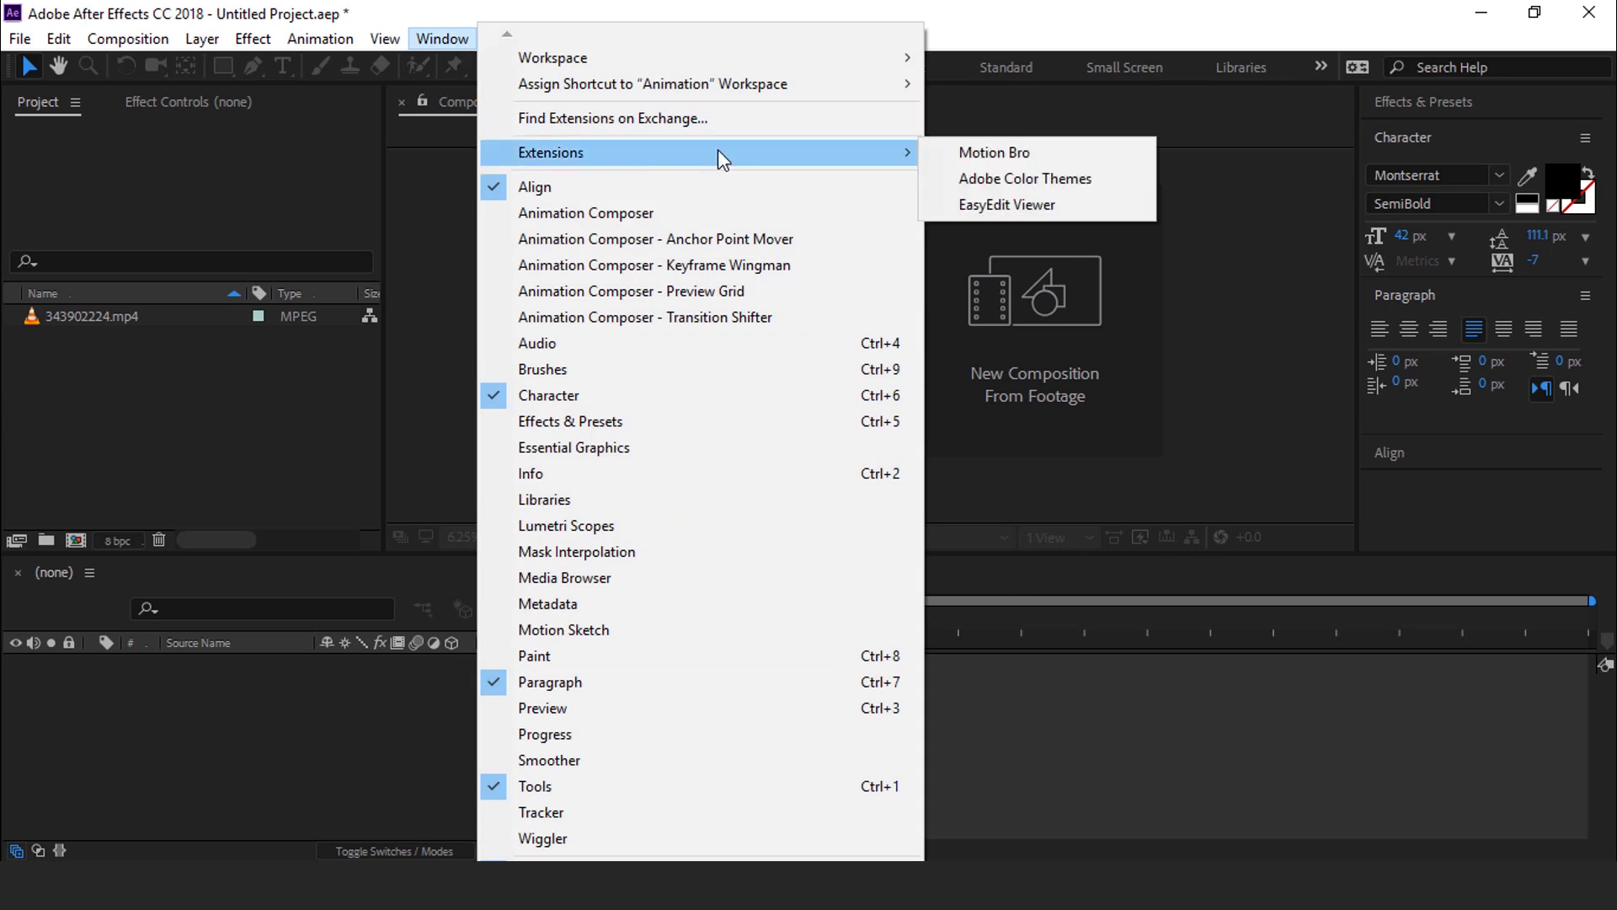
pyautogui.click(1047, 208)
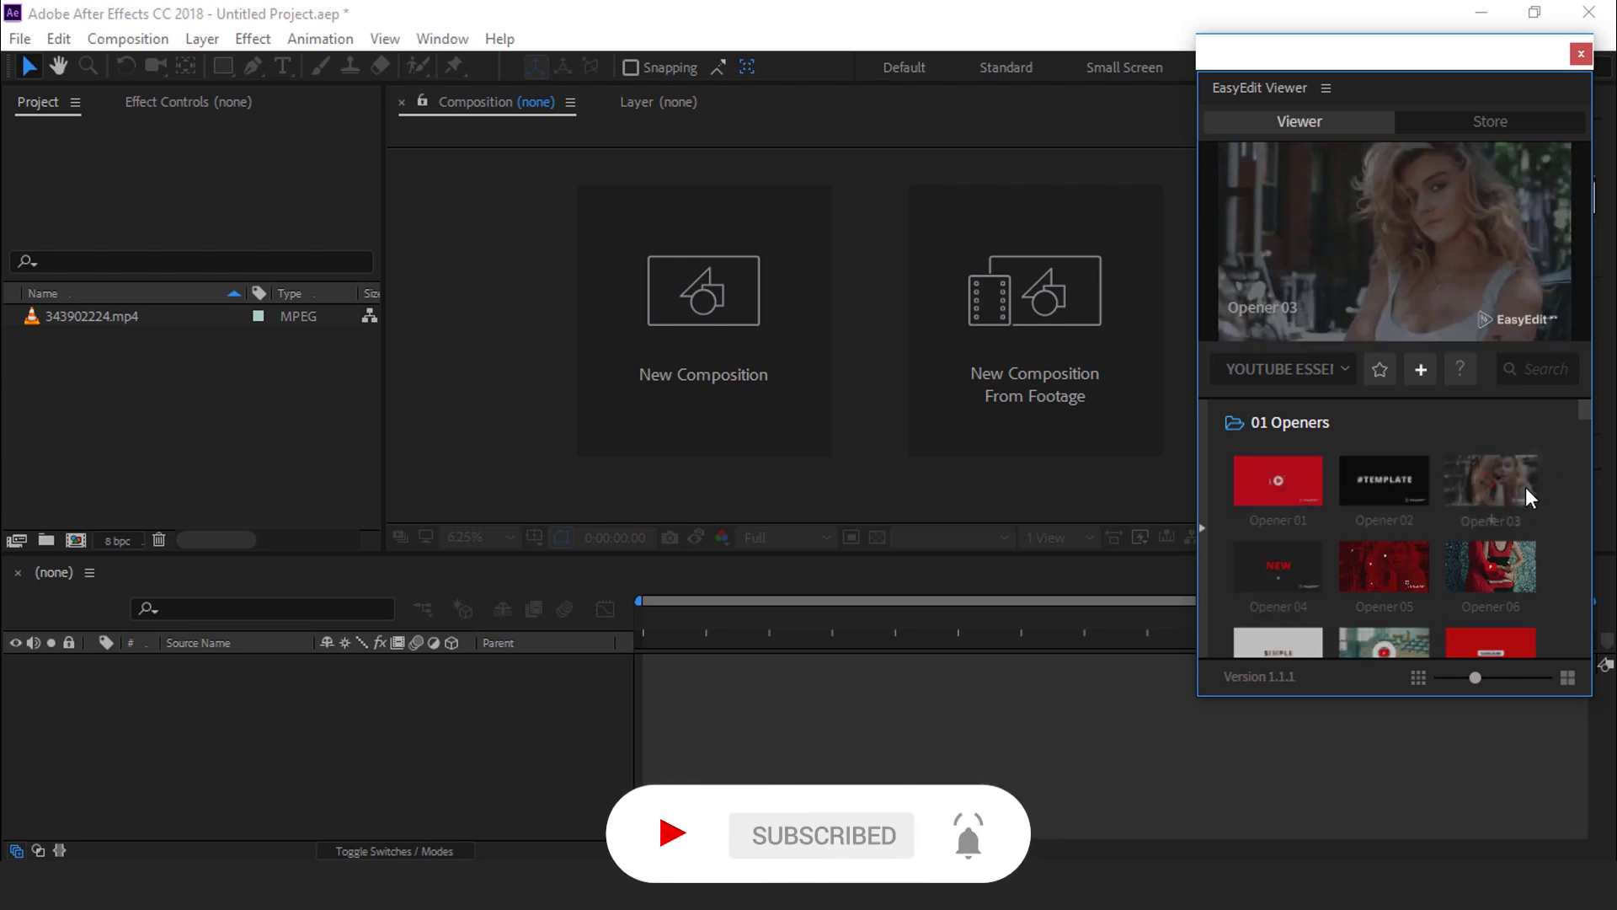
# Step: Browse the opener templates and move the EasyEdit Viewer window up and left
pyautogui.scroll(-8, 1353, 509)
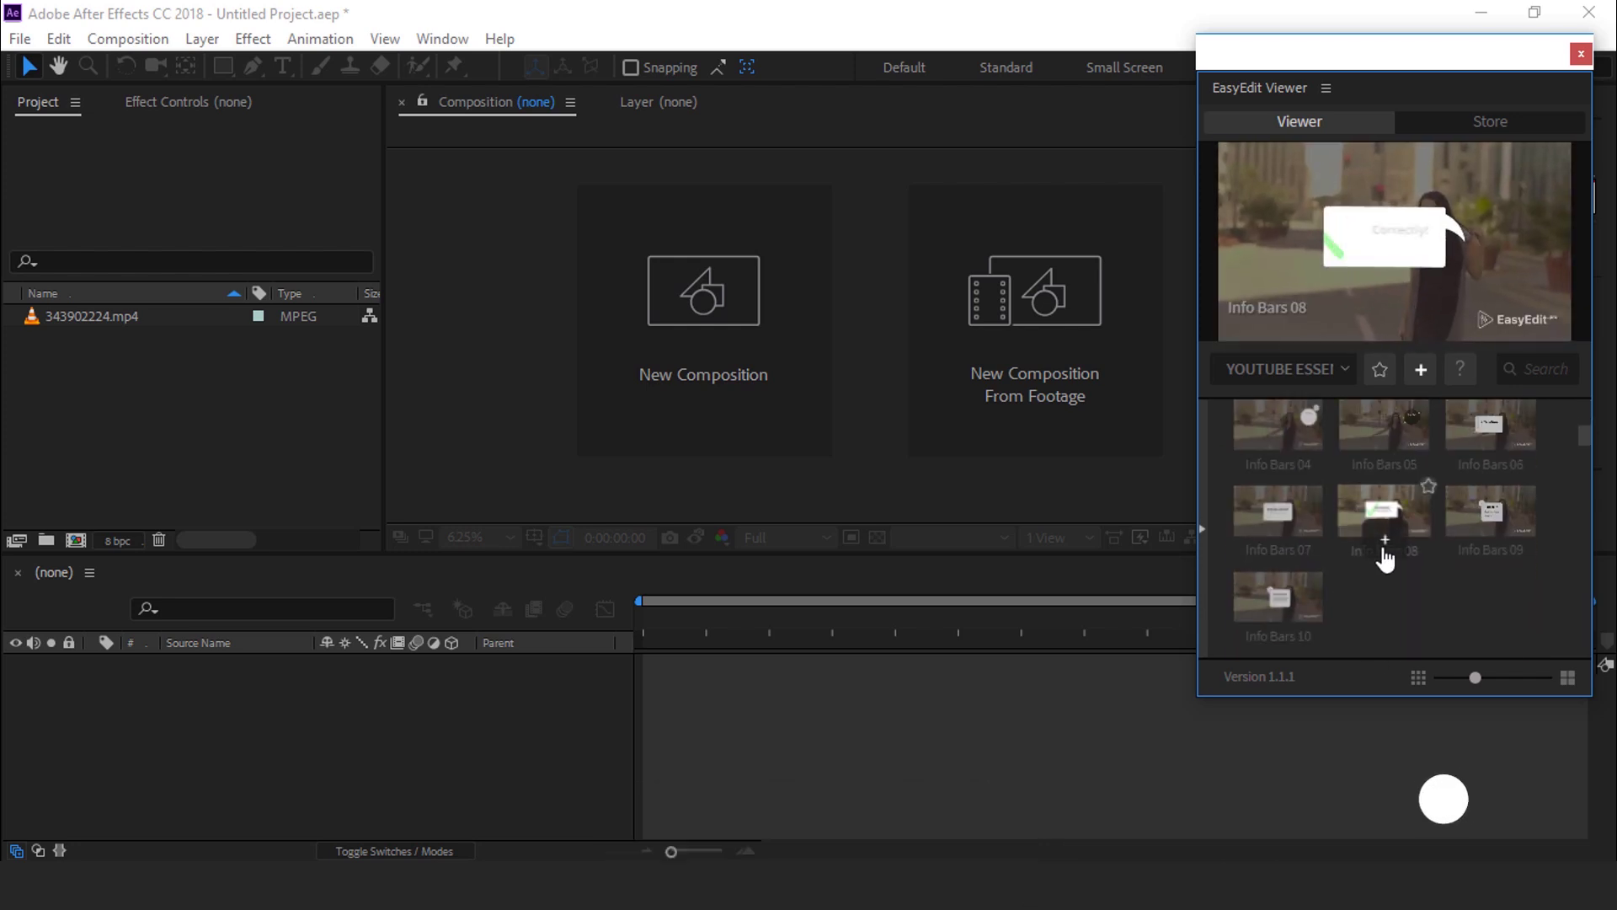
pyautogui.moveTo(1392, 566)
pyautogui.scroll(-8, 1550, 497)
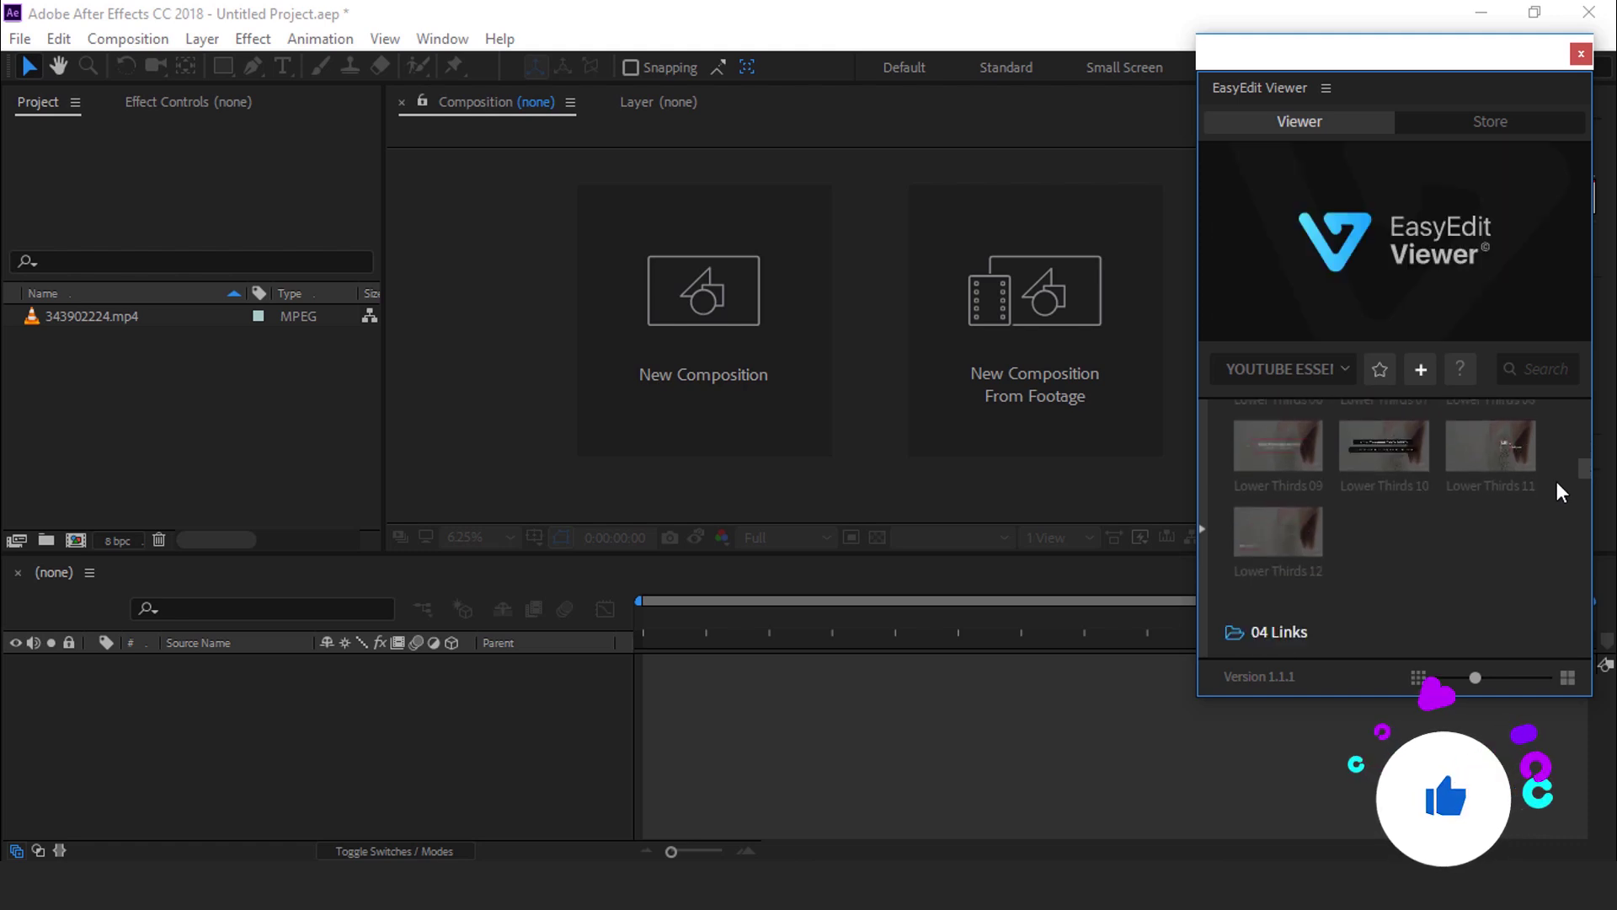
pyautogui.scroll(15, 1558, 483)
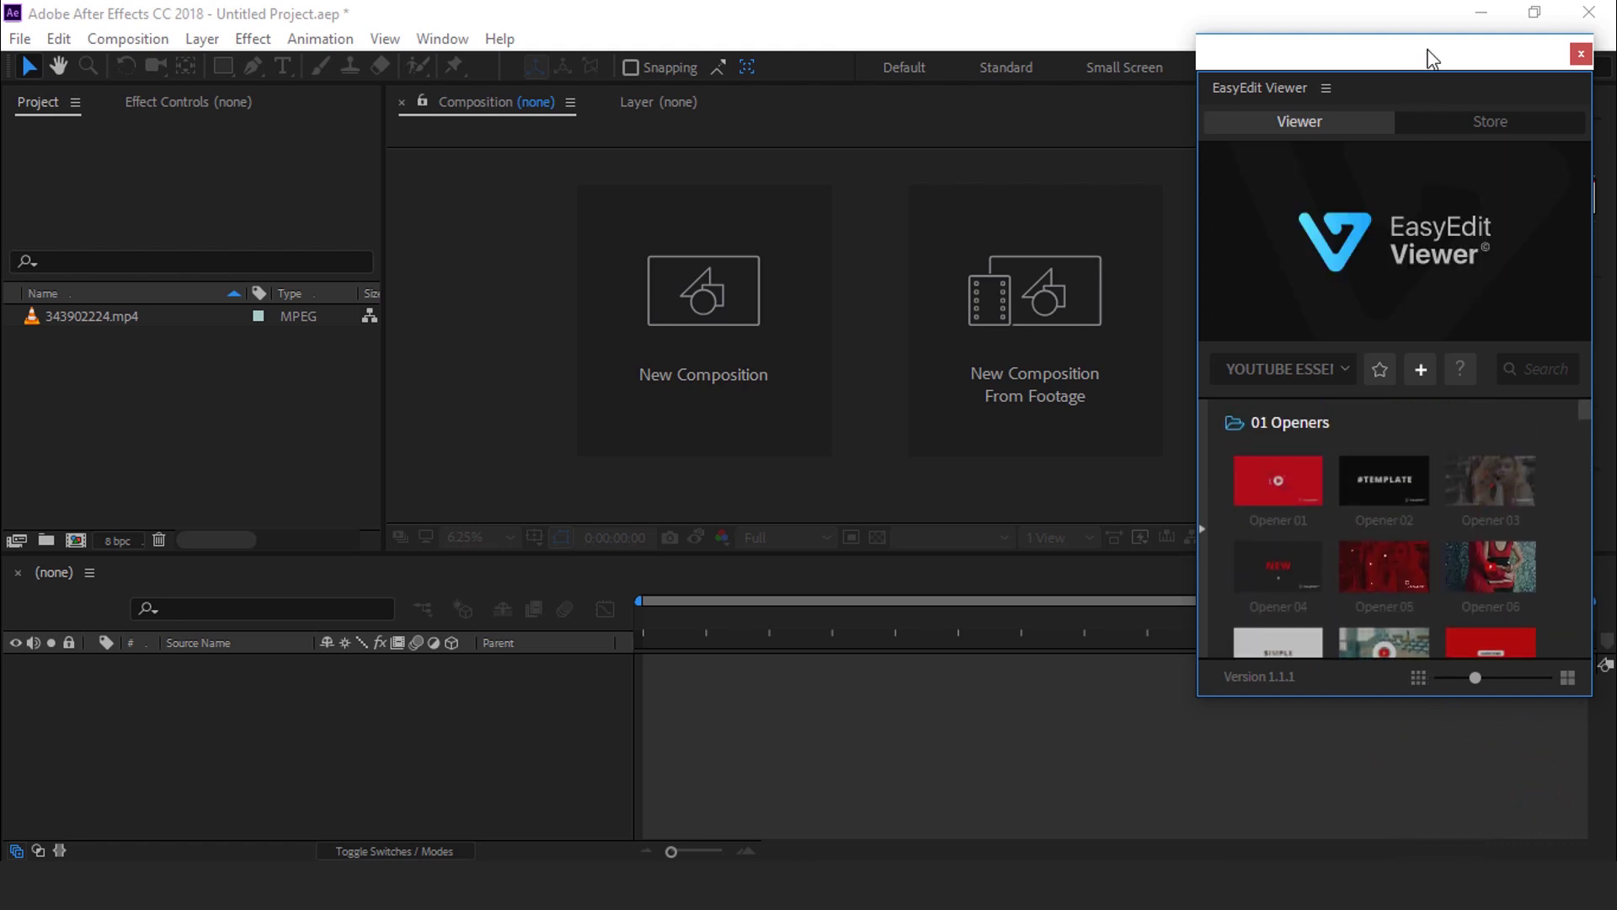
pyautogui.moveTo(1432, 59); pyautogui.dragTo(1361, 40)
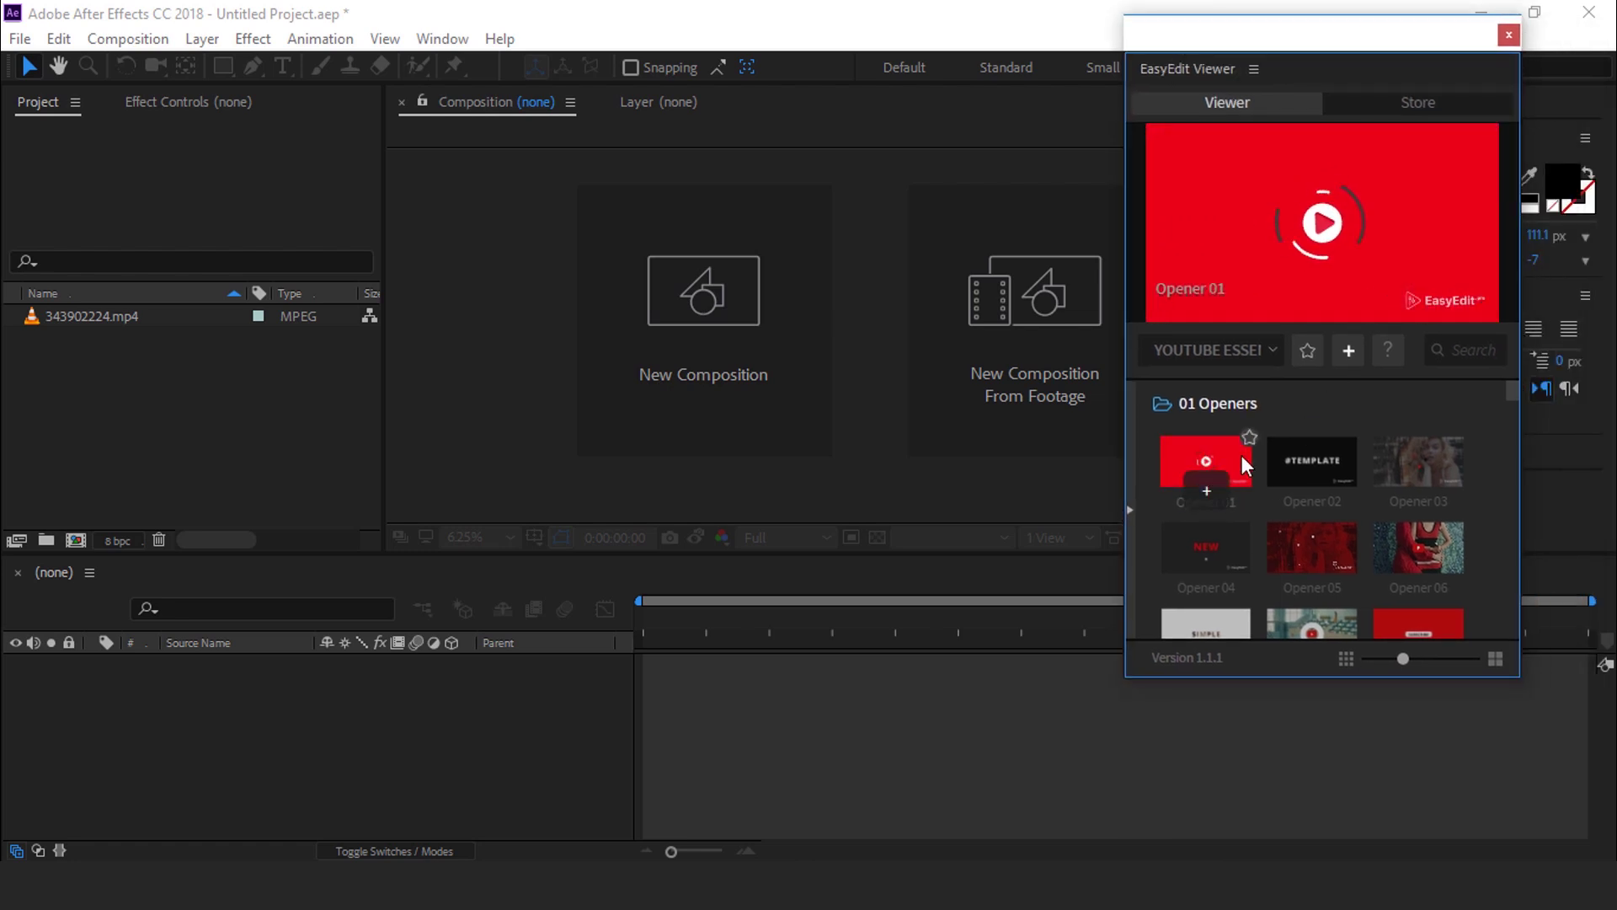
# Step: Star Opener 01 and show the favourites list with Basic 34 and Opener 01
pyautogui.moveTo(1304, 450)
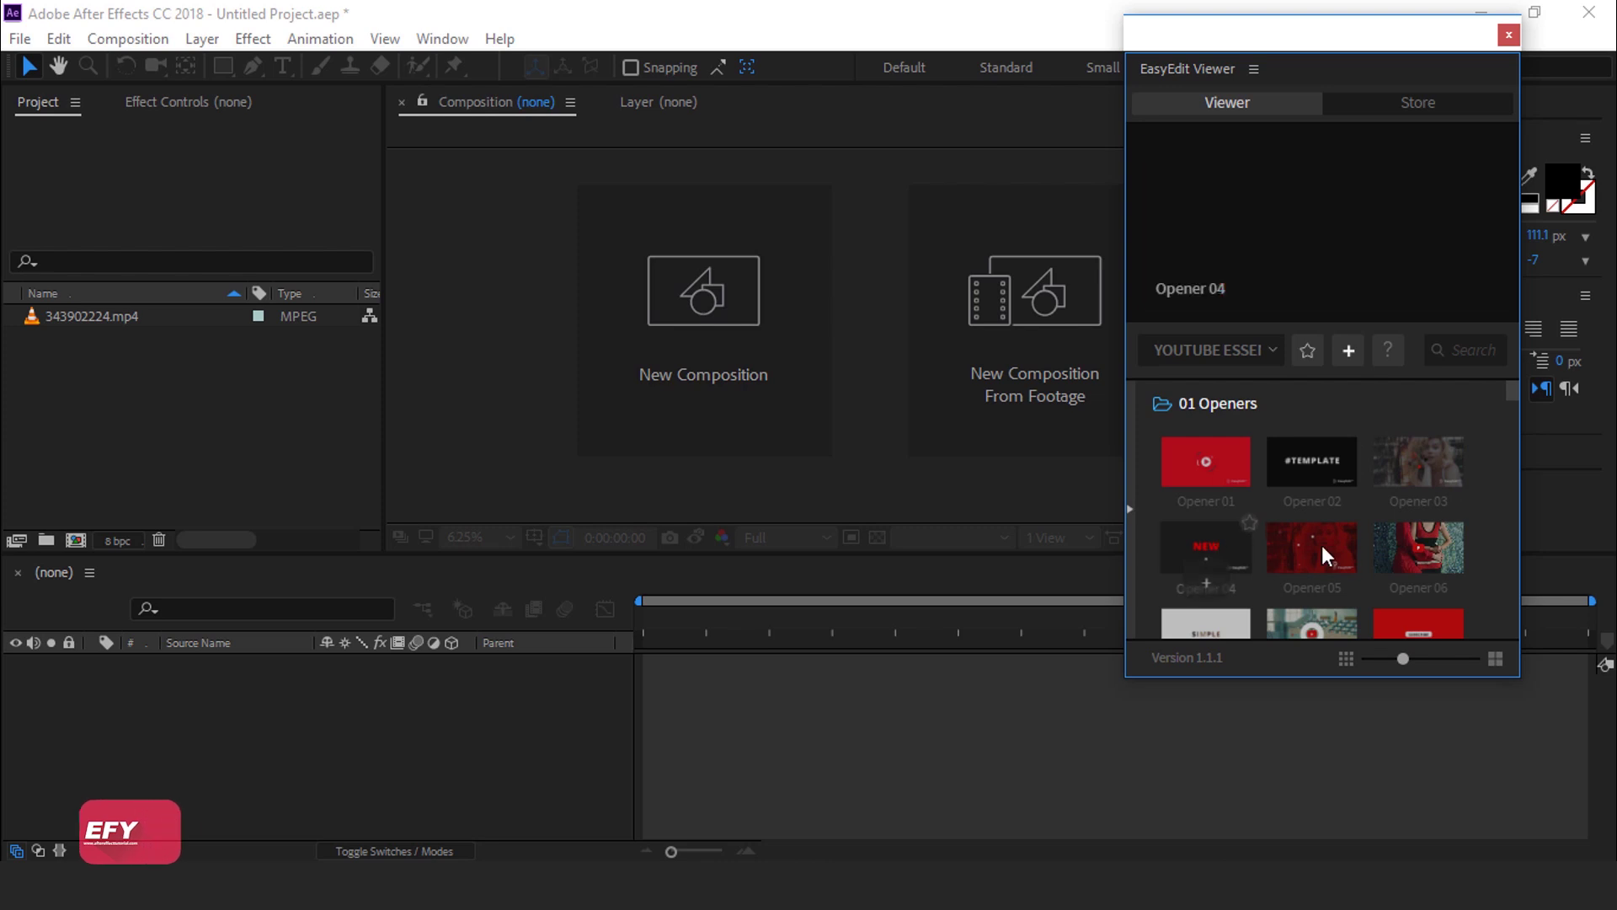
pyautogui.moveTo(1322, 549)
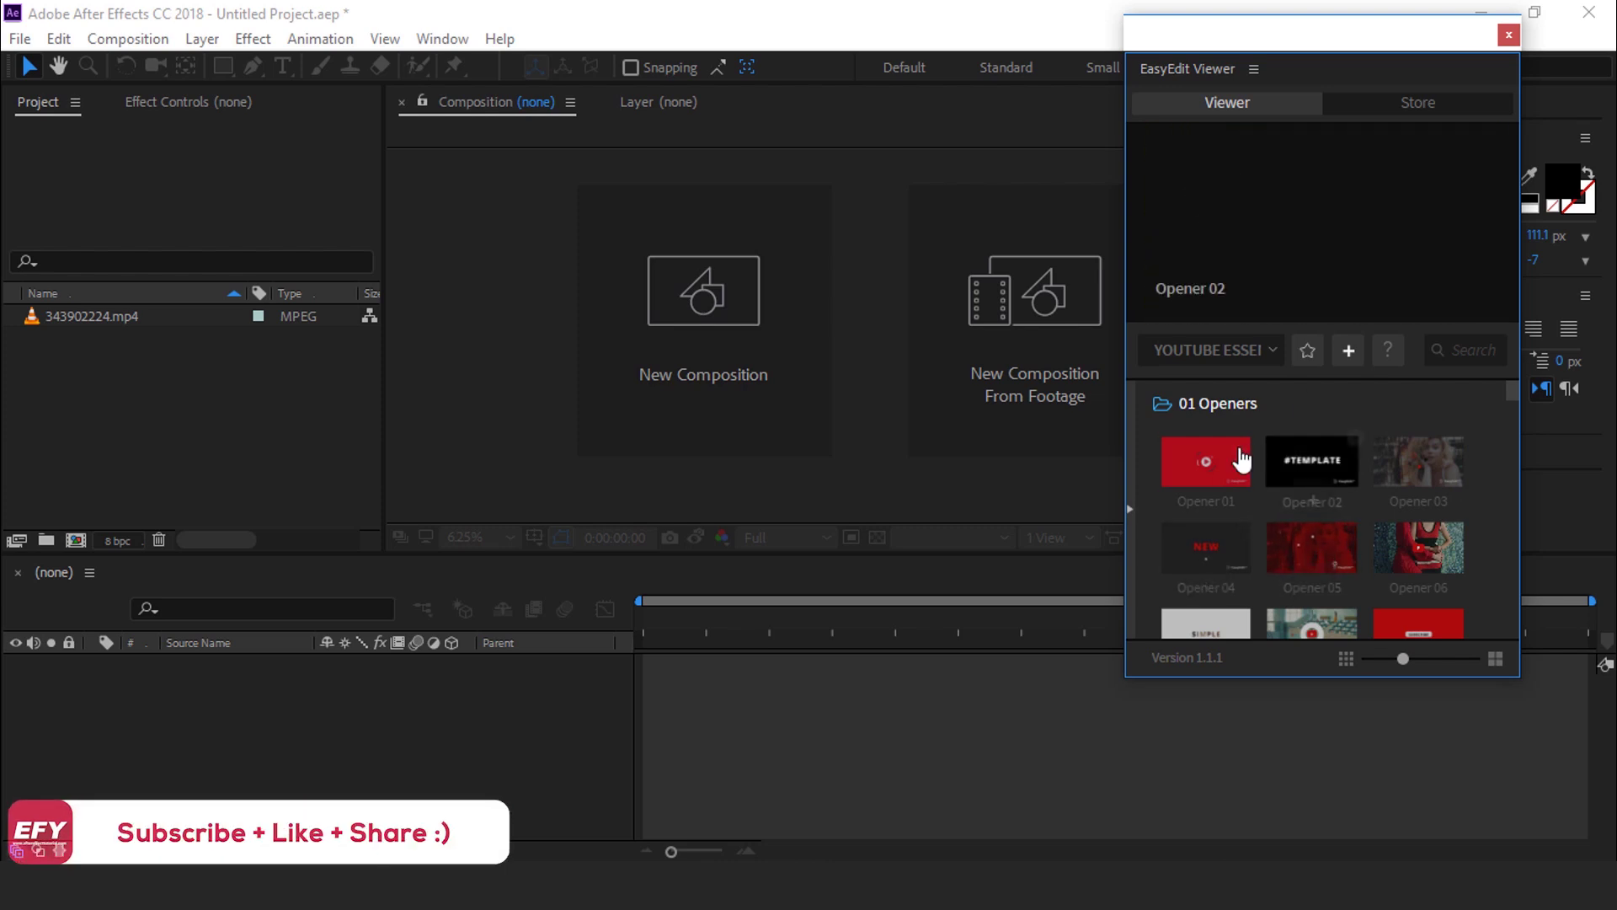
pyautogui.moveTo(1236, 446)
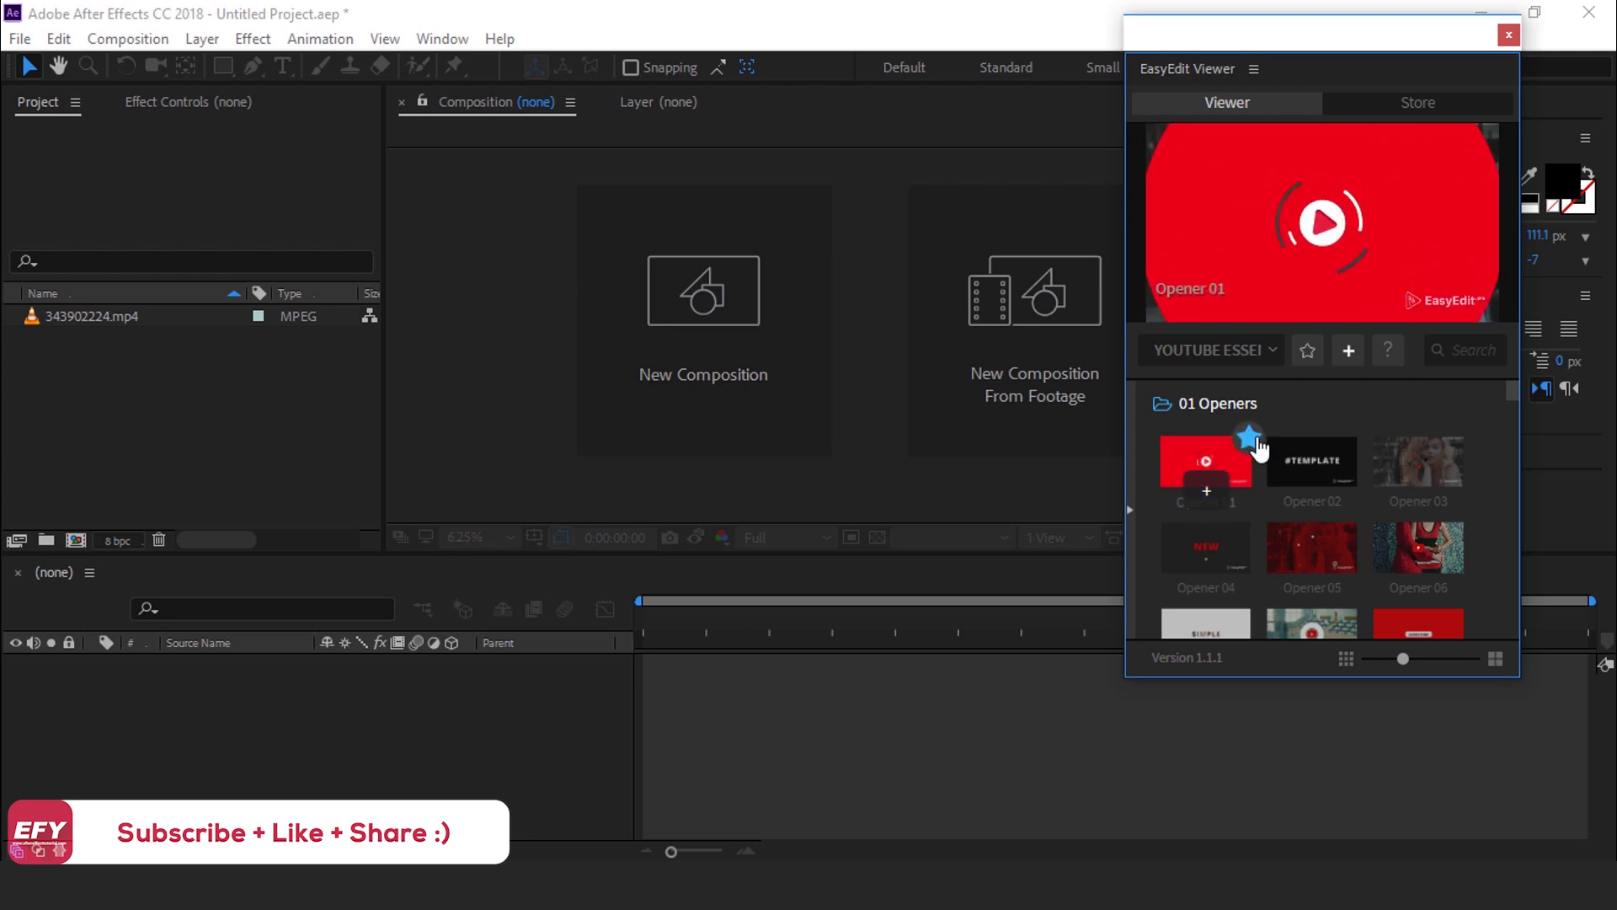
pyautogui.click(1251, 440)
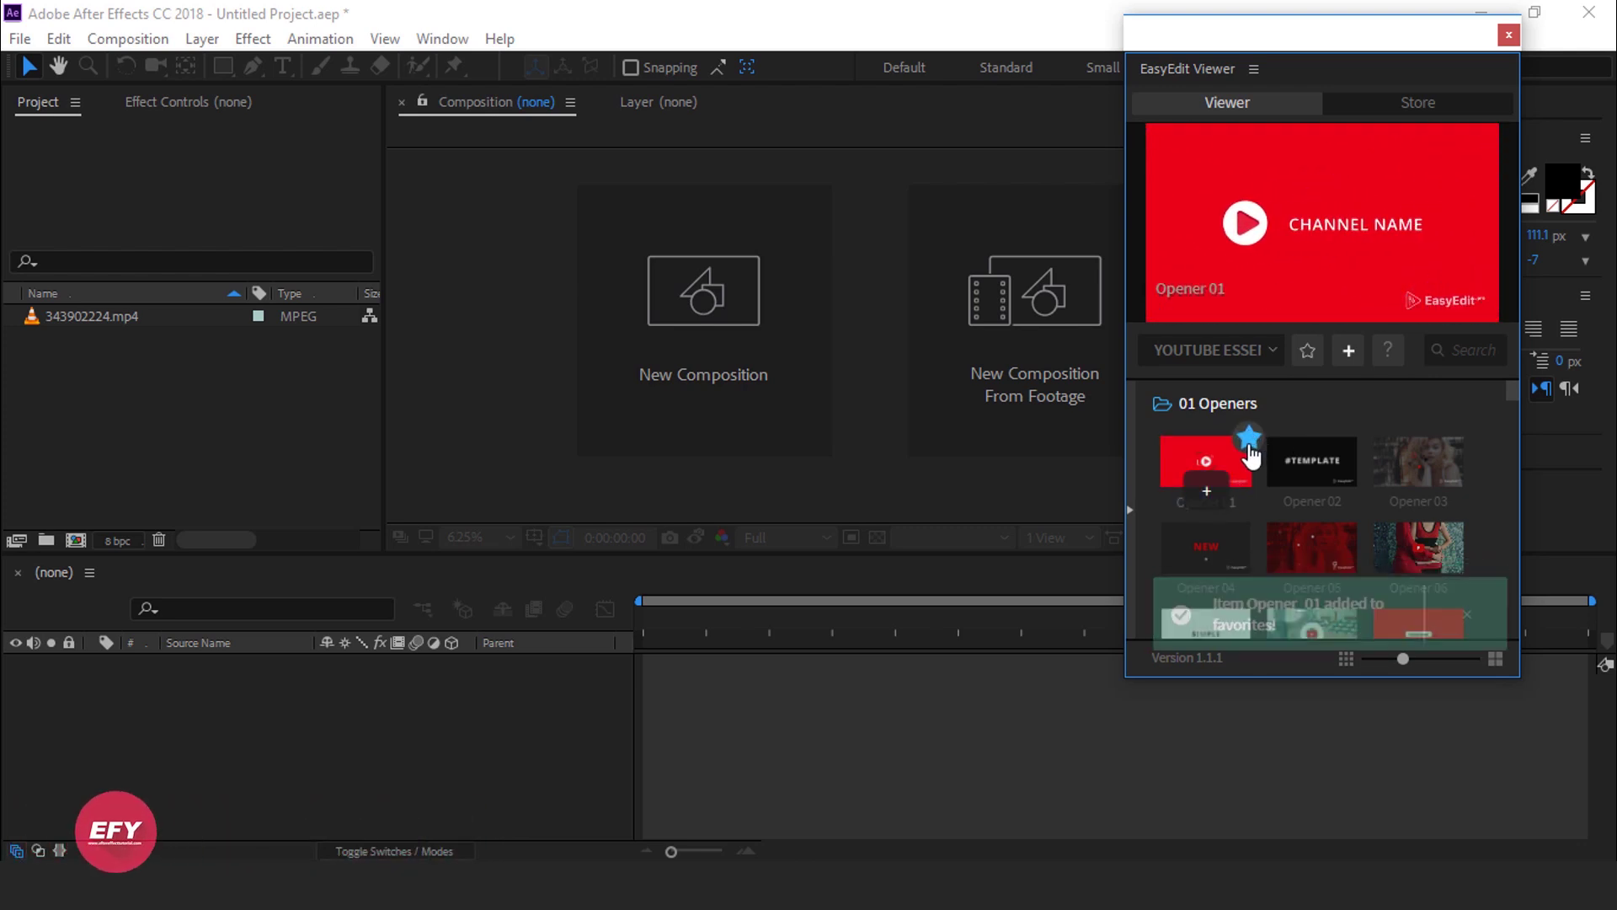
pyautogui.click(1308, 354)
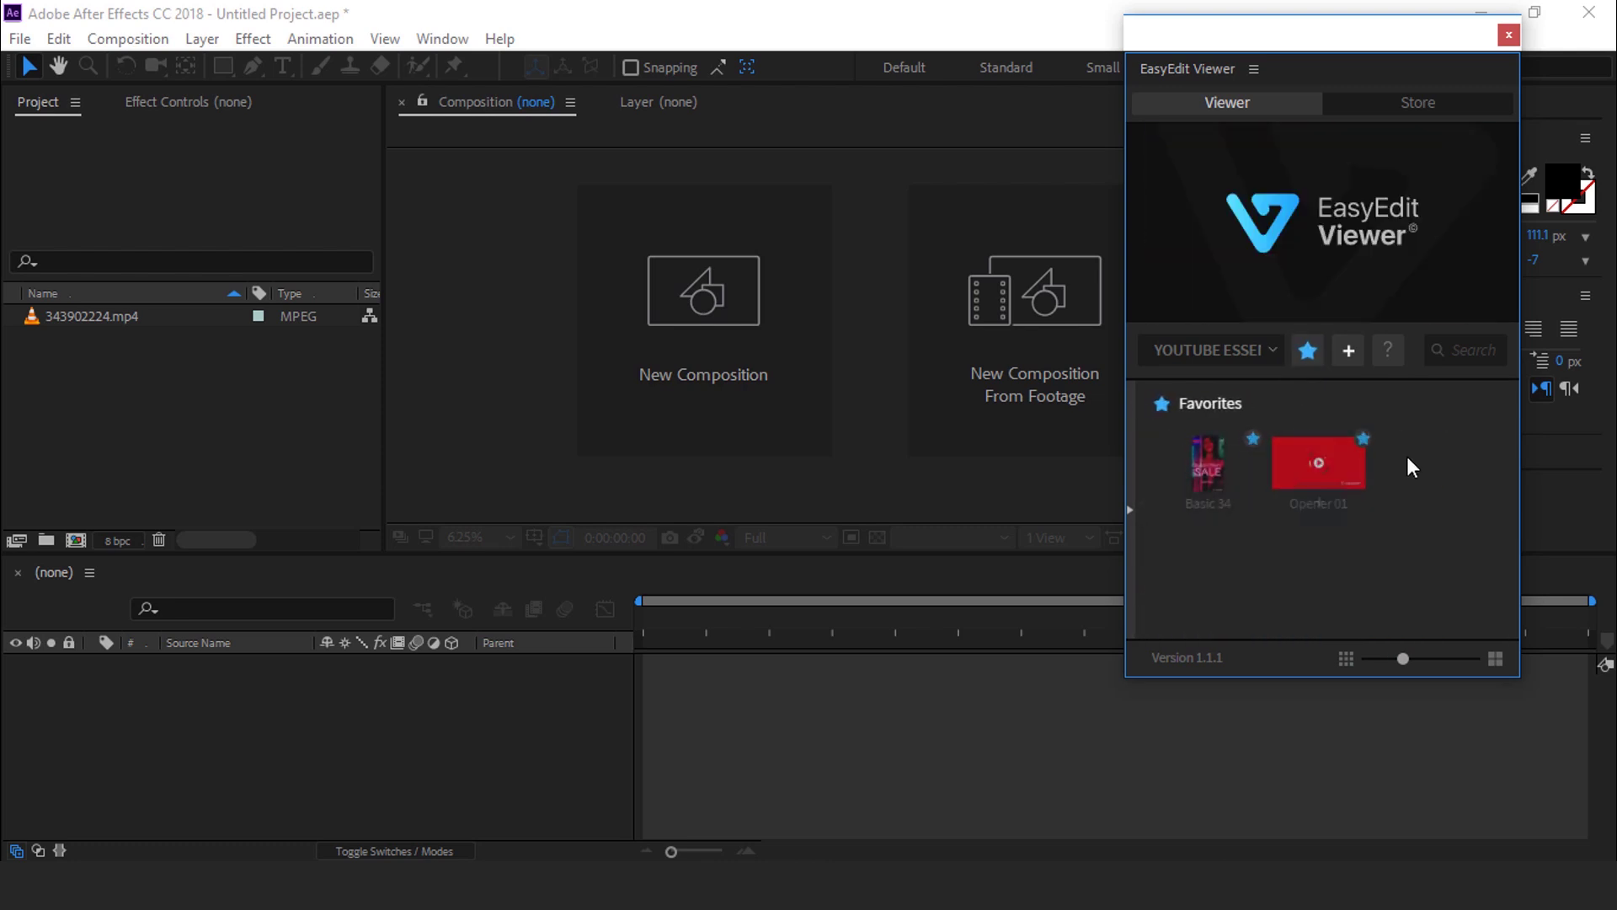
pyautogui.moveTo(1303, 524)
# Step: Switch to the Instagram Stories Free Pack, star Basic 17, and view the favourites
pyautogui.click(1269, 352)
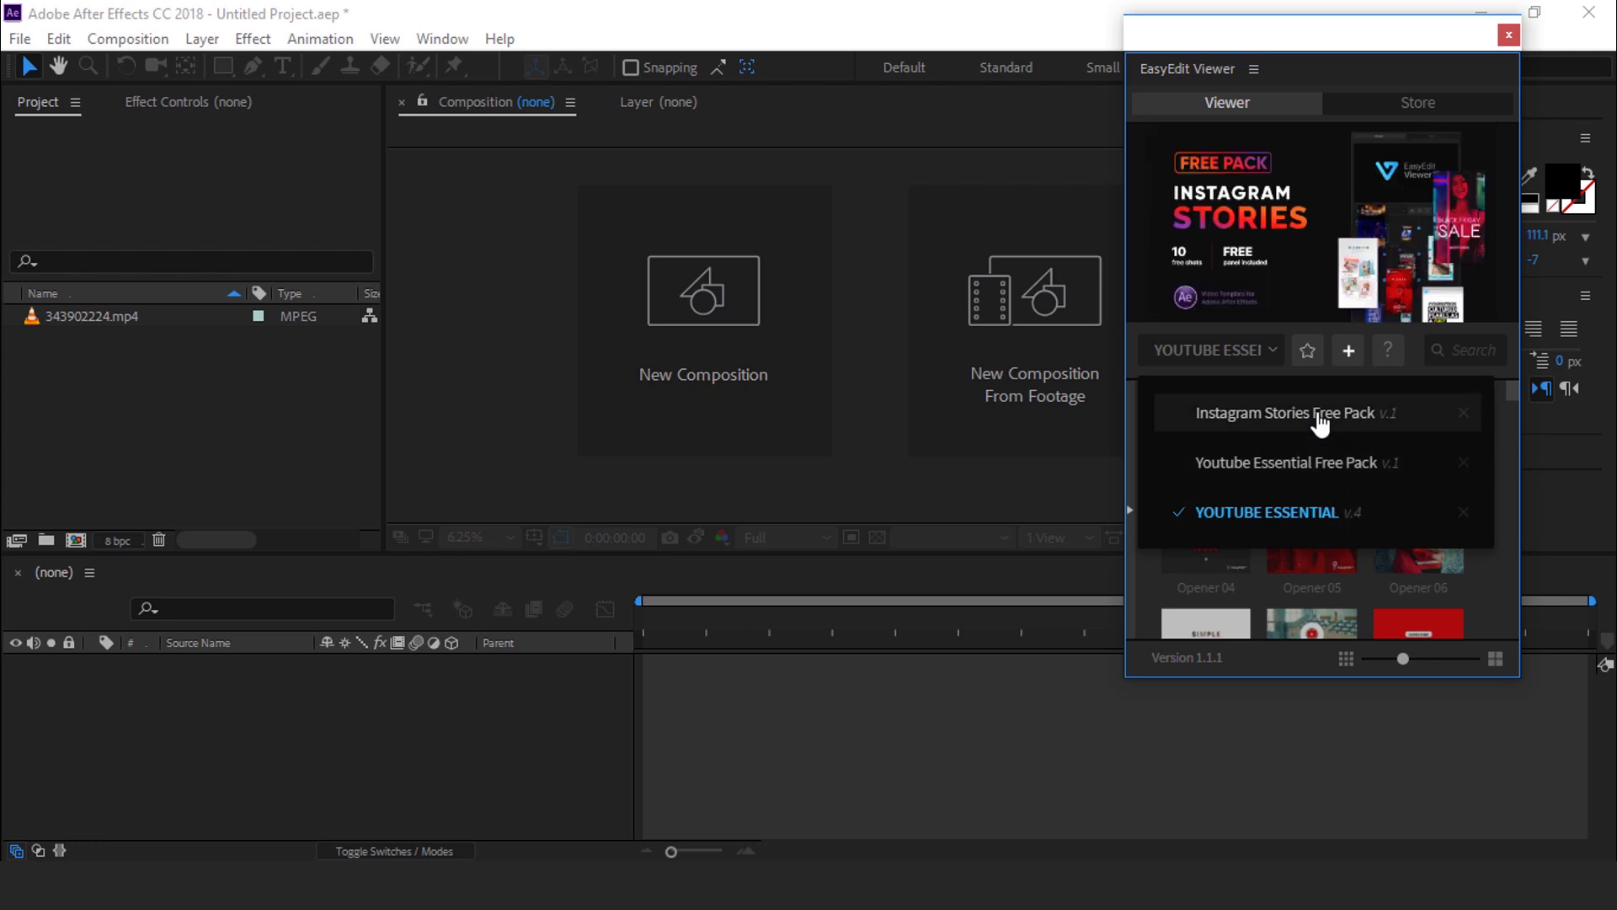
pyautogui.click(1278, 422)
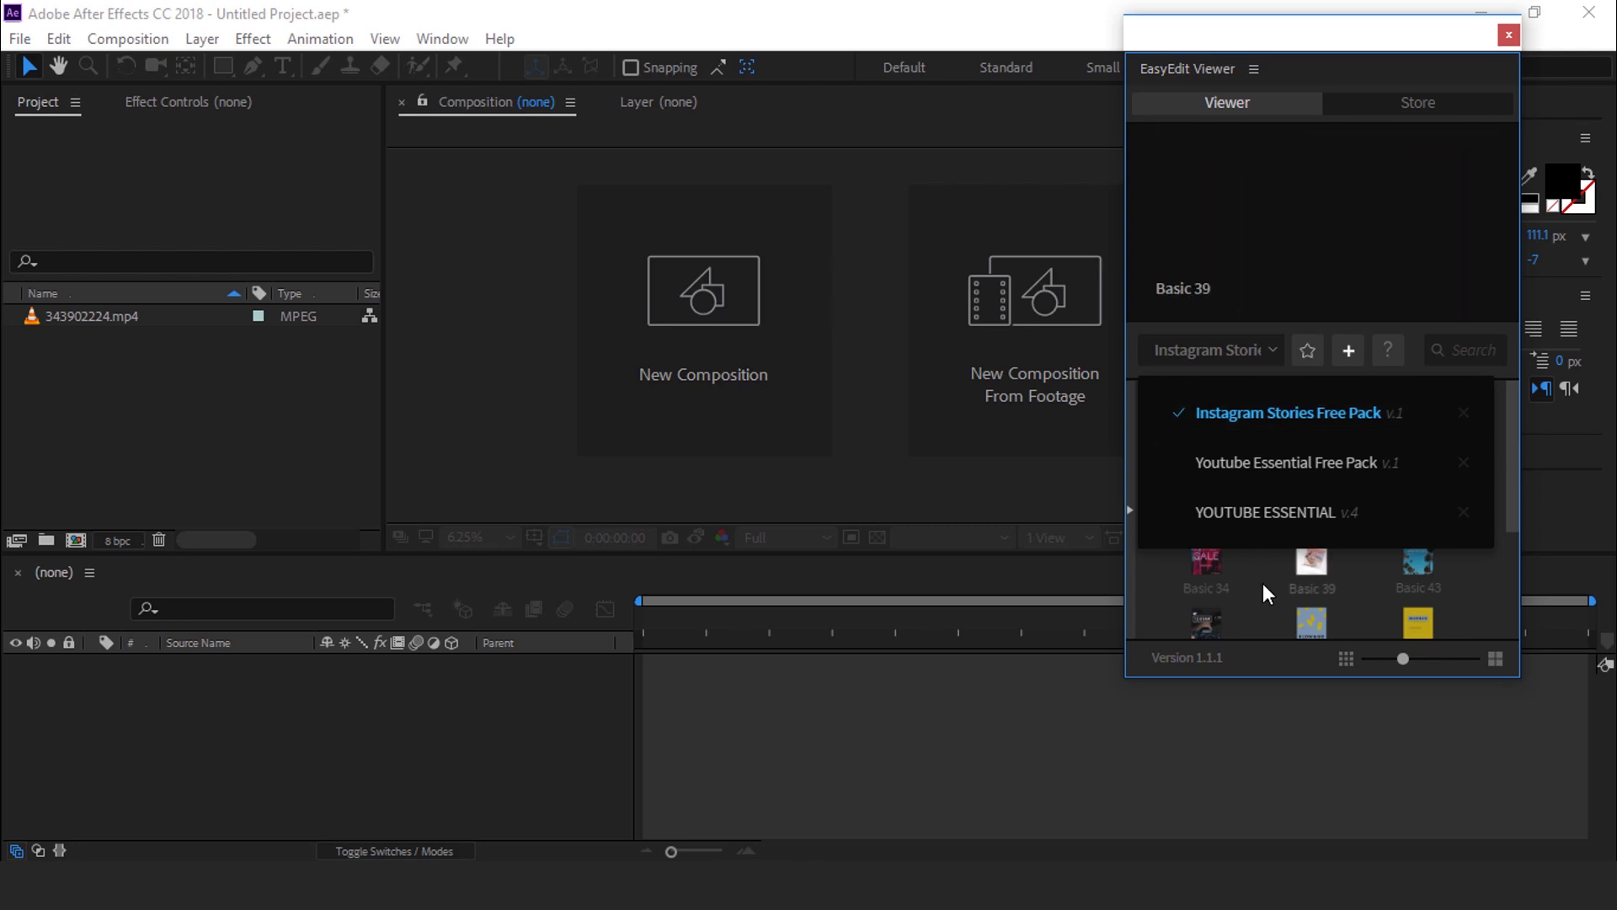
pyautogui.click(1479, 594)
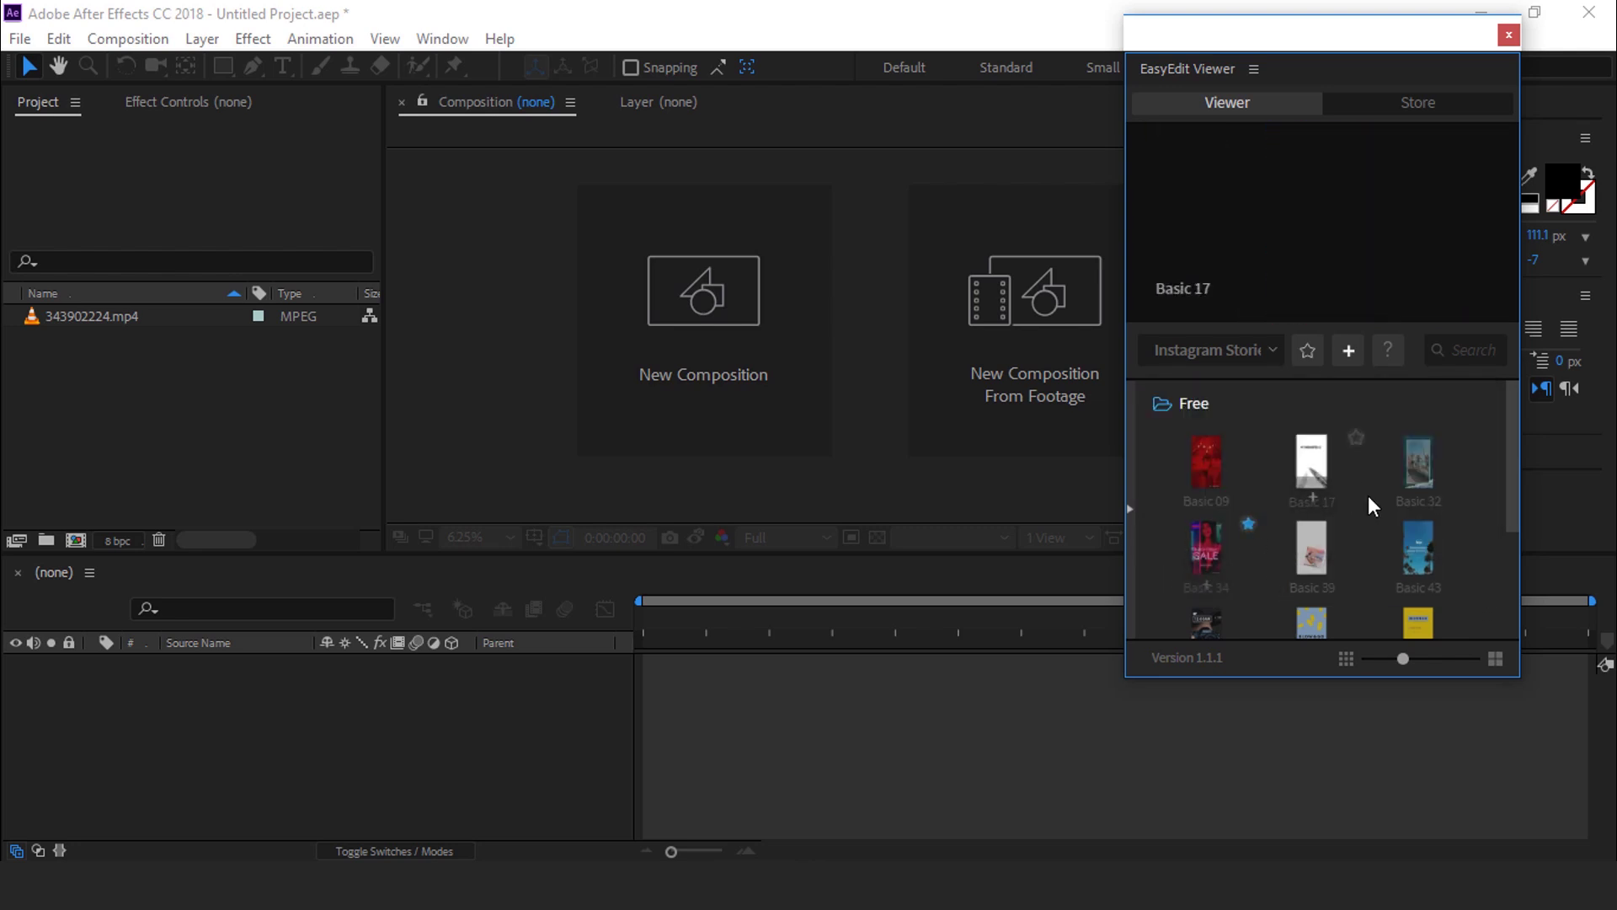
pyautogui.click(1358, 438)
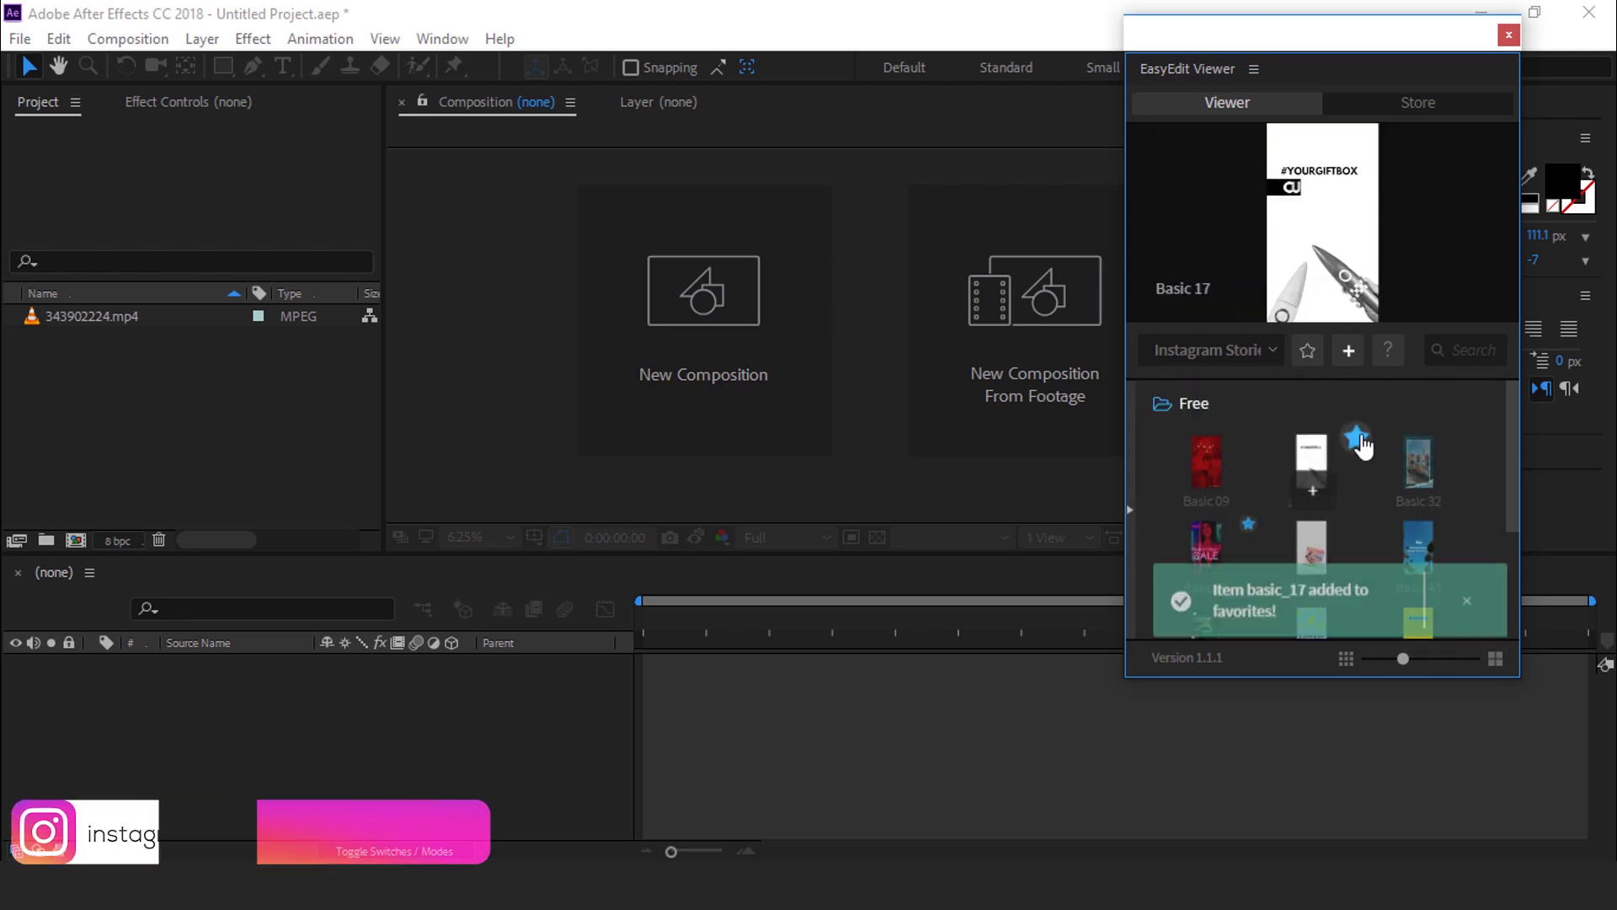
pyautogui.click(1309, 349)
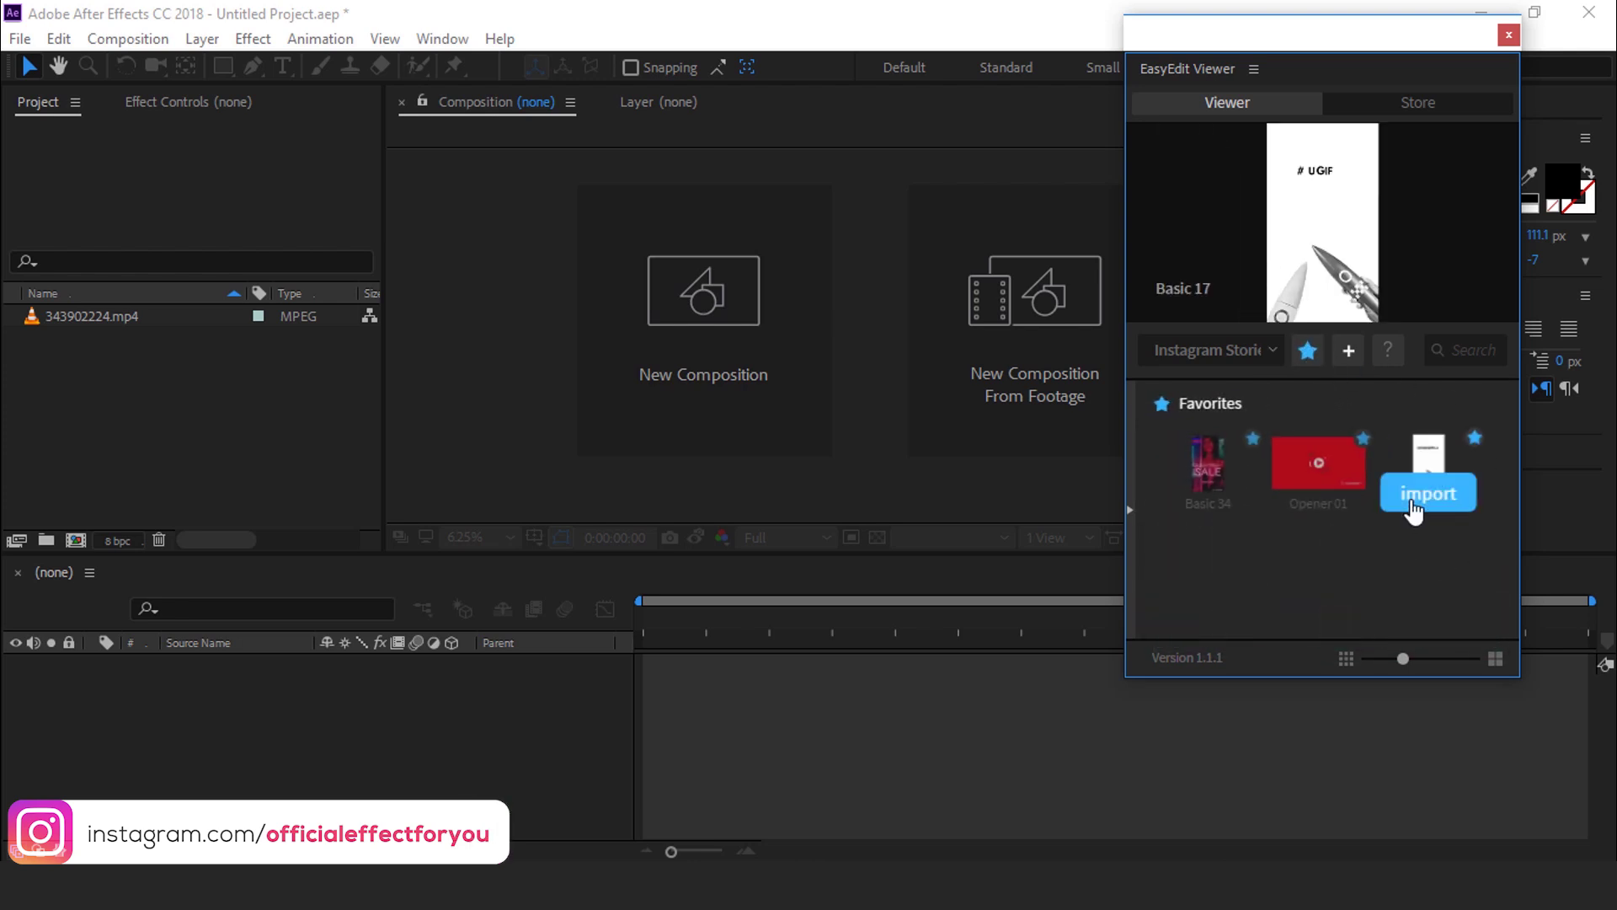
pyautogui.click(1268, 353)
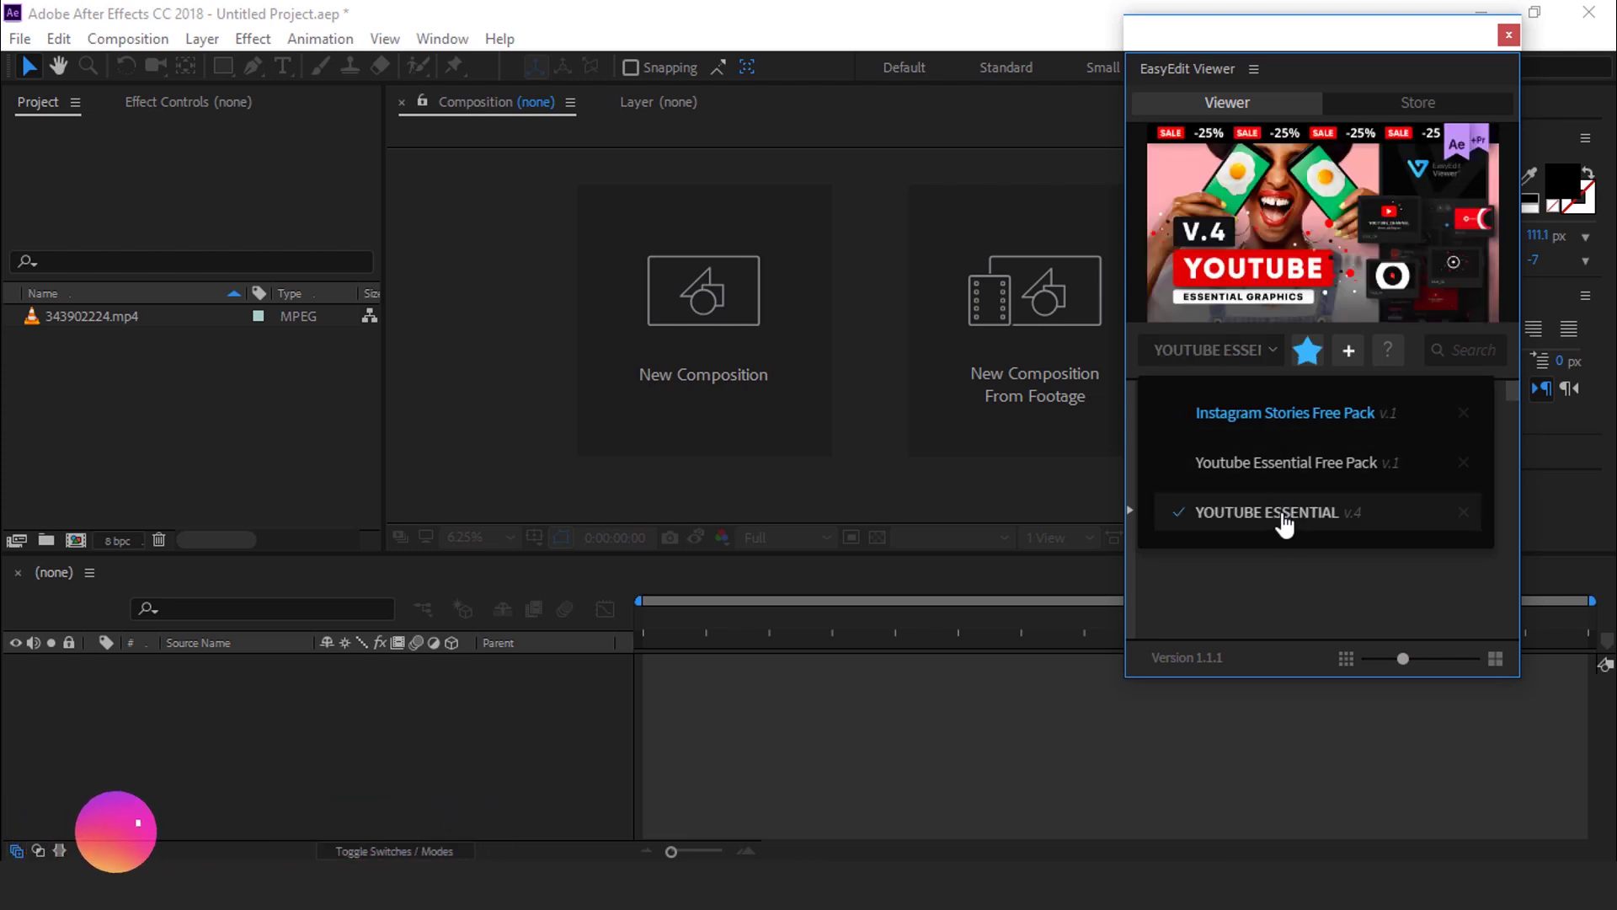
# Step: Jump through the 07 Transitions, 11 Social Media and 12 Subtitles folders, then hide the folder sidebar
pyautogui.click(1131, 515)
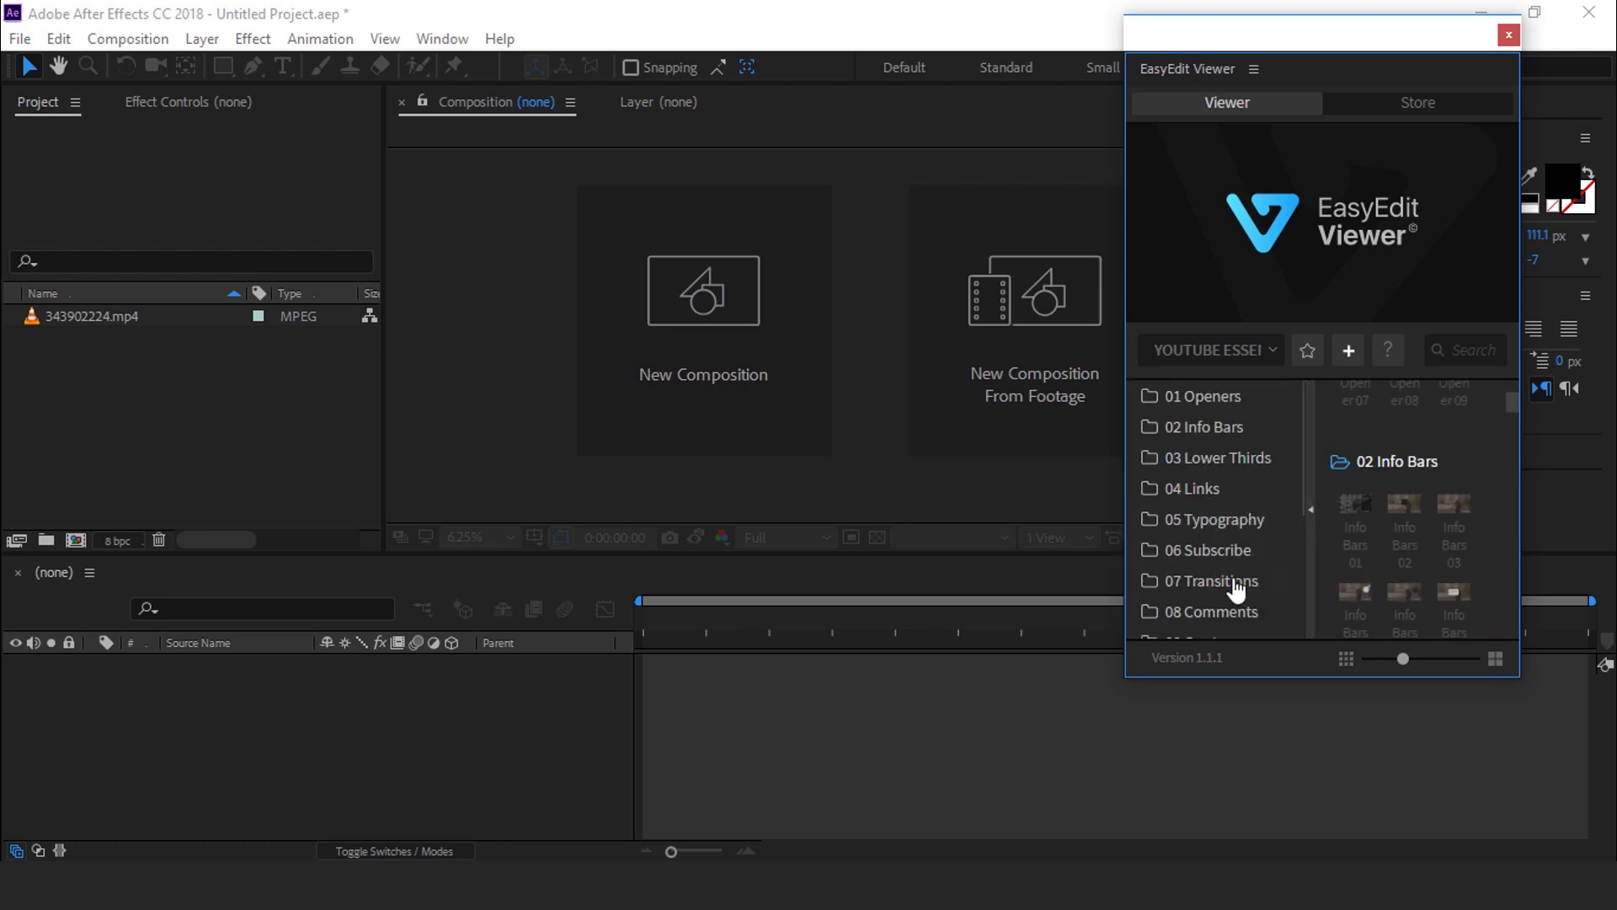
pyautogui.scroll(-3, 1213, 539)
pyautogui.click(1232, 463)
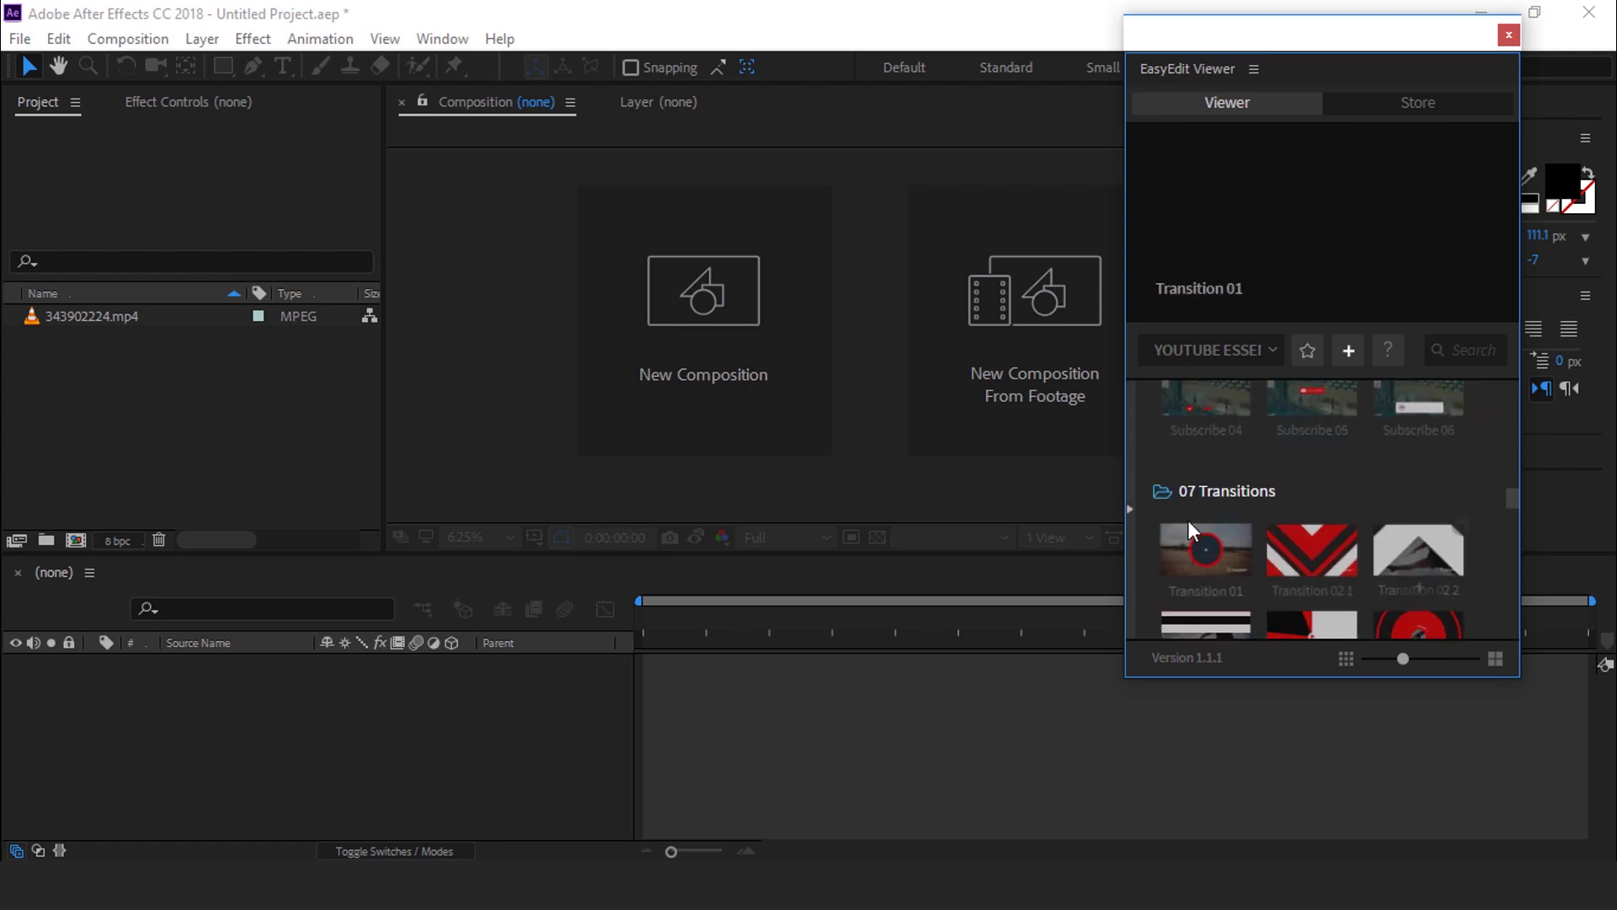
pyautogui.scroll(-1, 1512, 501)
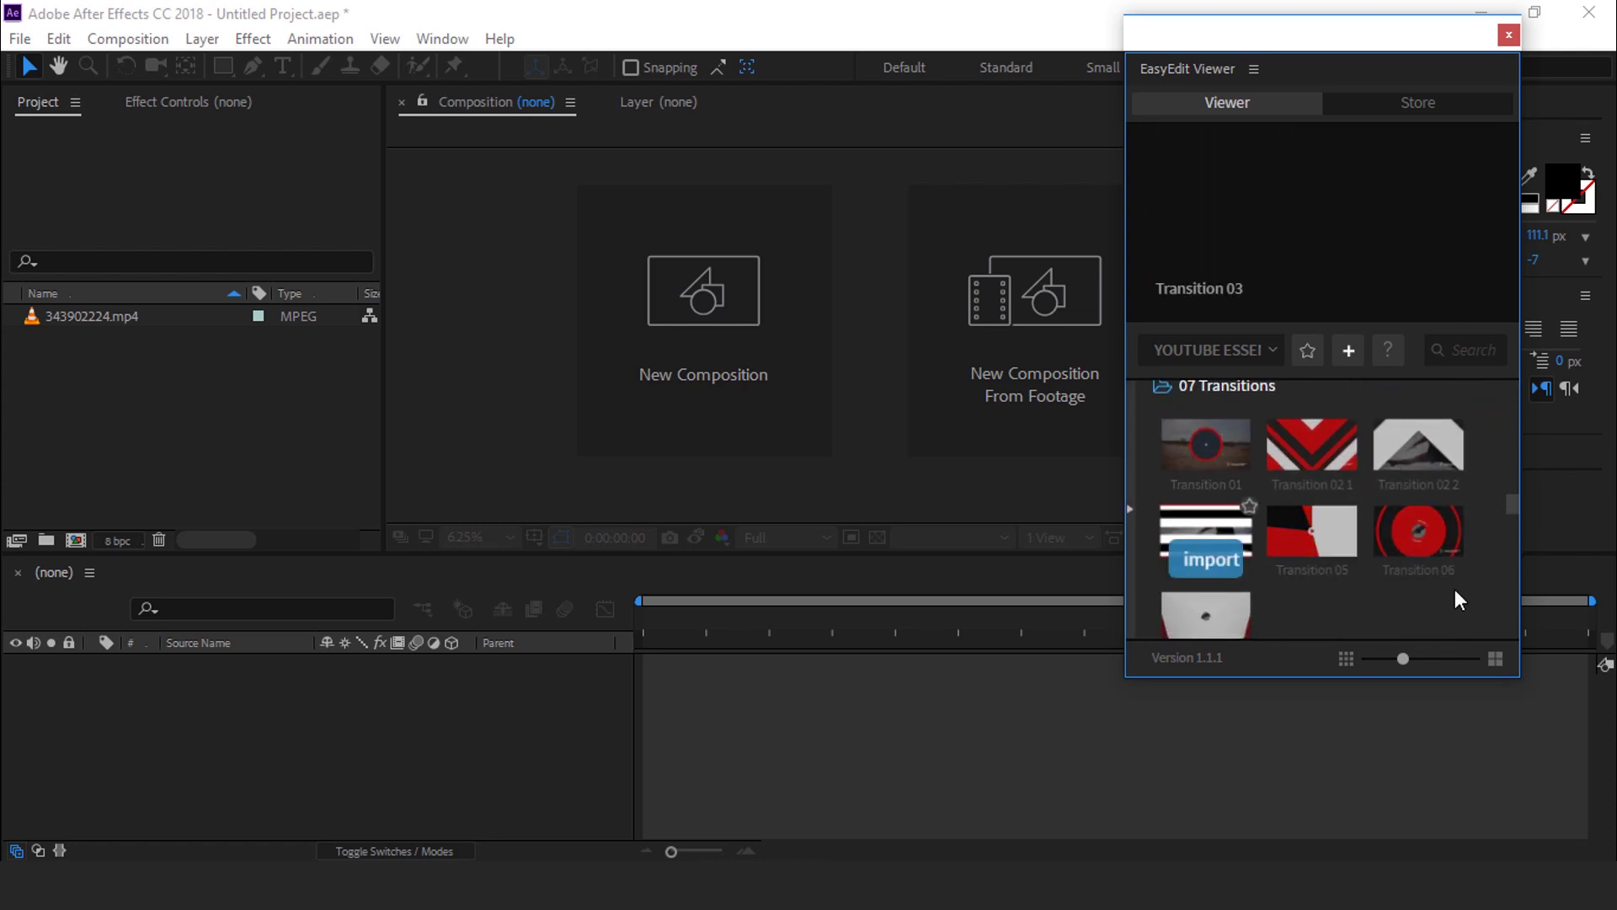
pyautogui.click(1129, 516)
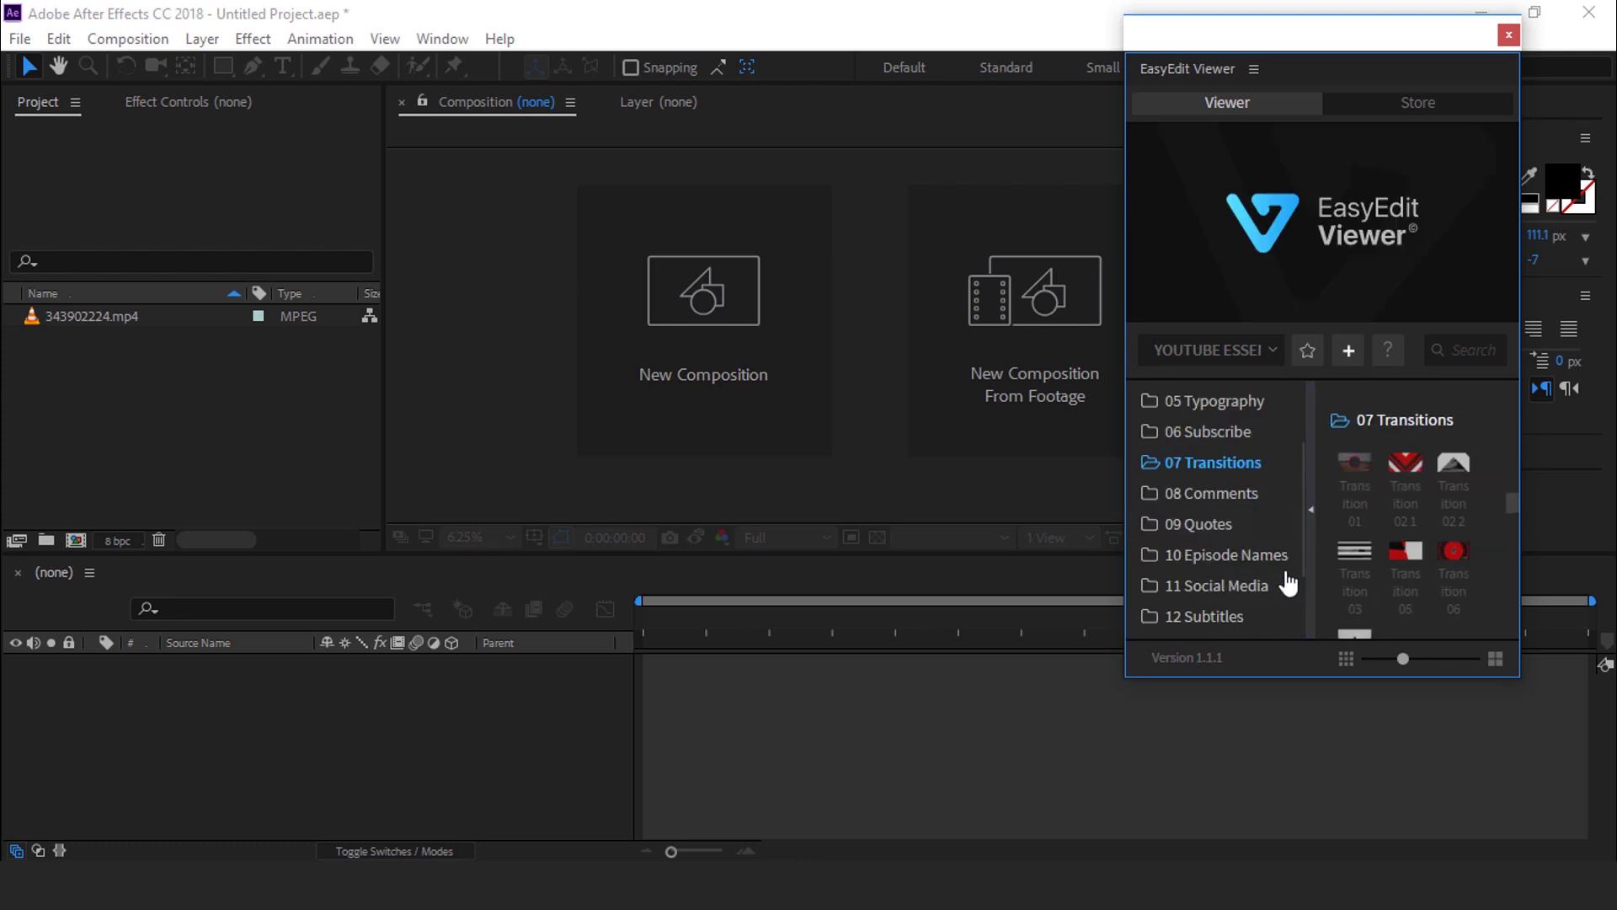
pyautogui.click(1288, 584)
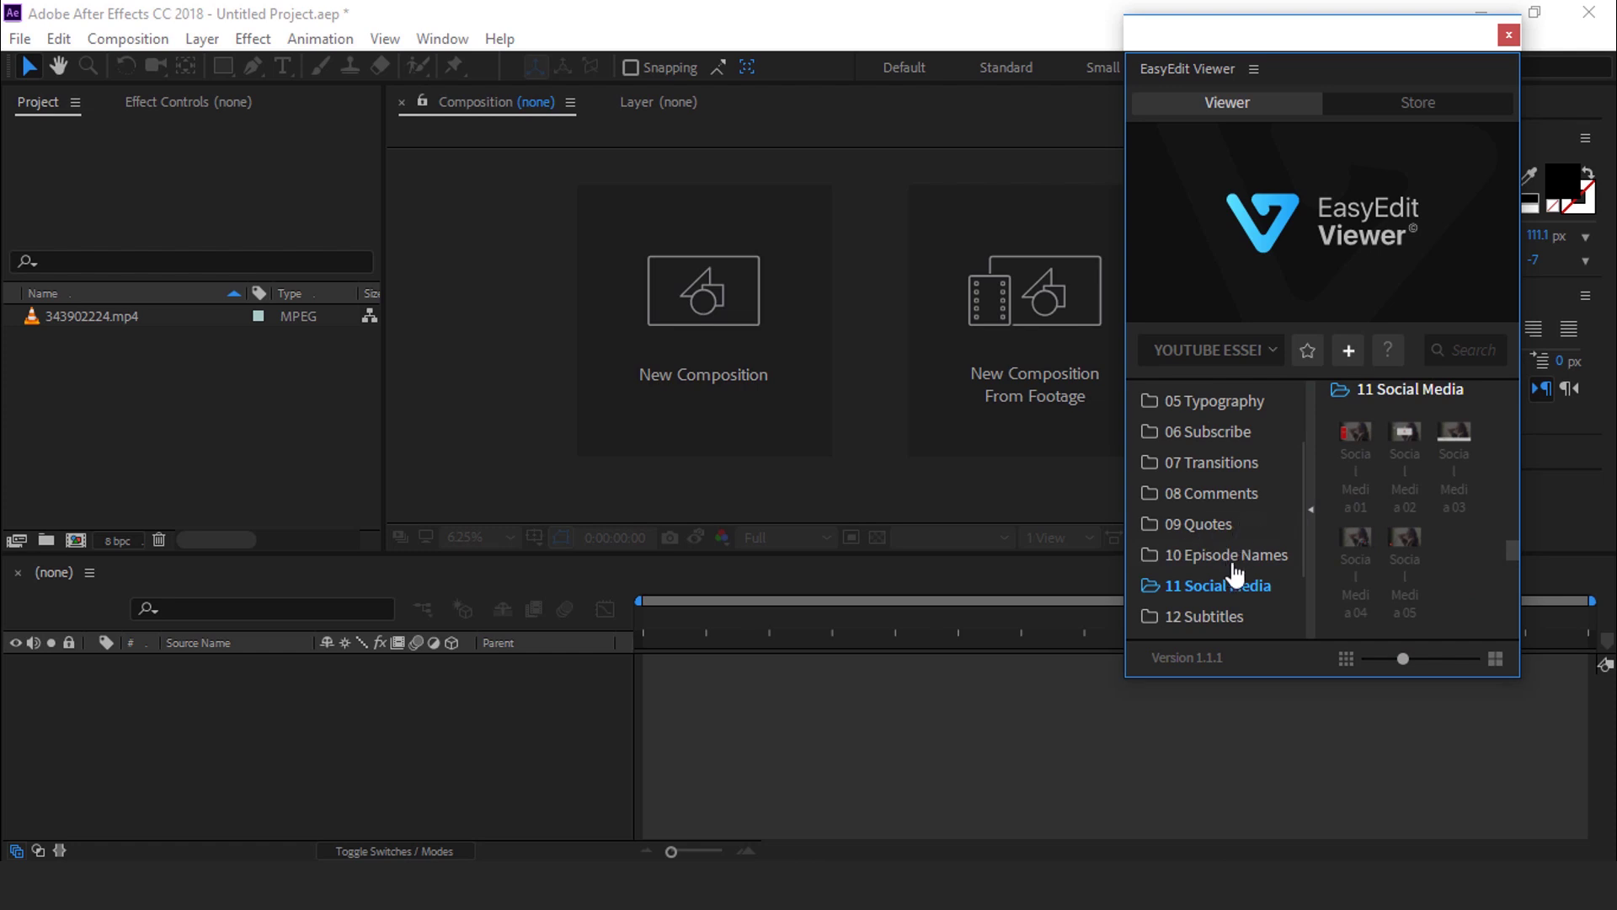
pyautogui.click(1211, 623)
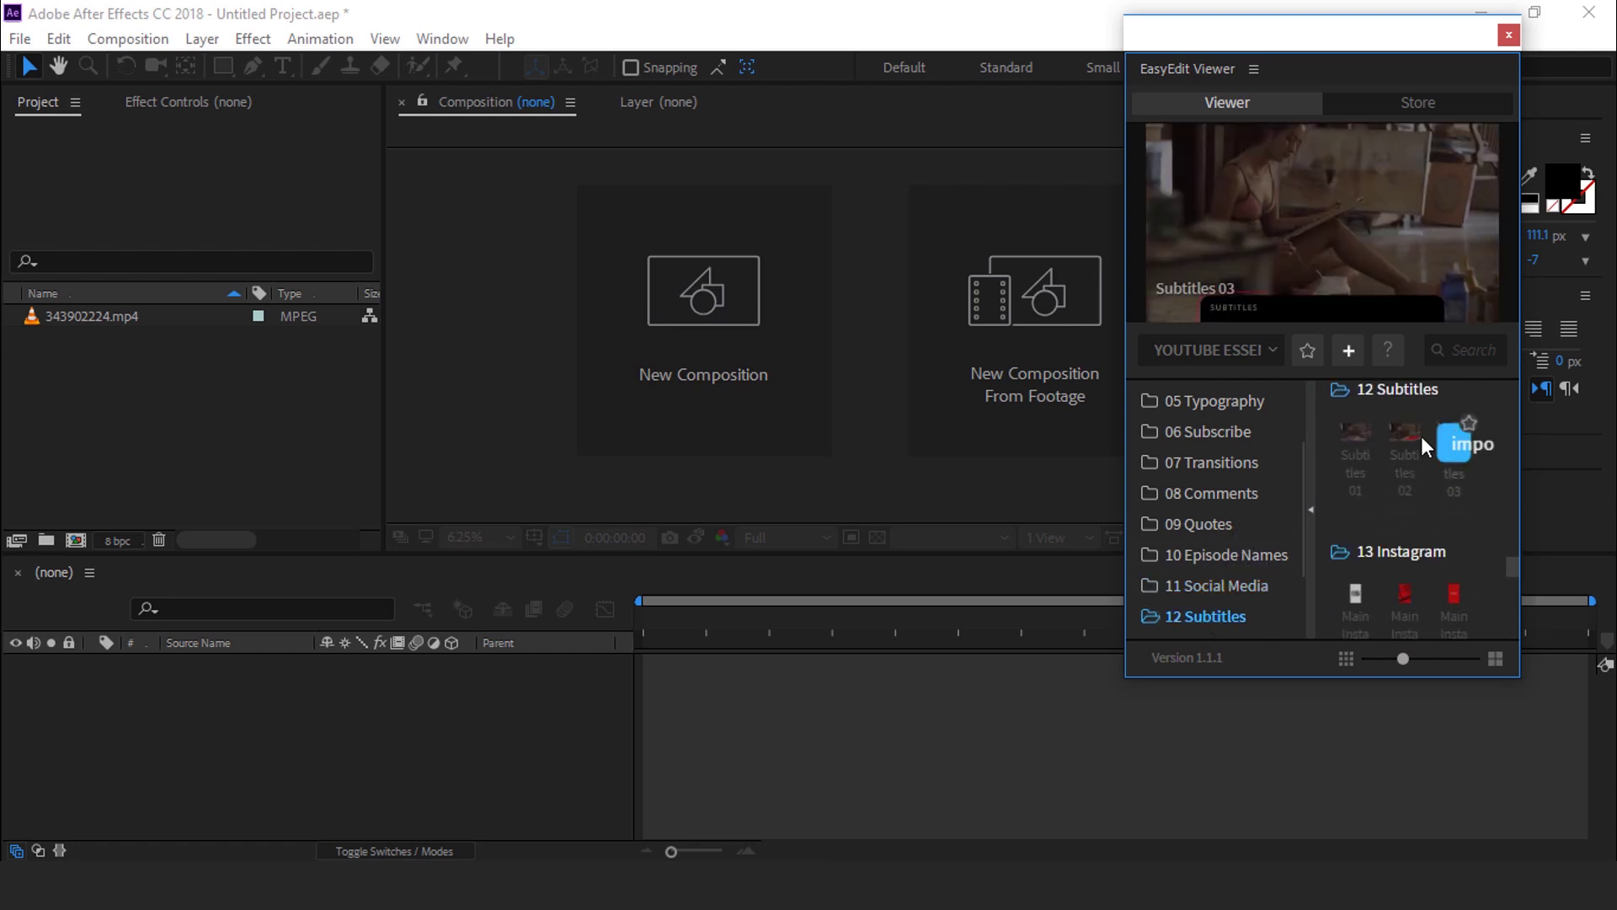
pyautogui.click(1316, 520)
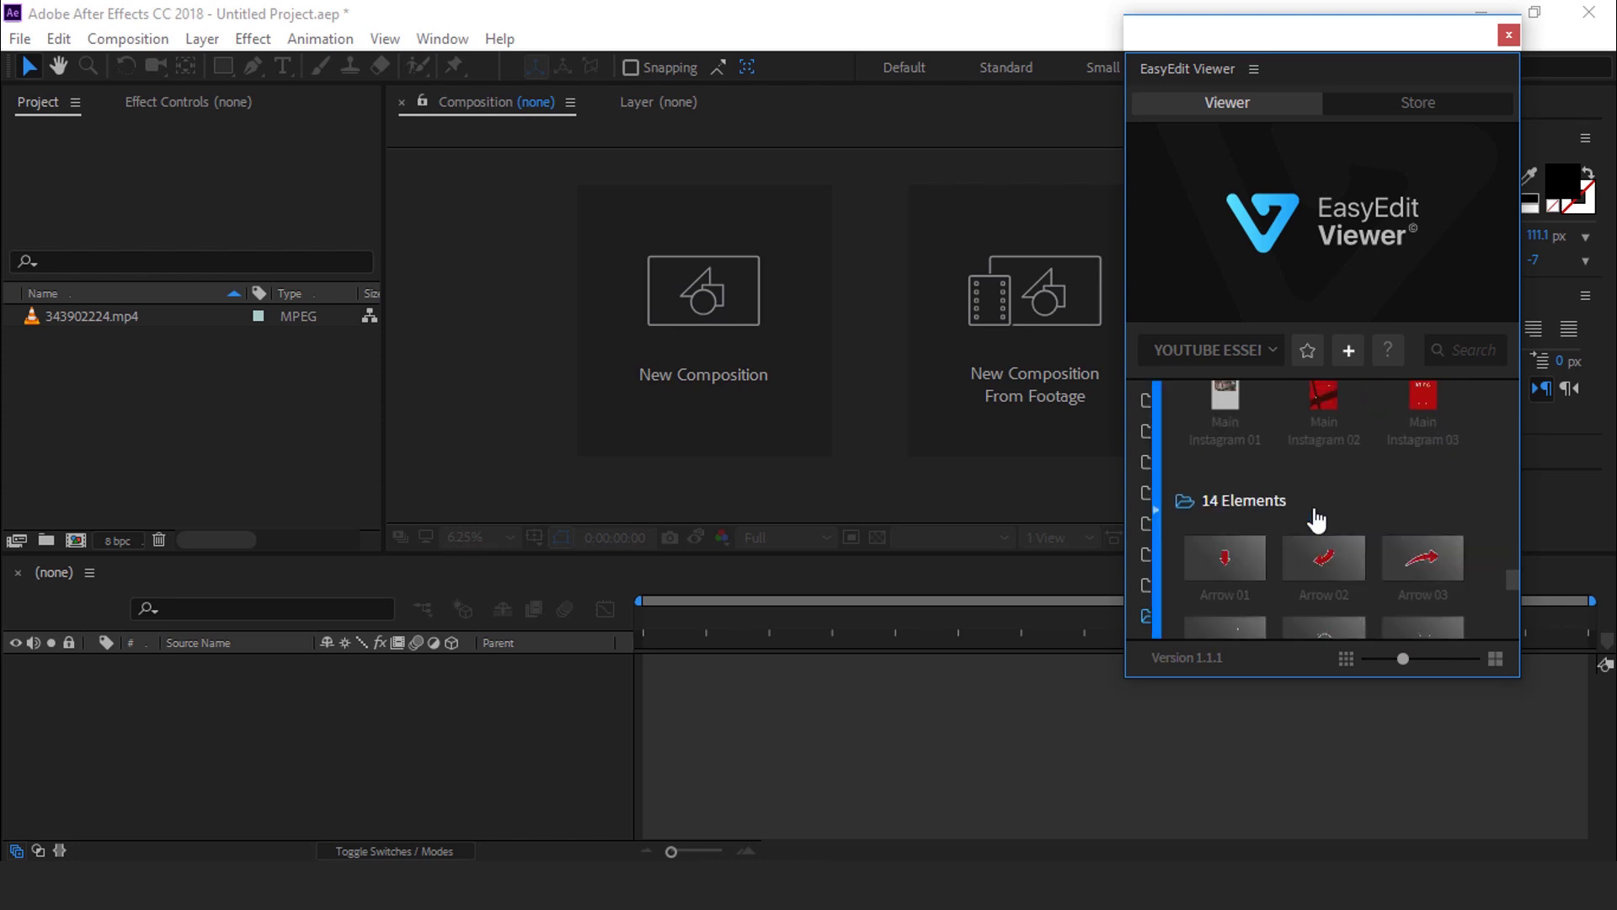
# Step: Search the EasyEdit template library for 'typo' and then 'open'
pyautogui.click(1482, 354)
pyautogui.write('typo')
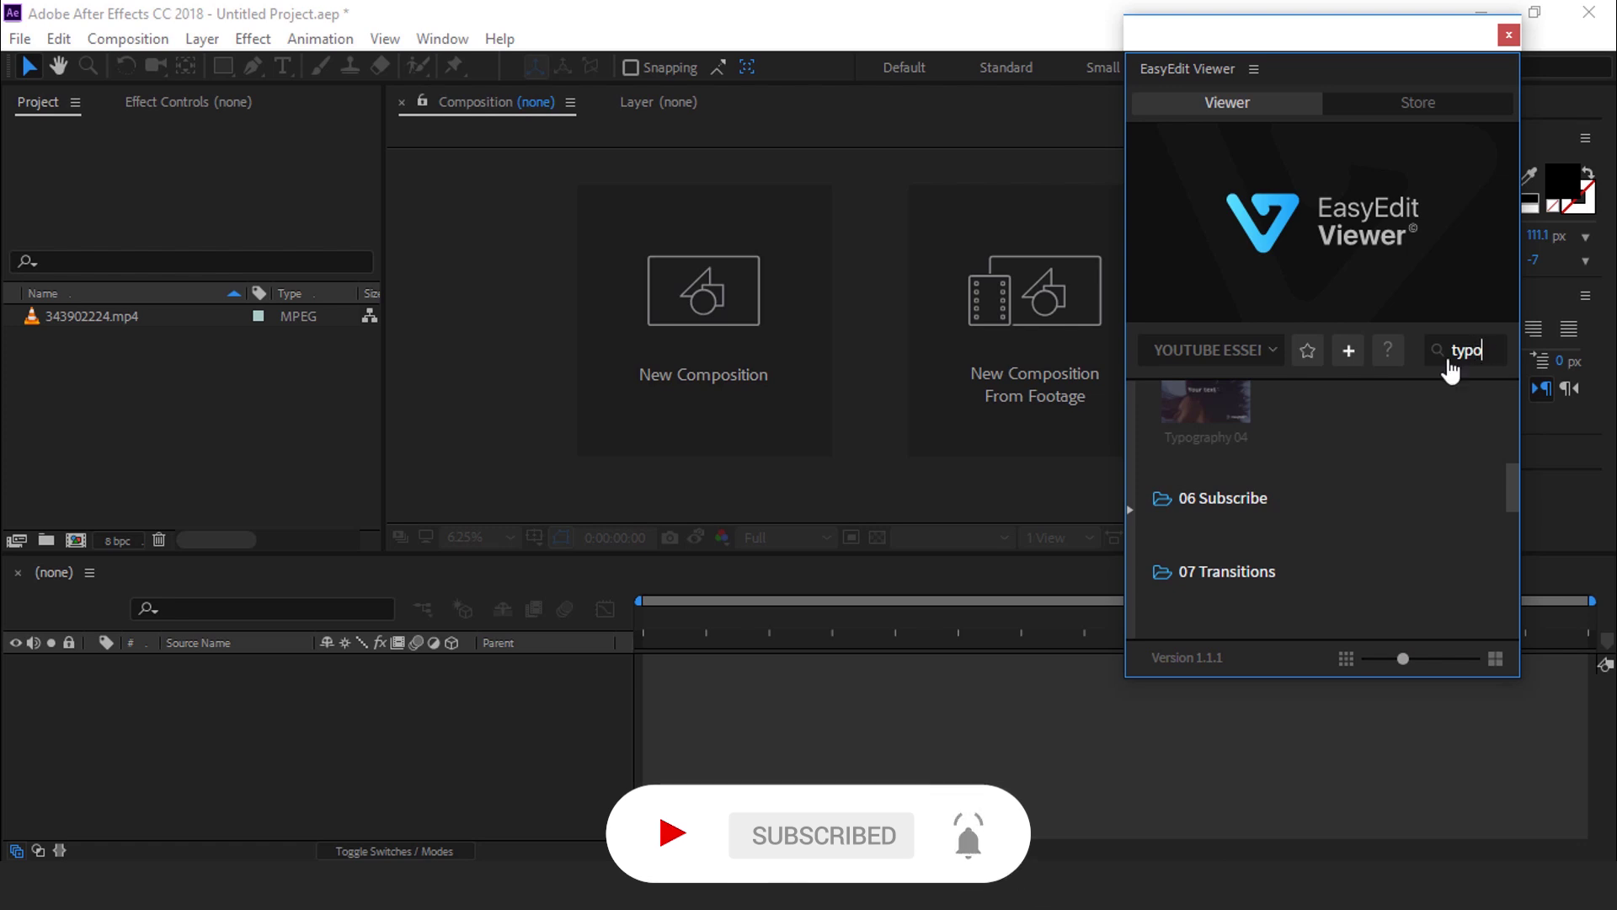
pyautogui.write('typo')
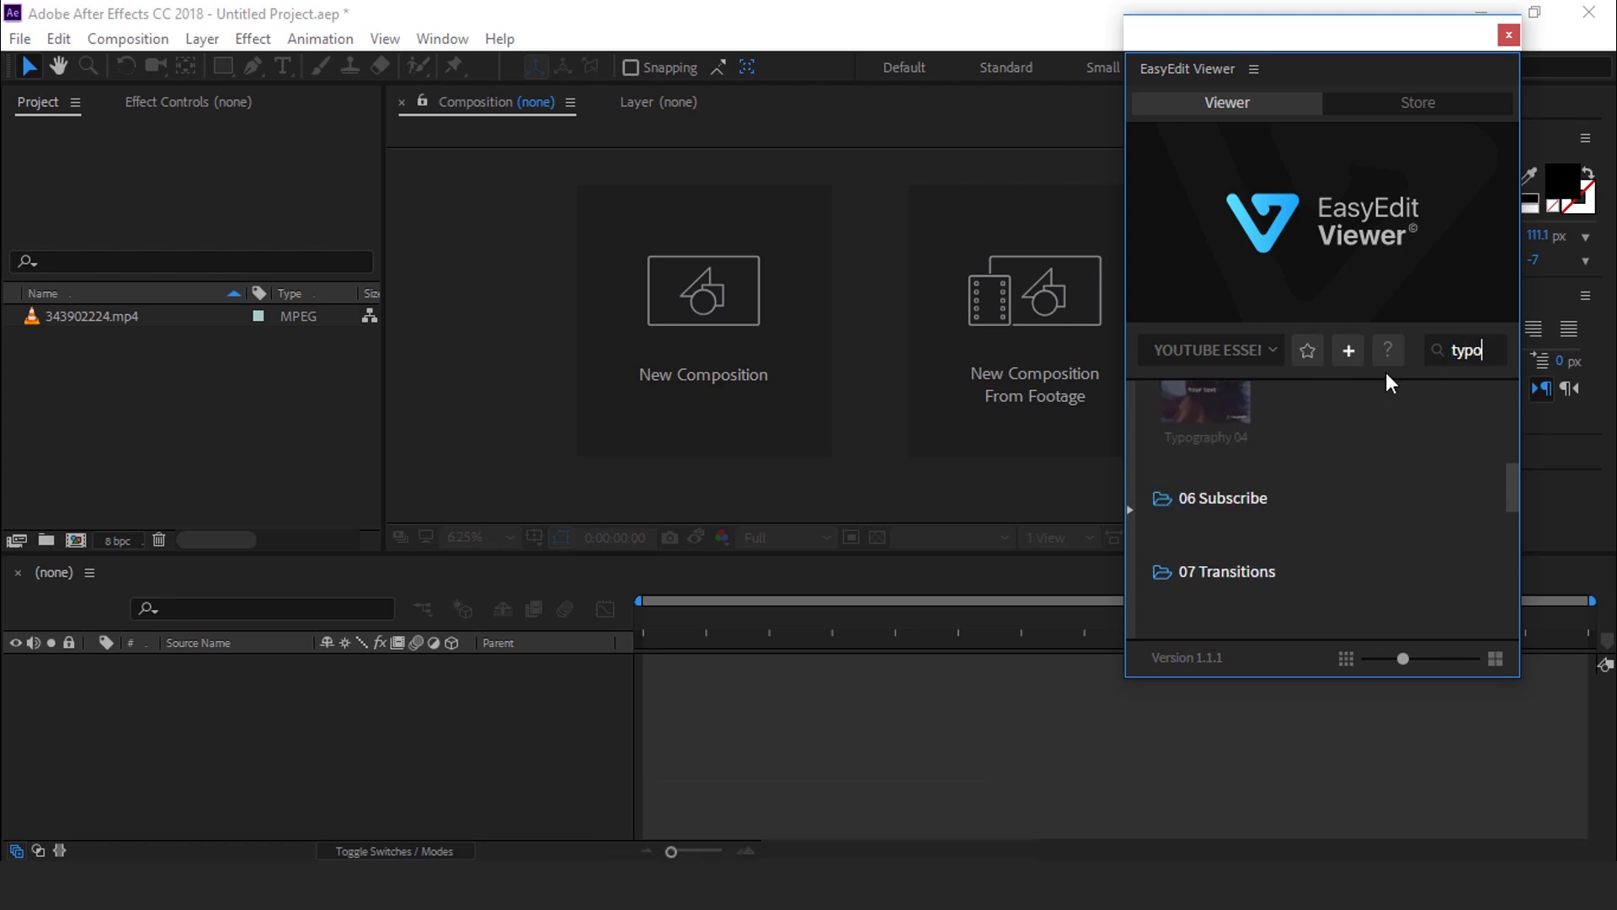
pyautogui.scroll(3, 1454, 522)
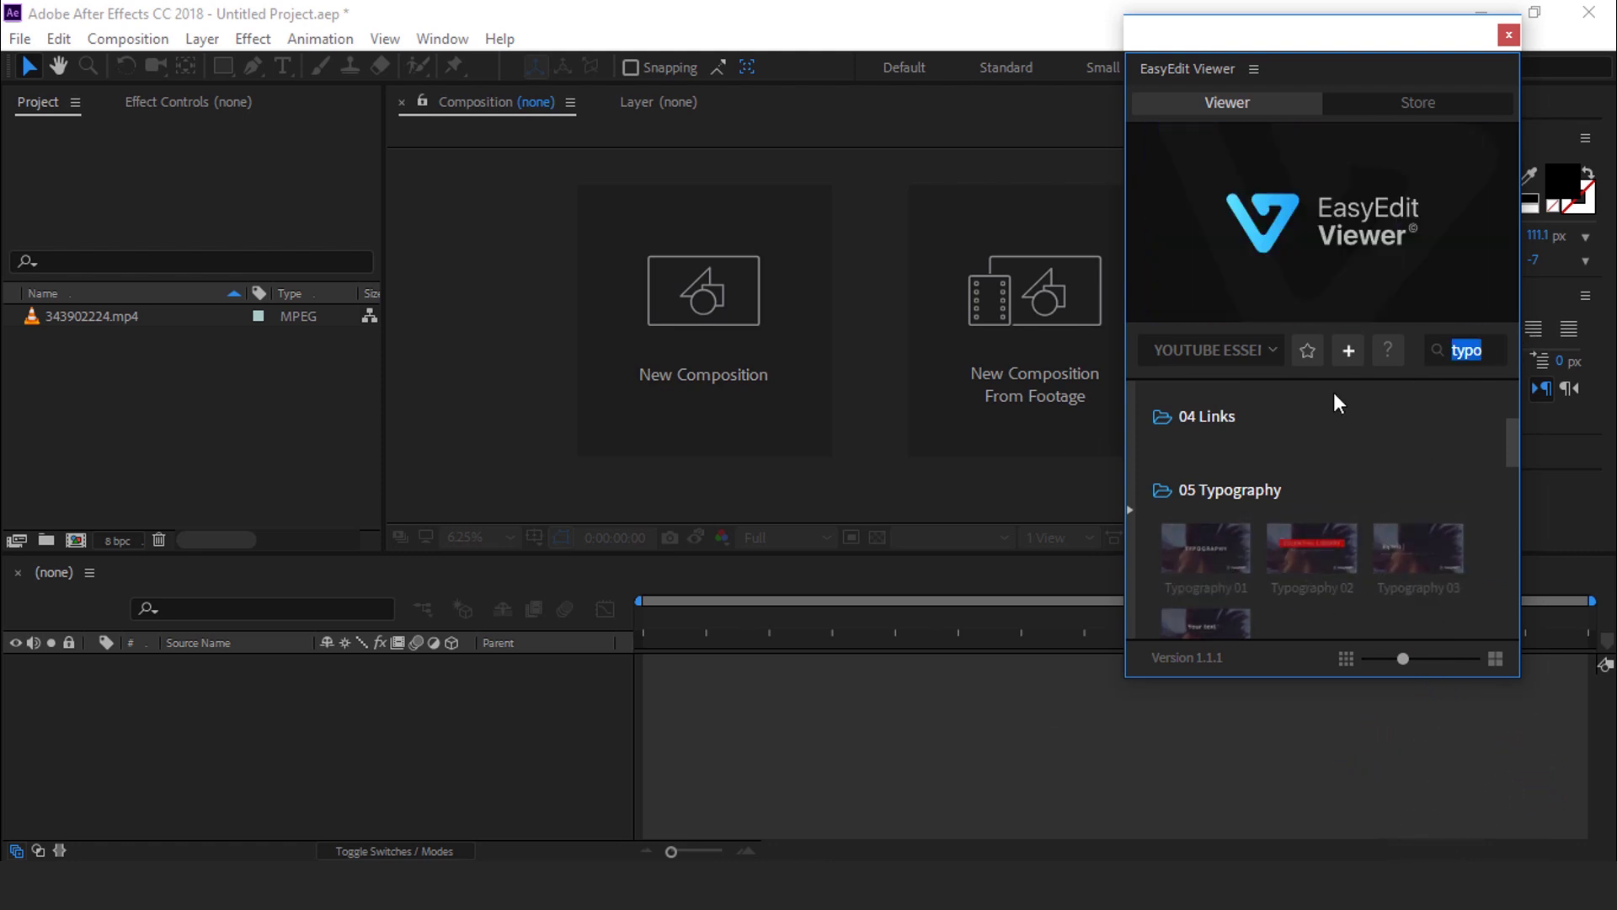
pyautogui.write('open')
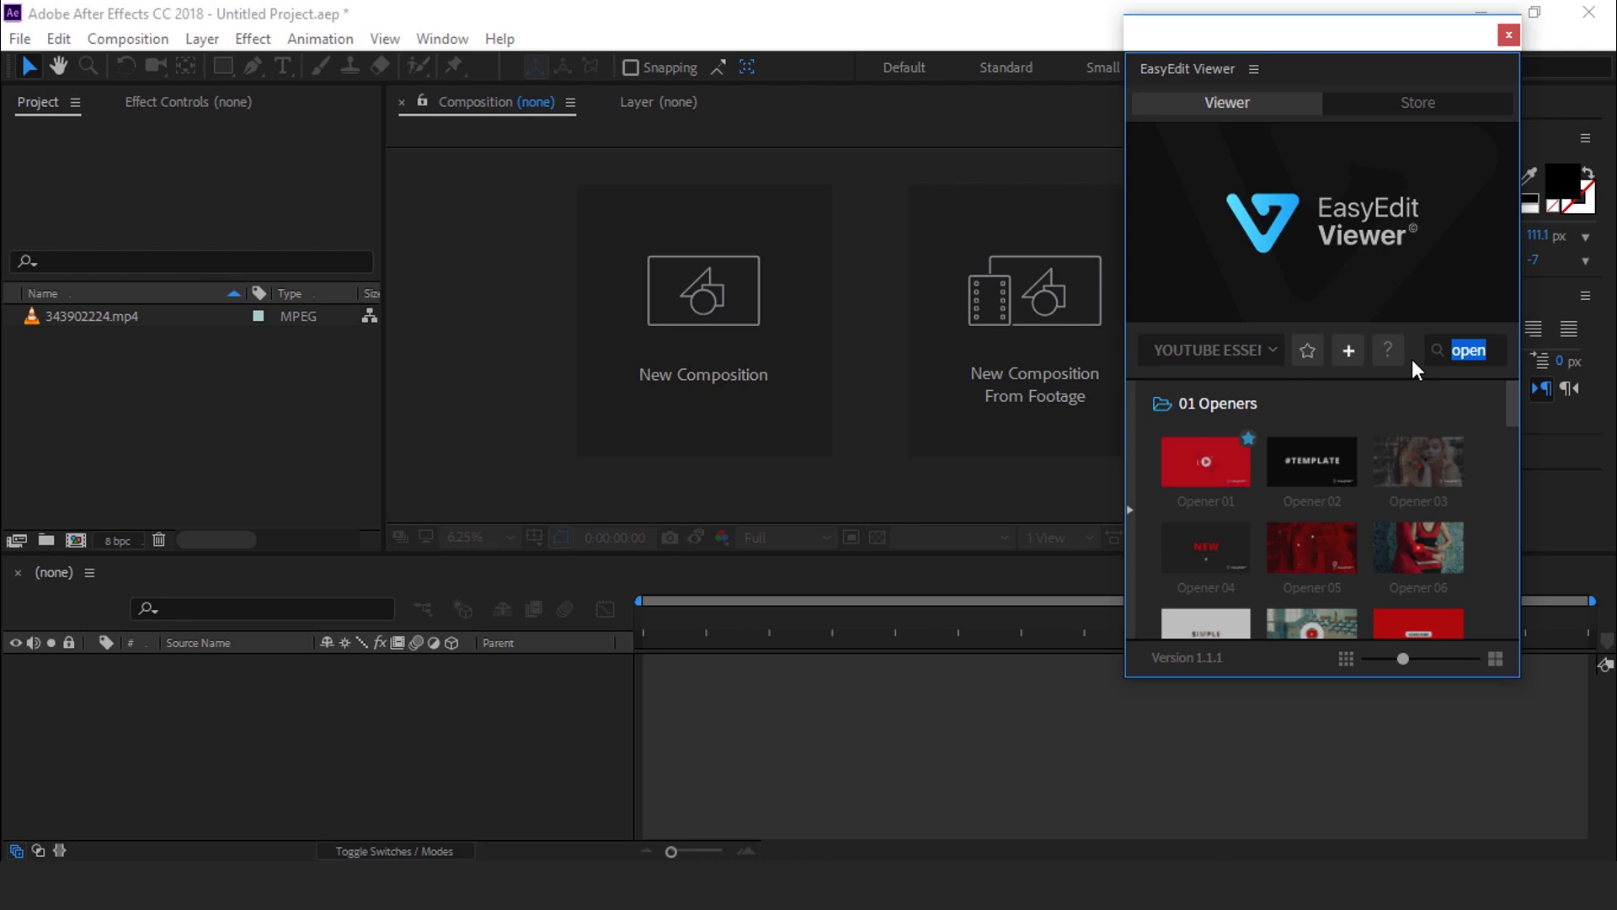
# Step: Search for 'soci' to list the 11 Social Media templates and open Additional Information
pyautogui.write('soci')
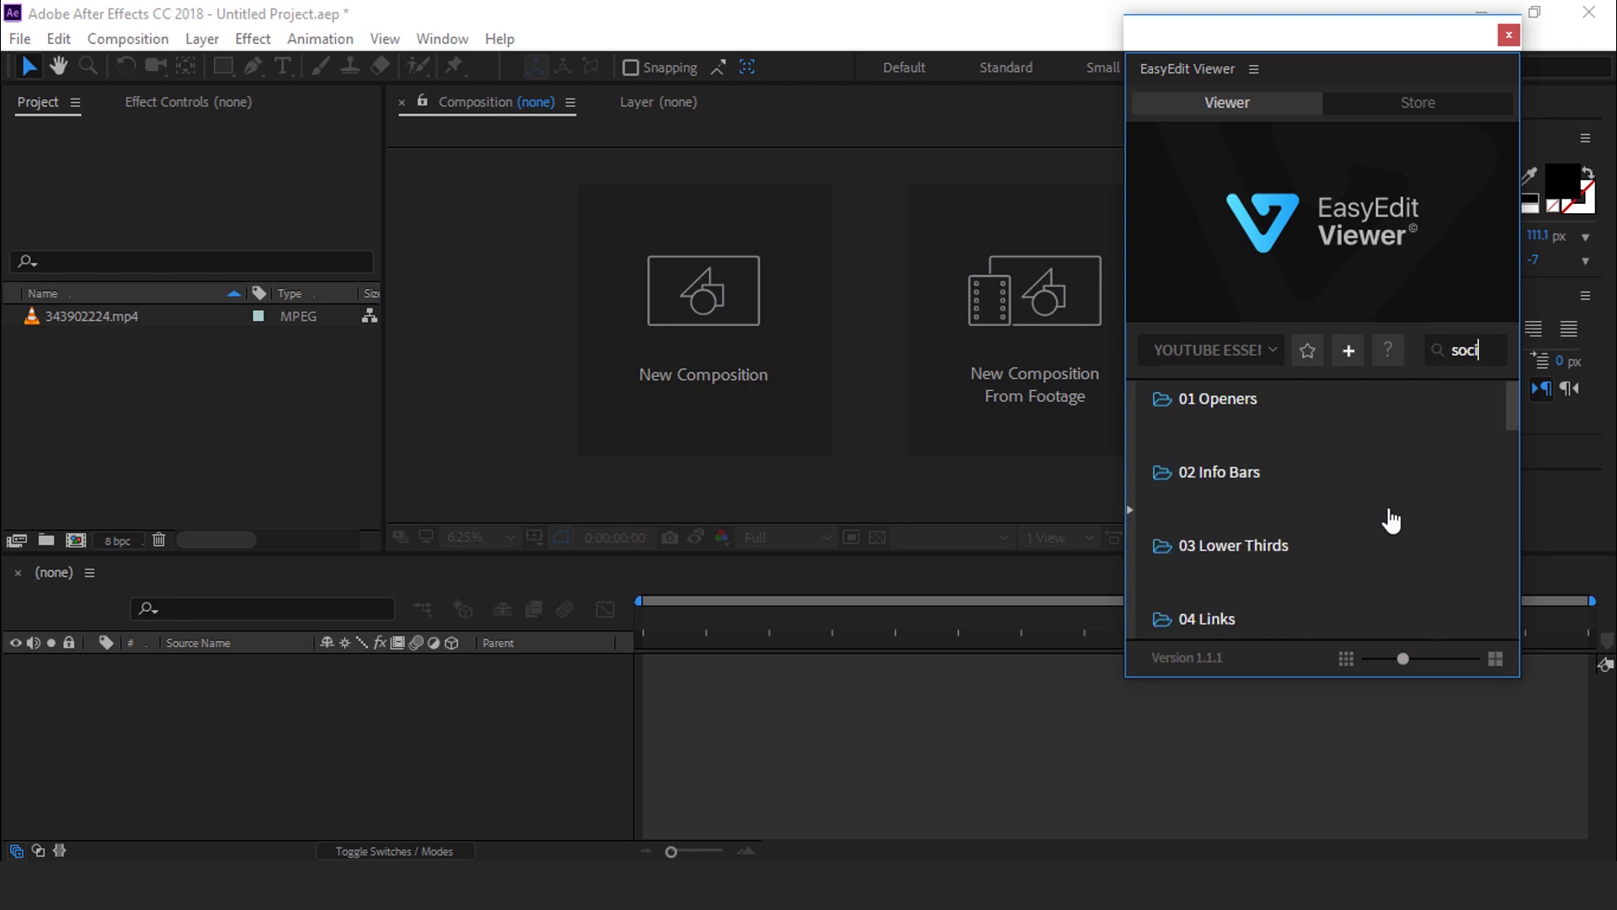
pyautogui.scroll(-5, 1392, 519)
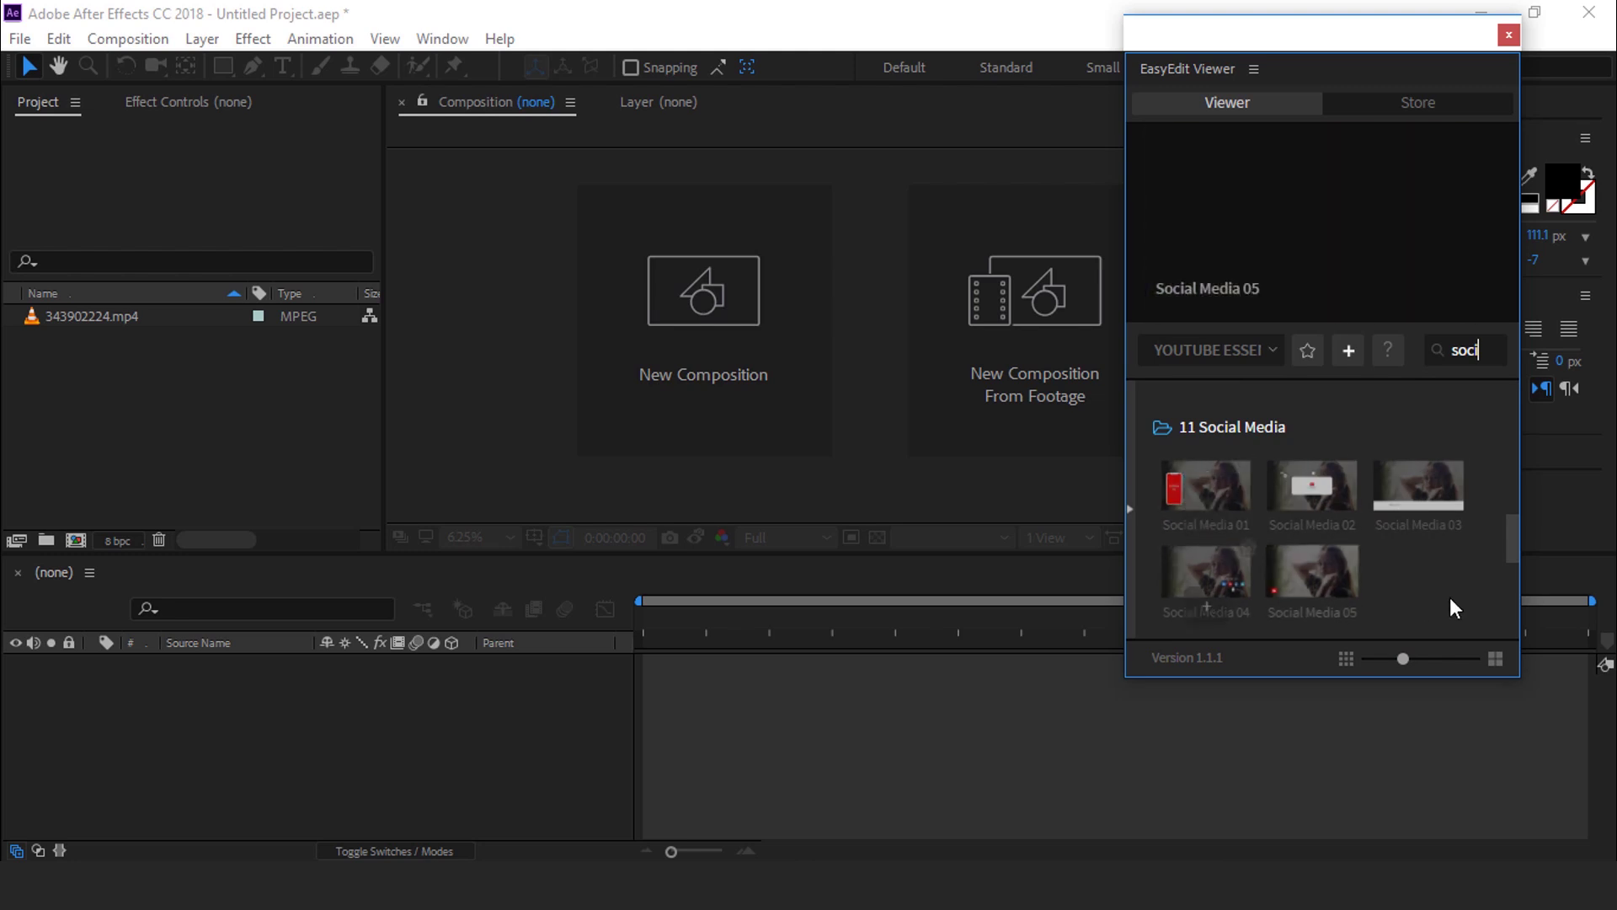
pyautogui.hotkey('ctrl', 'a')
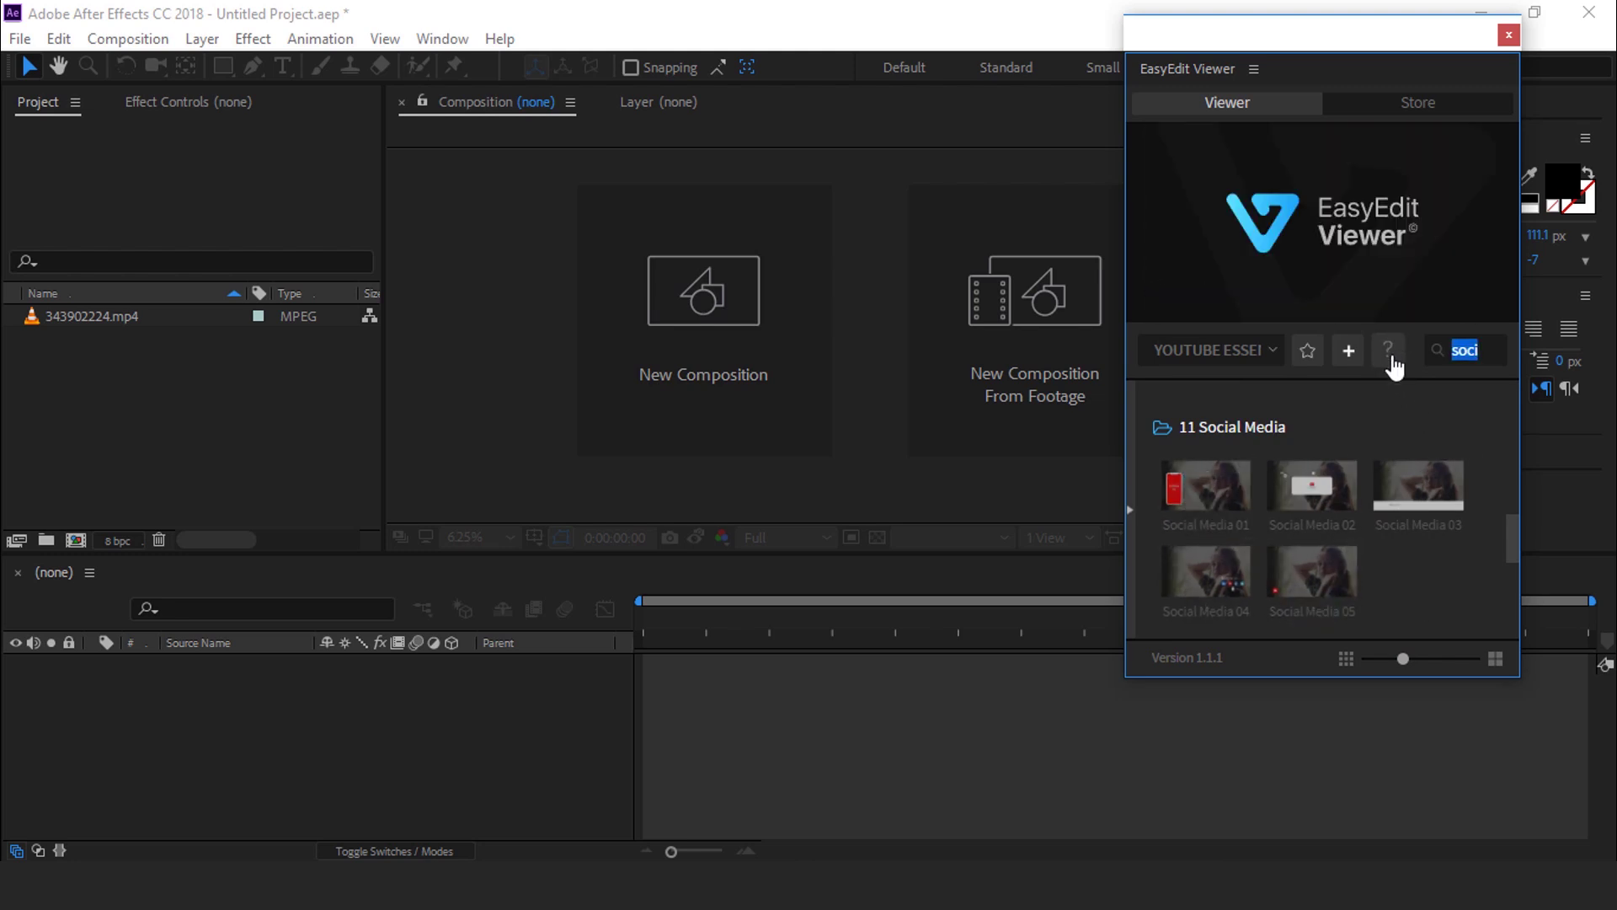
pyautogui.click(1389, 352)
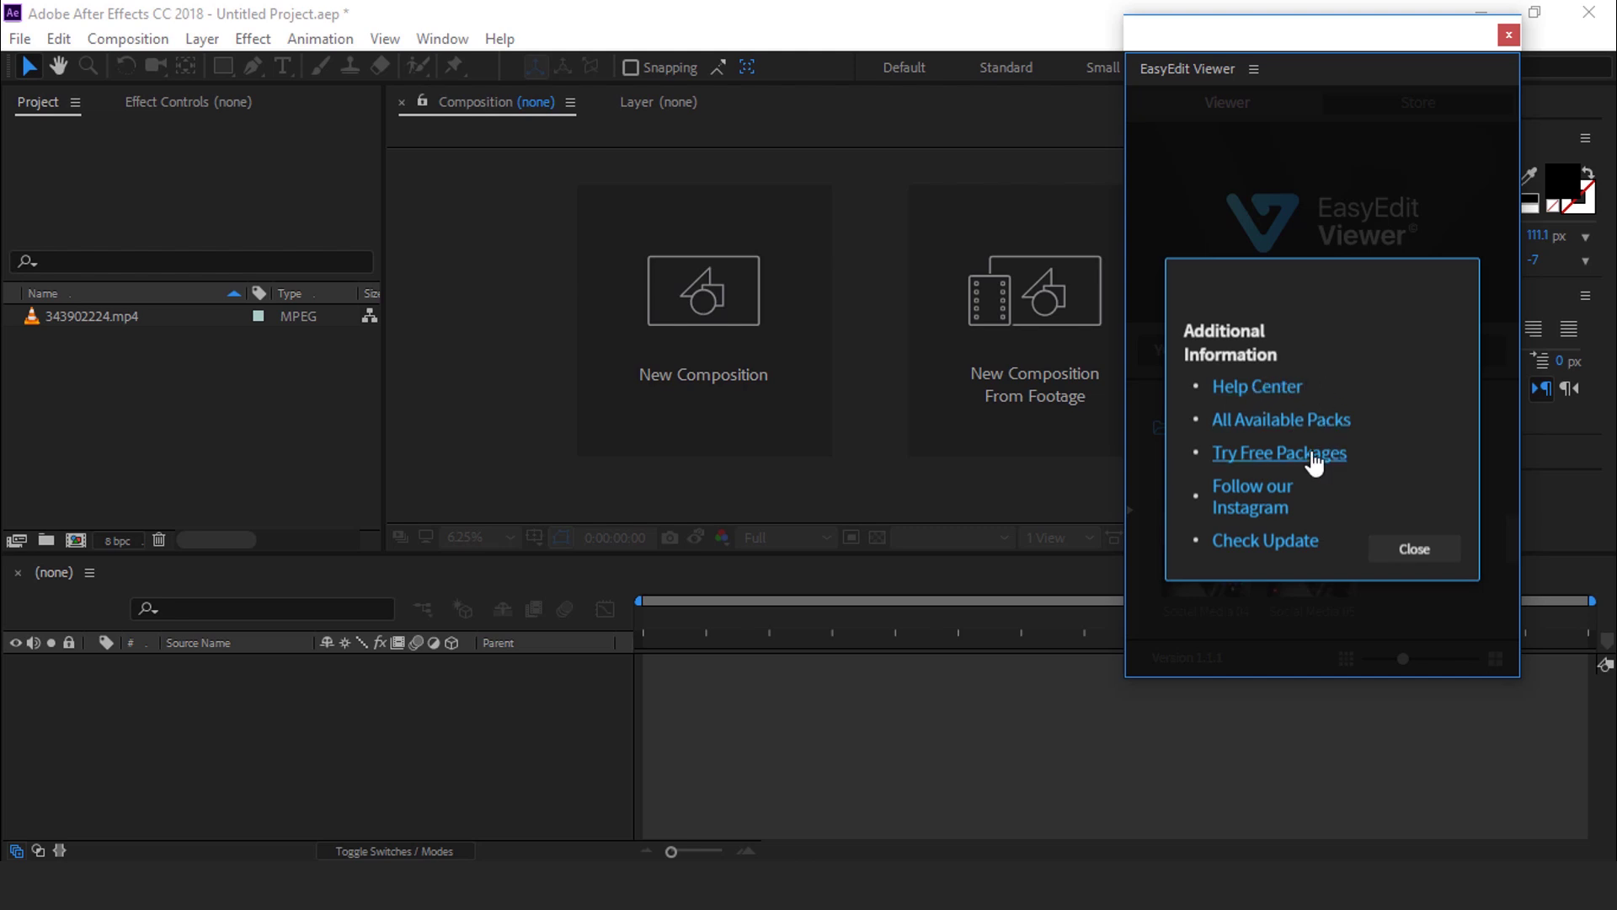
# Step: Close Additional Information, clear the 'soci' search, and show the 01 Openers folder
pyautogui.click(1400, 544)
pyautogui.press('BackSpace')
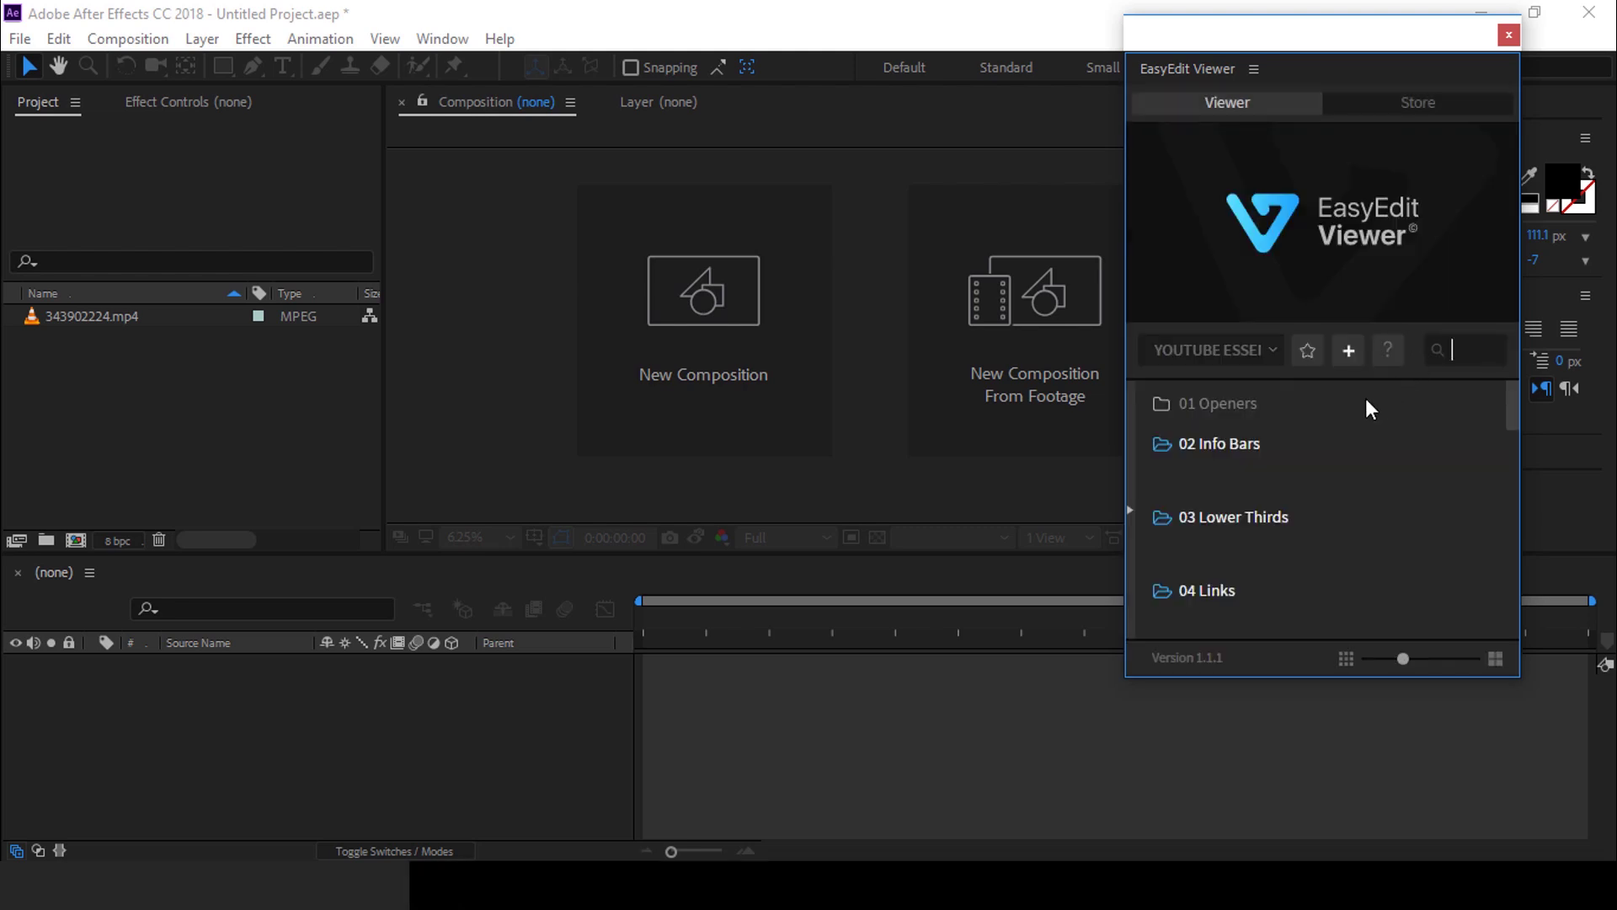
pyautogui.click(1231, 407)
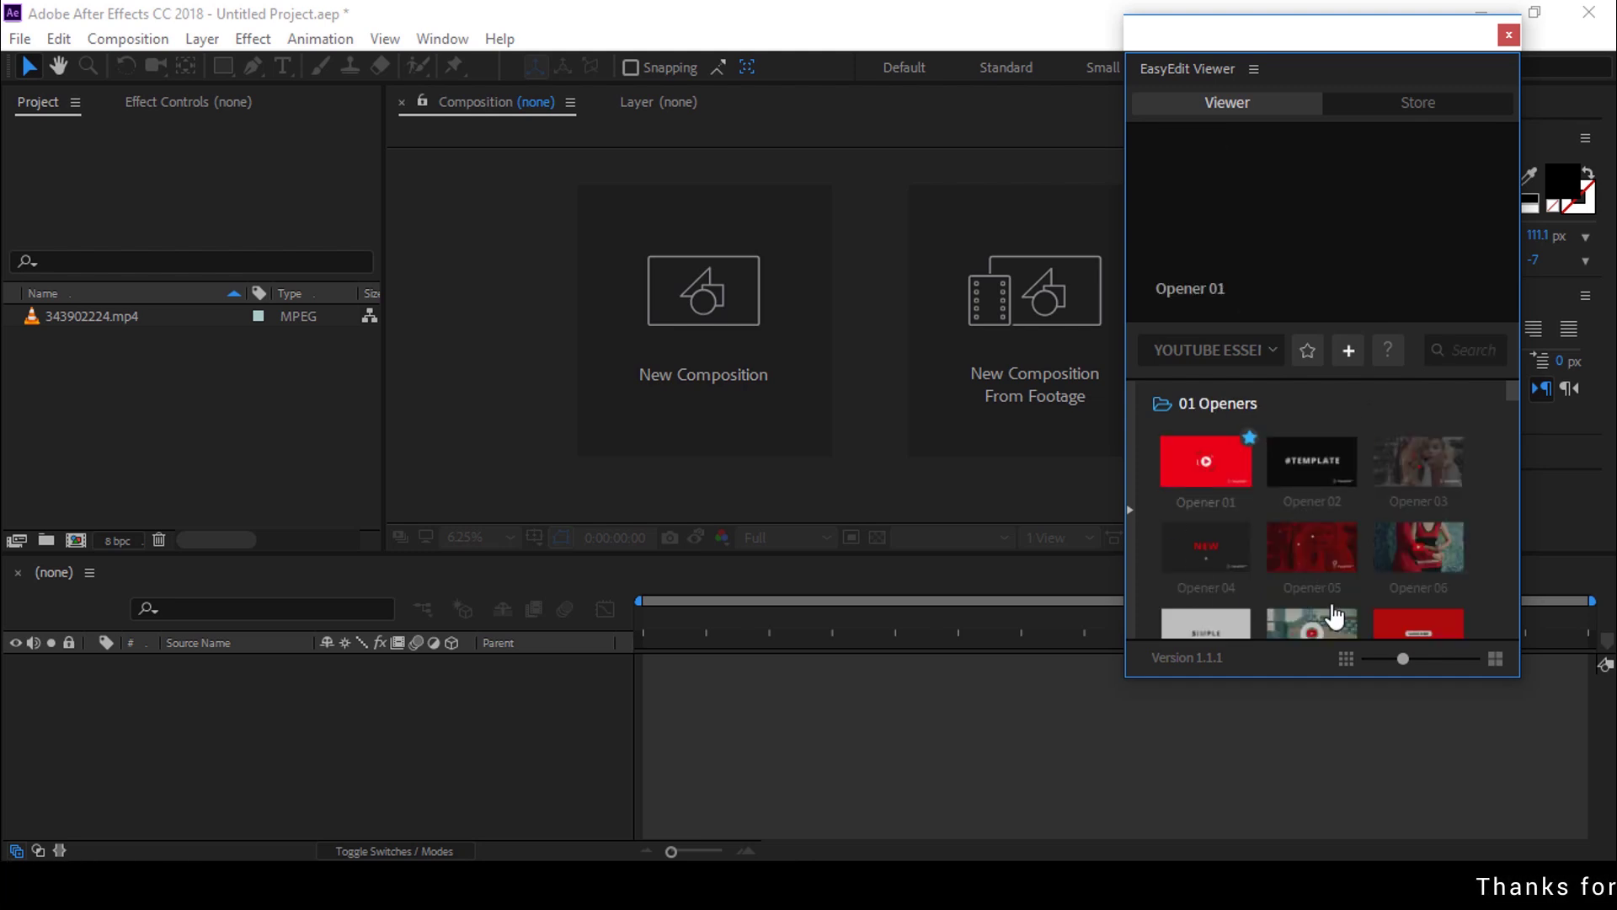
# Step: Create a new composition named 'main comp'
pyautogui.click(144, 350)
pyautogui.click(74, 540)
pyautogui.write('main comp')
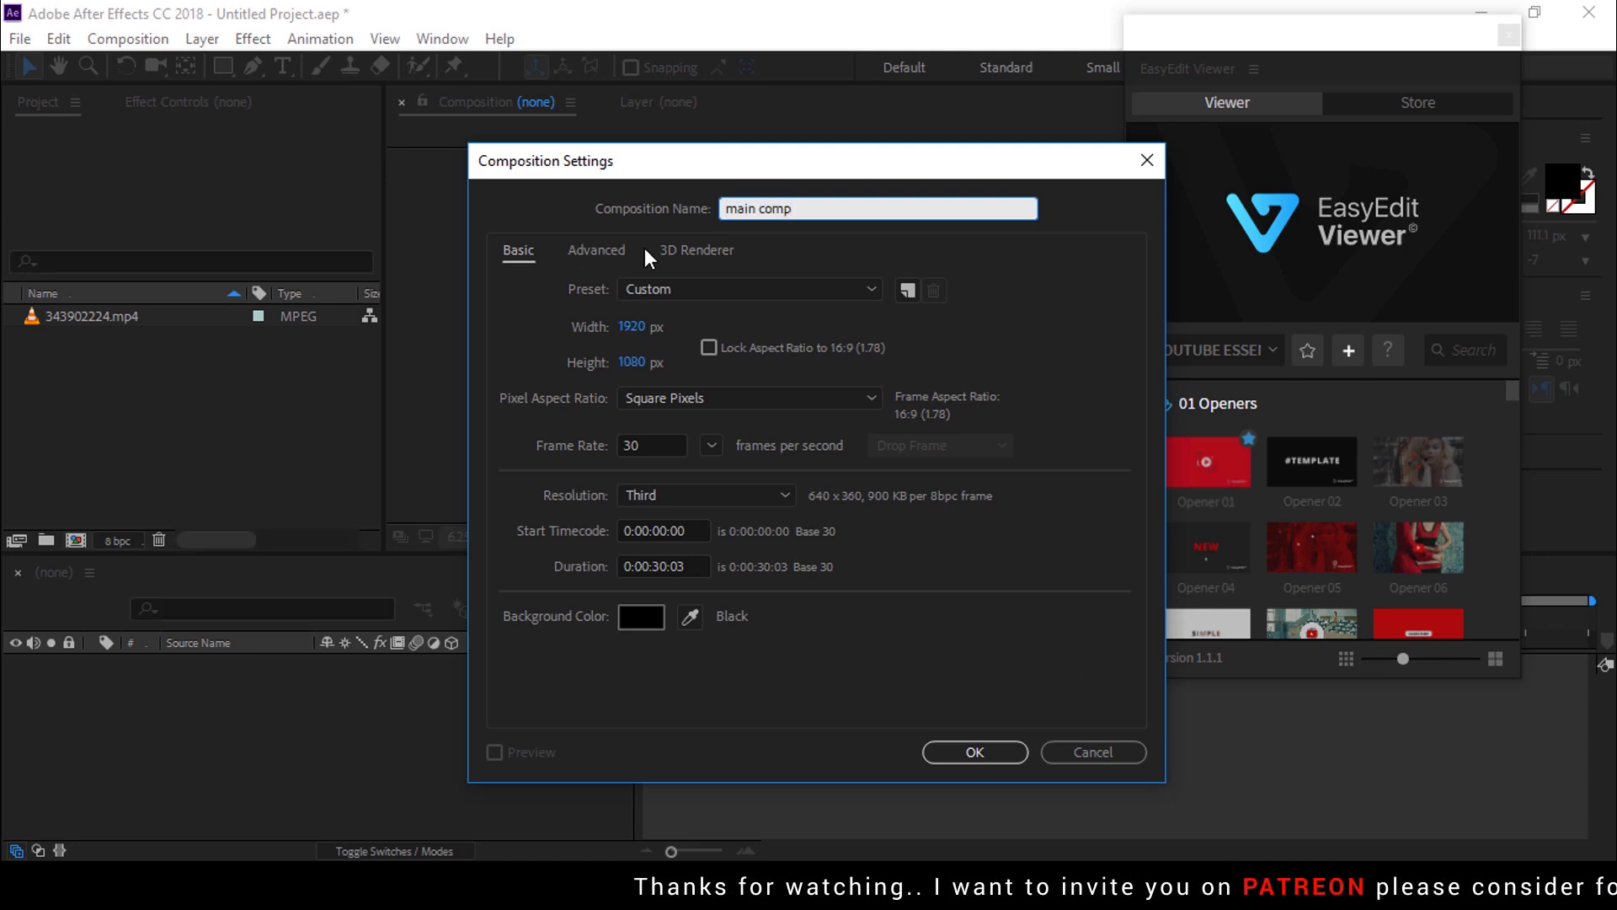
pyautogui.press('Return')
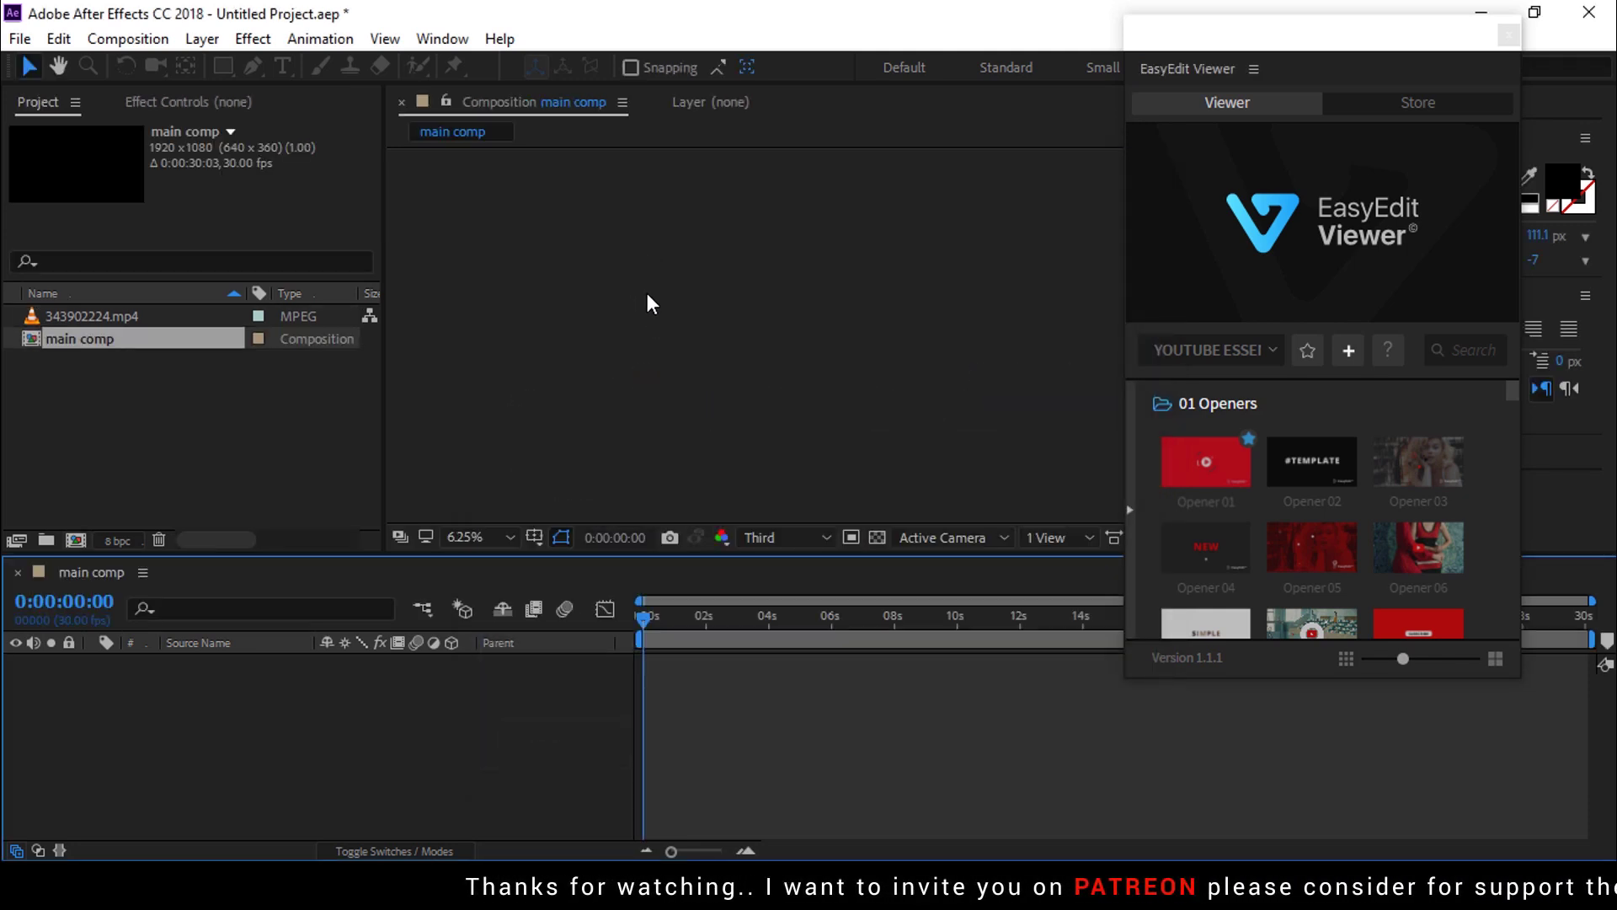
# Step: Add the 343902224.mp4 footage to main comp and set the view to 12.5%
pyautogui.click(44, 325)
pyautogui.moveTo(43, 335); pyautogui.dragTo(221, 704)
pyautogui.press('.')
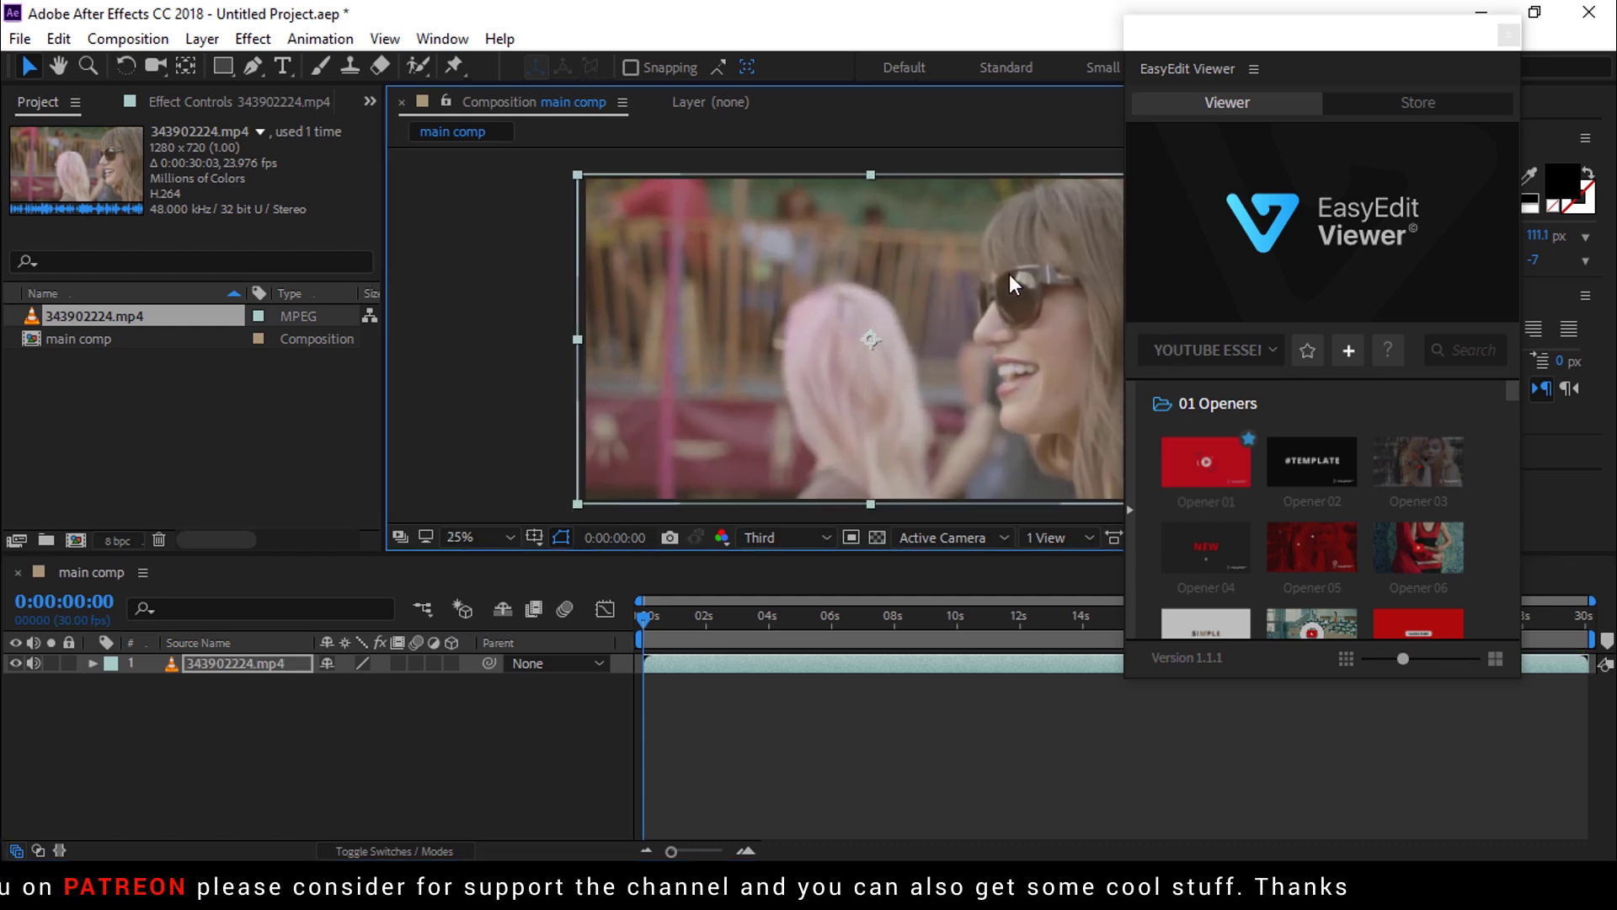
pyautogui.press(',')
pyautogui.click(536, 722)
# Step: Import Opener 01 into main comp, preview it to 0:00:02:24, and open the Opener_011 precomp
pyautogui.moveTo(689, 619); pyautogui.dragTo(634, 627)
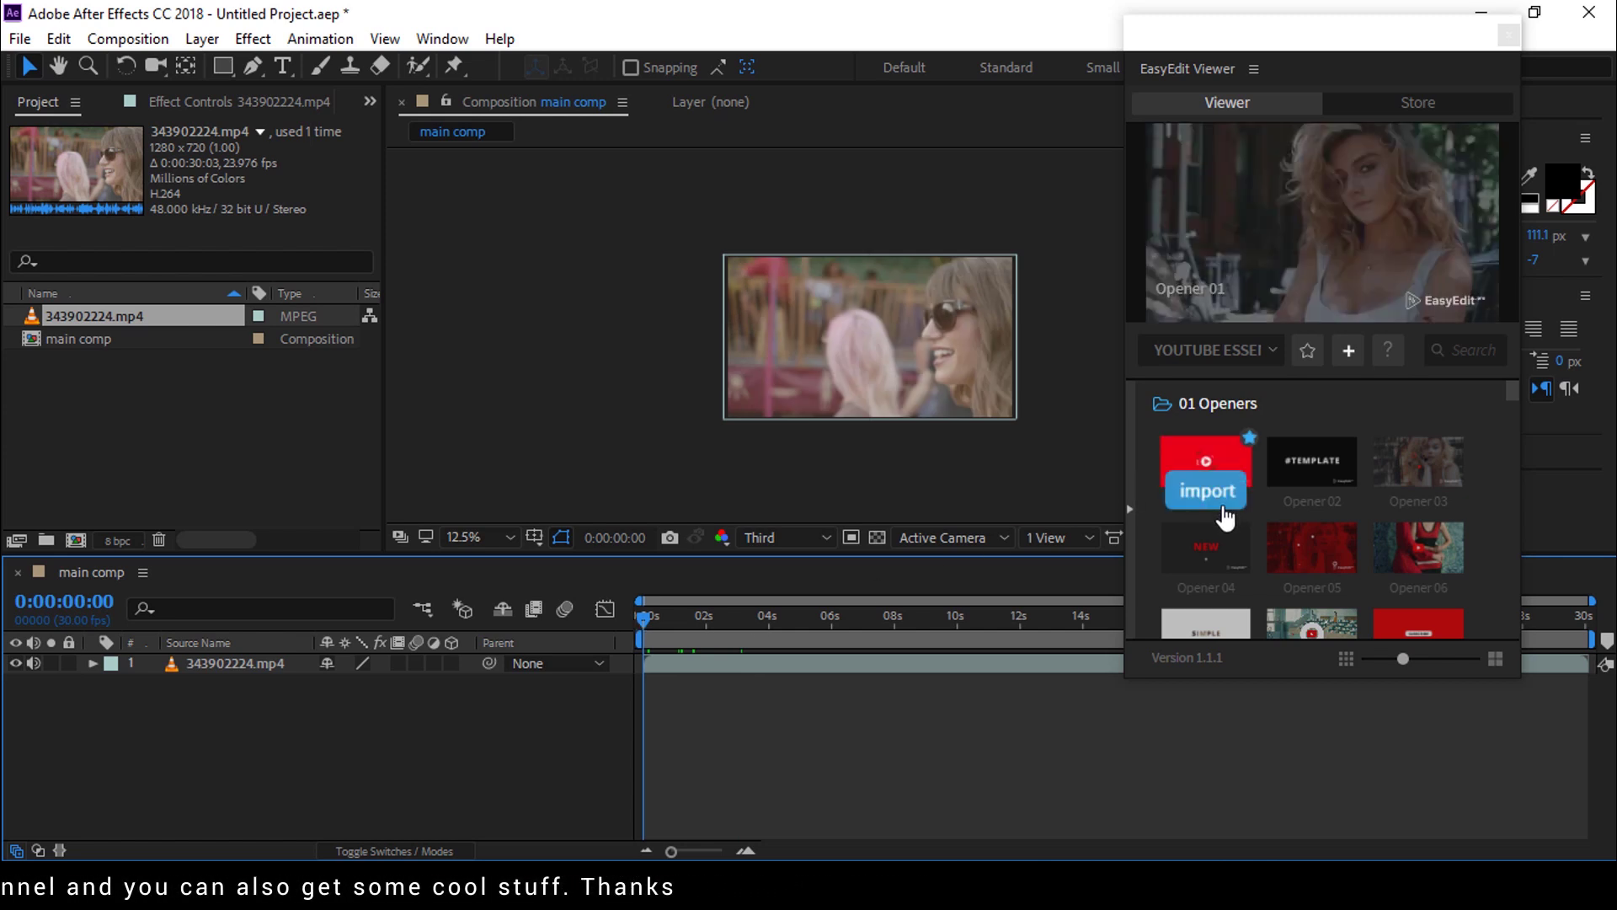
pyautogui.click(1206, 495)
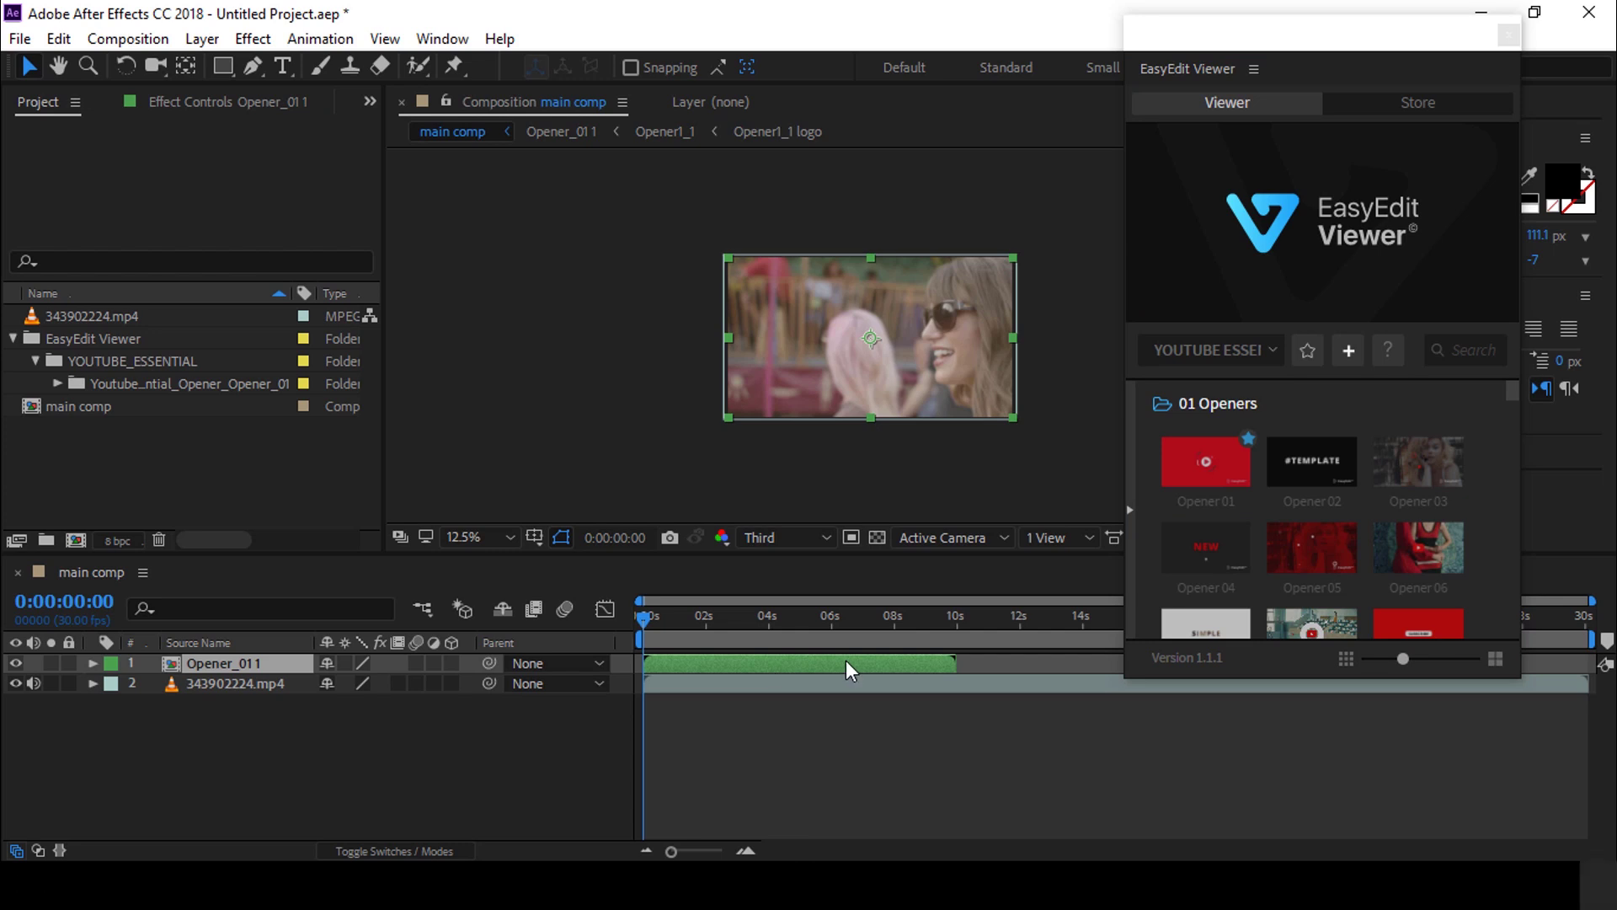
pyautogui.press('space')
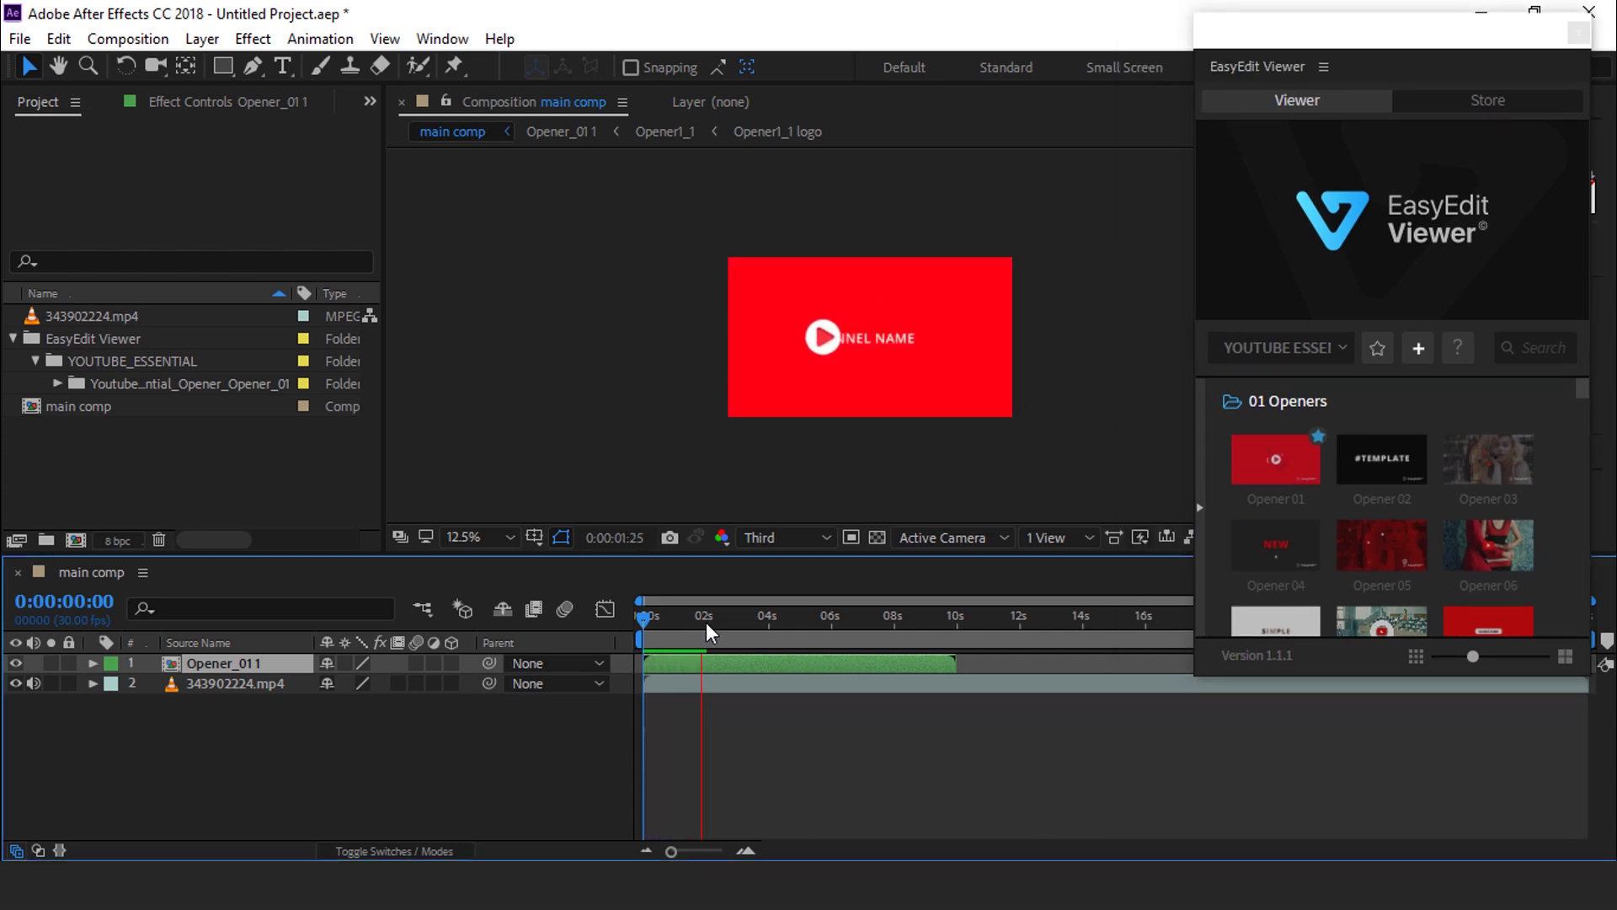
pyautogui.moveTo(706, 622); pyautogui.dragTo(913, 649)
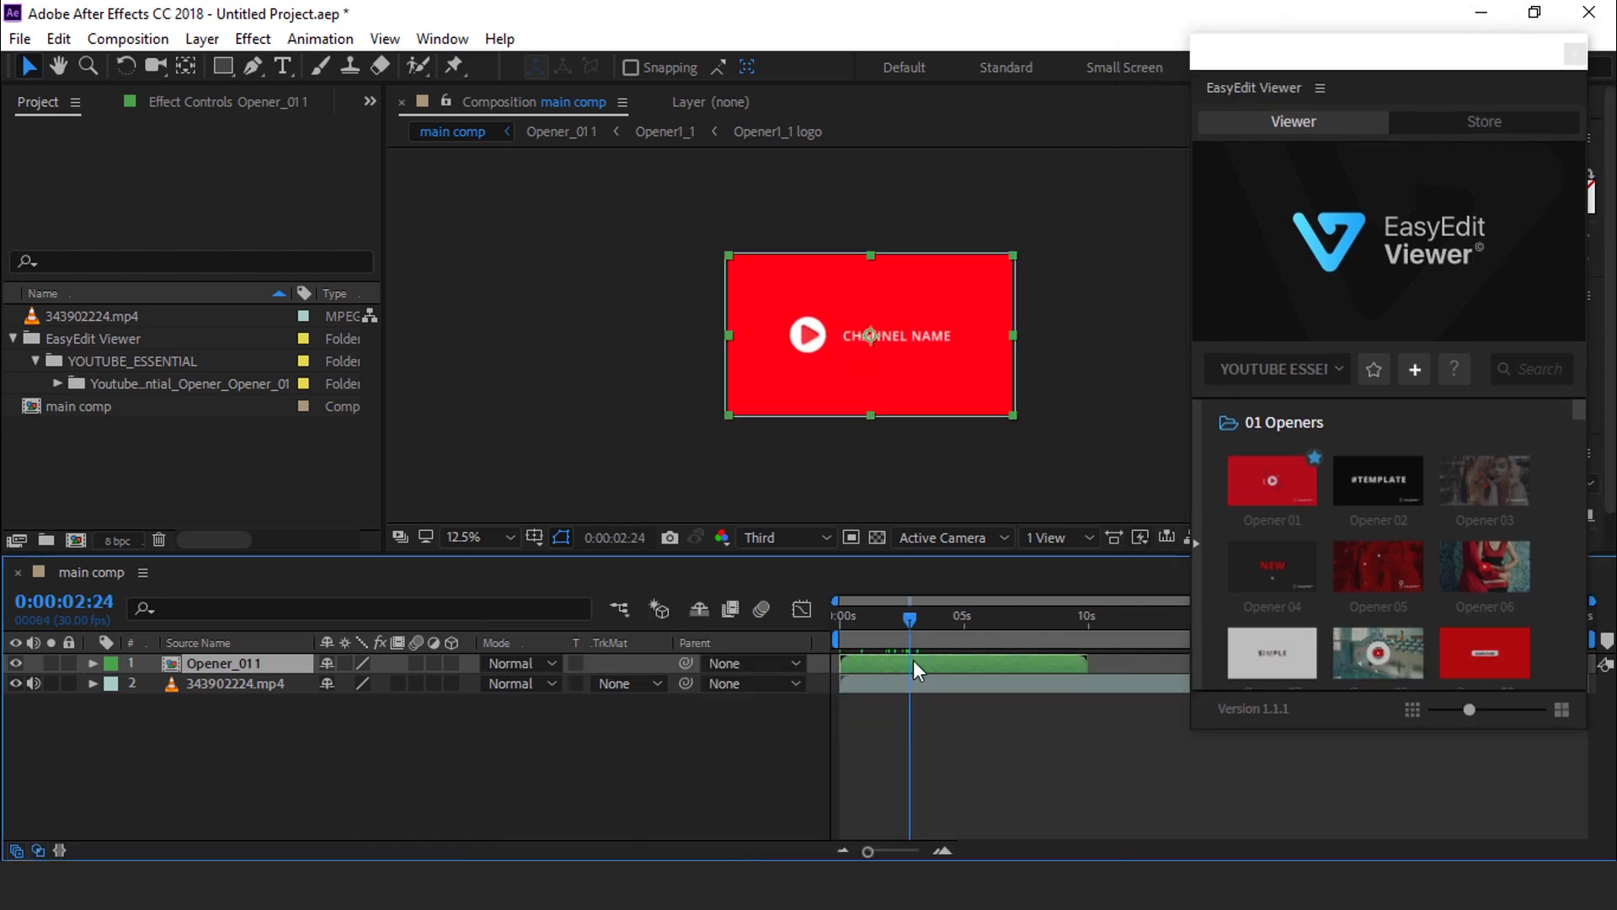
pyautogui.scroll(1, 917, 339)
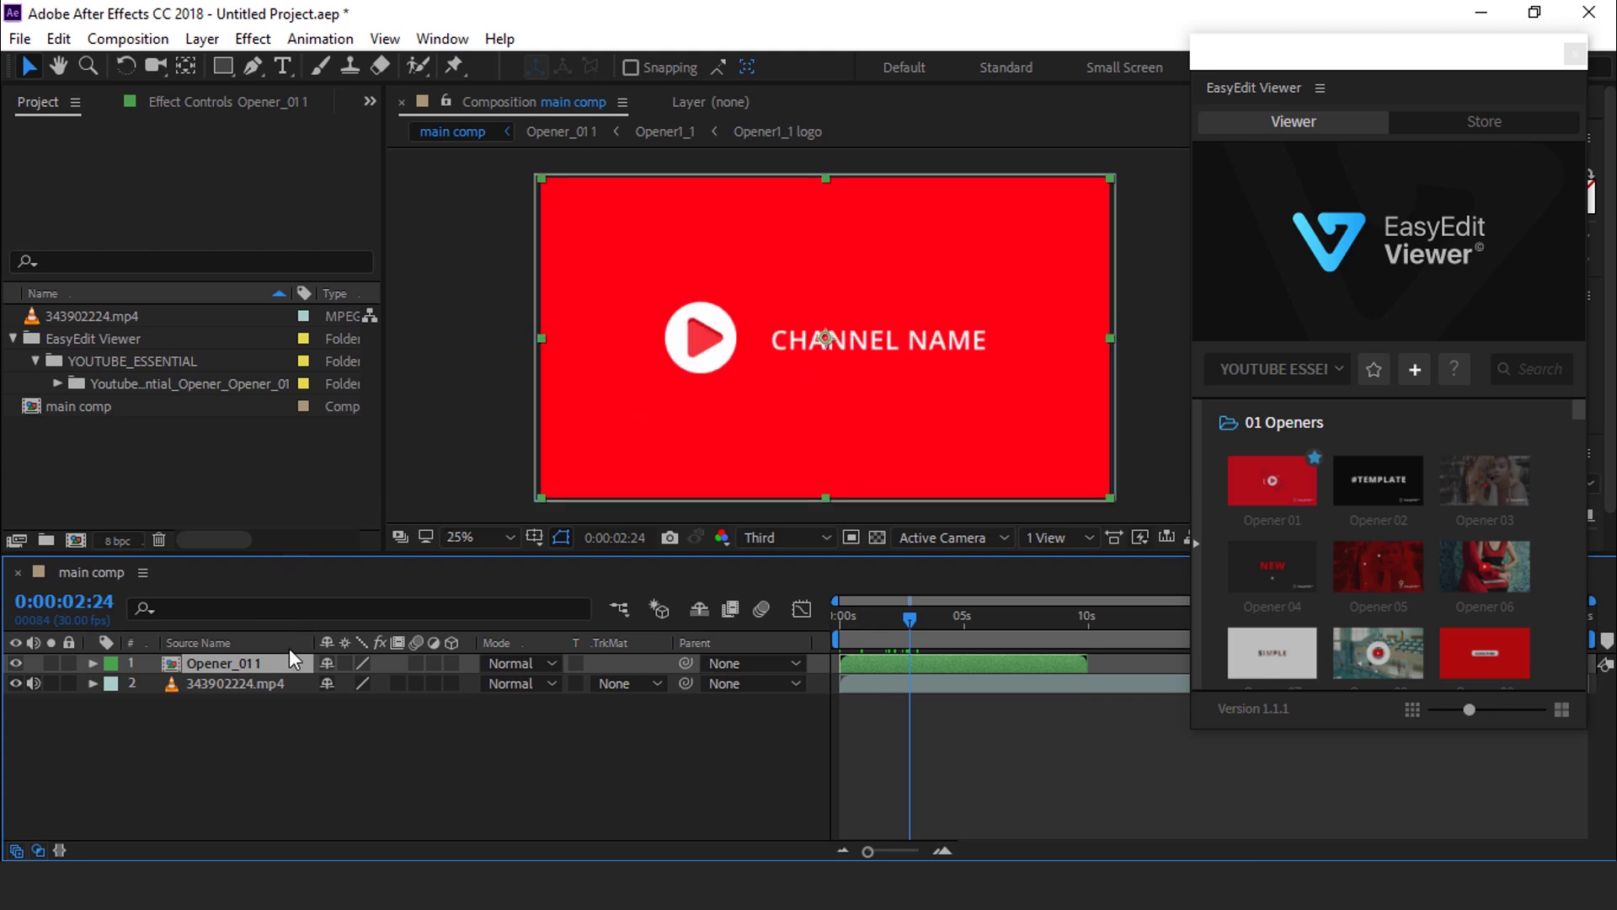
pyautogui.doubleClick(214, 659)
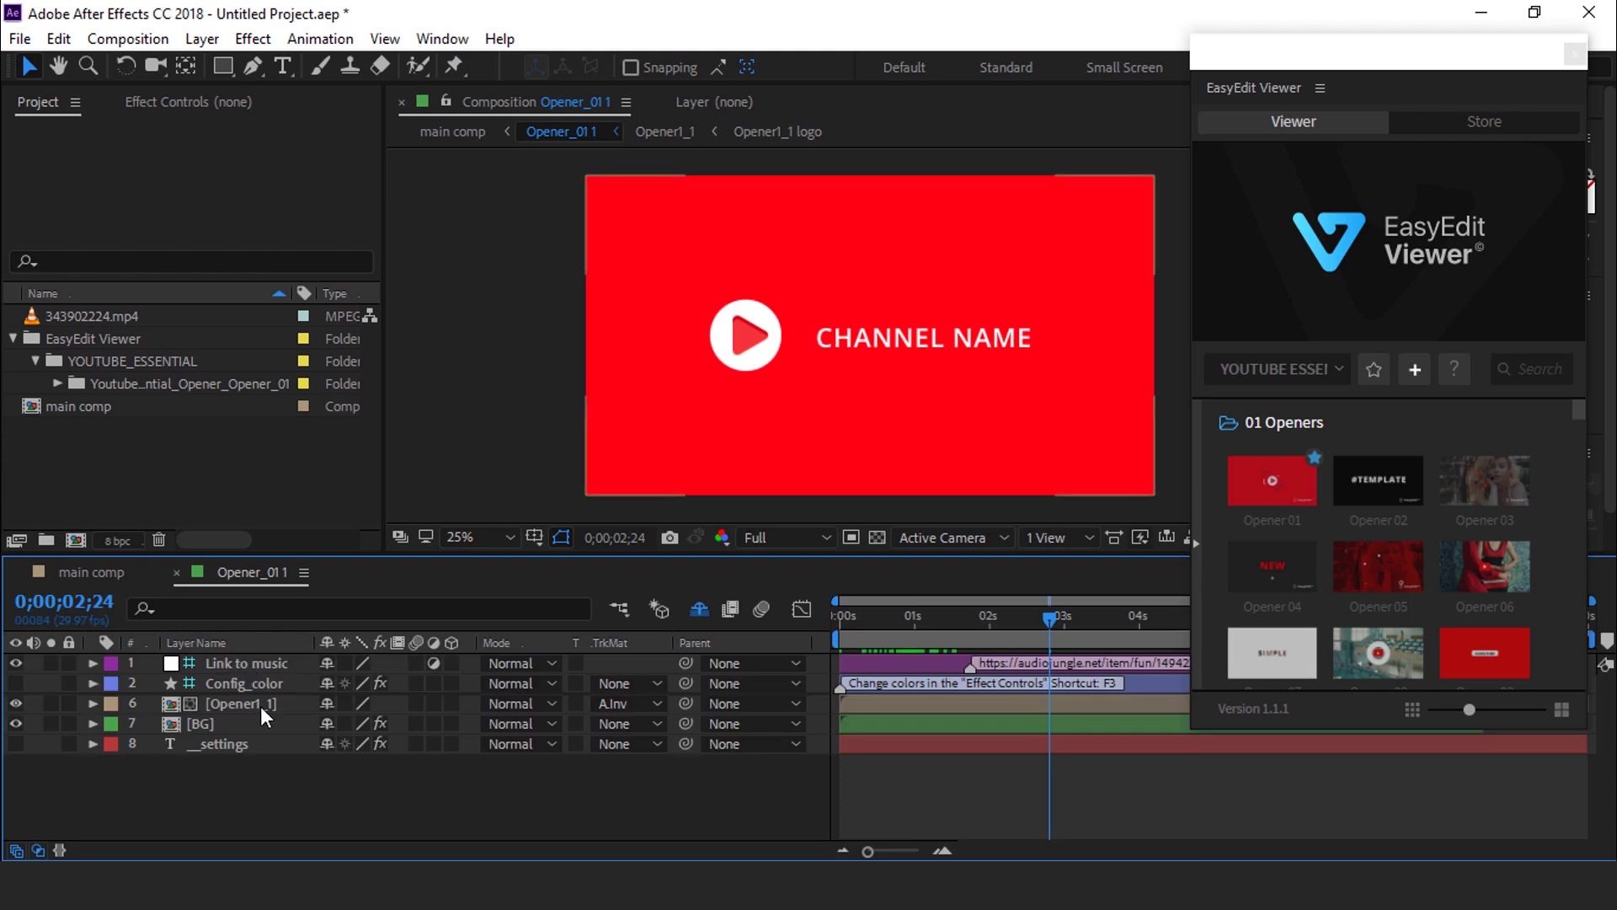
# Step: Inside the Opener1_1 precomp, retype the Channel name text as 'effect for you'
pyautogui.click(260, 706)
pyautogui.doubleClick(264, 706)
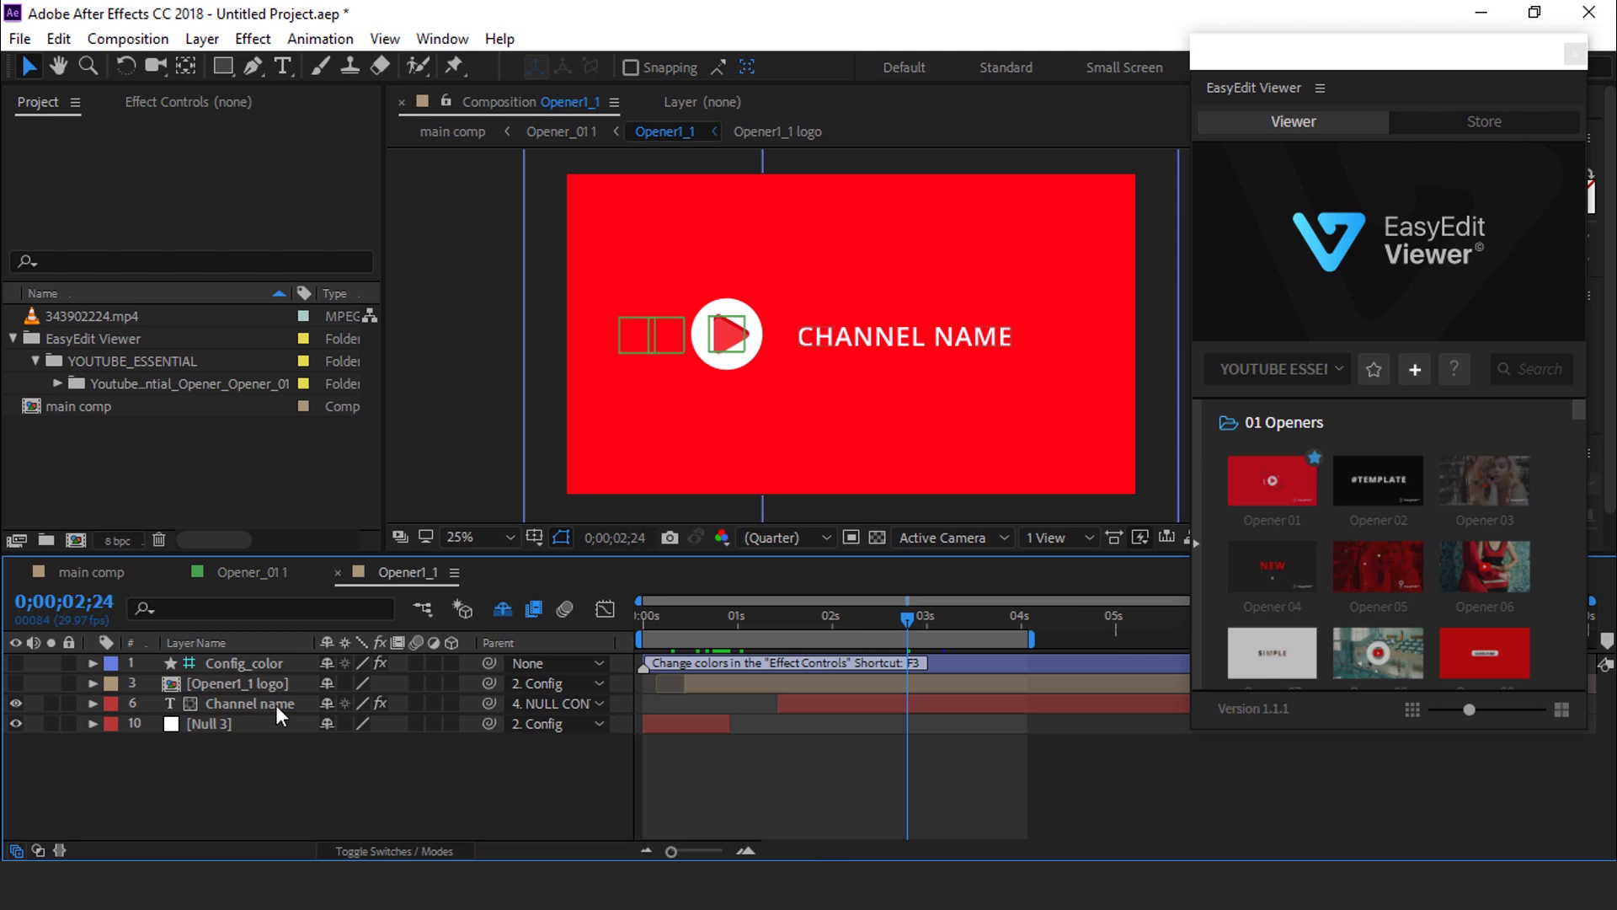
pyautogui.click(276, 705)
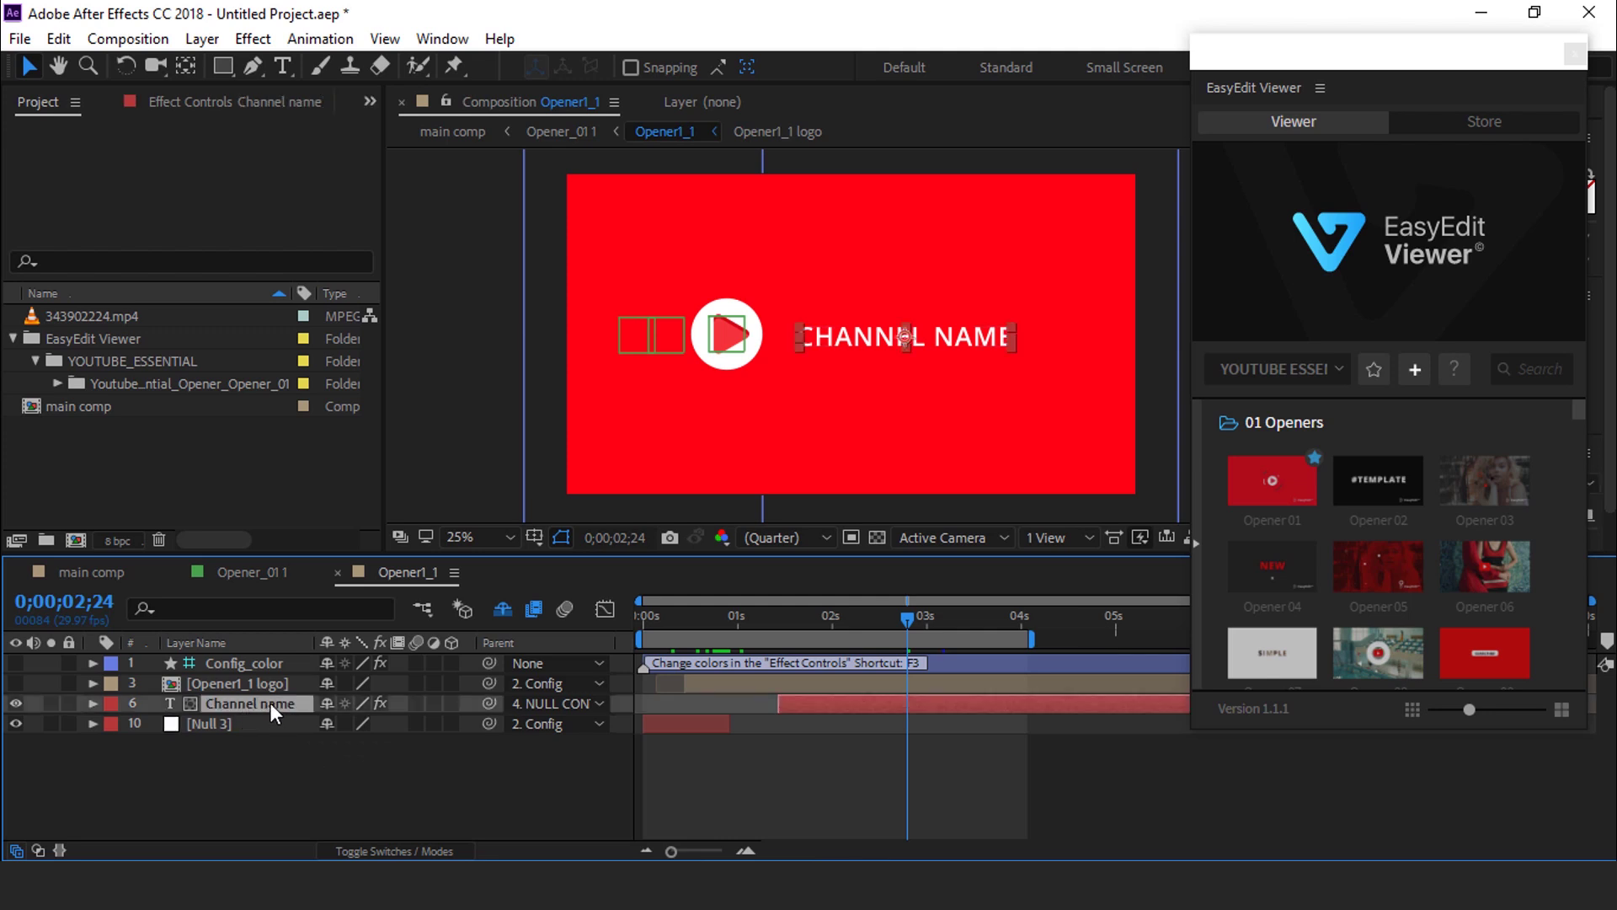
pyautogui.hotkey('ctrl', 't')
pyautogui.write('e')
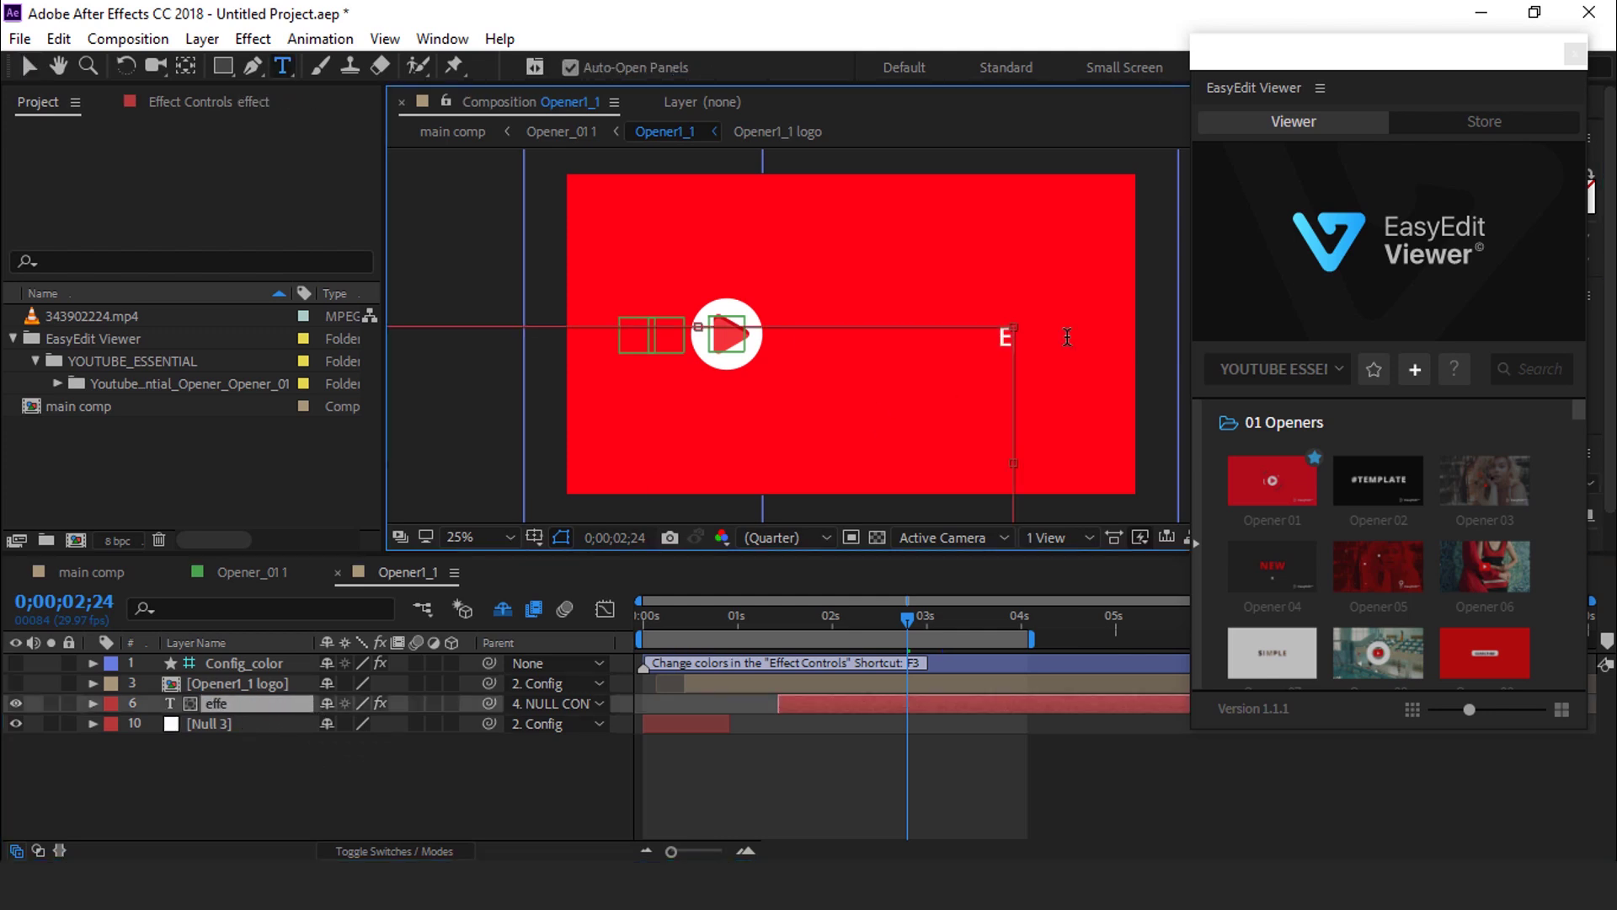
pyautogui.write('ffect for you')
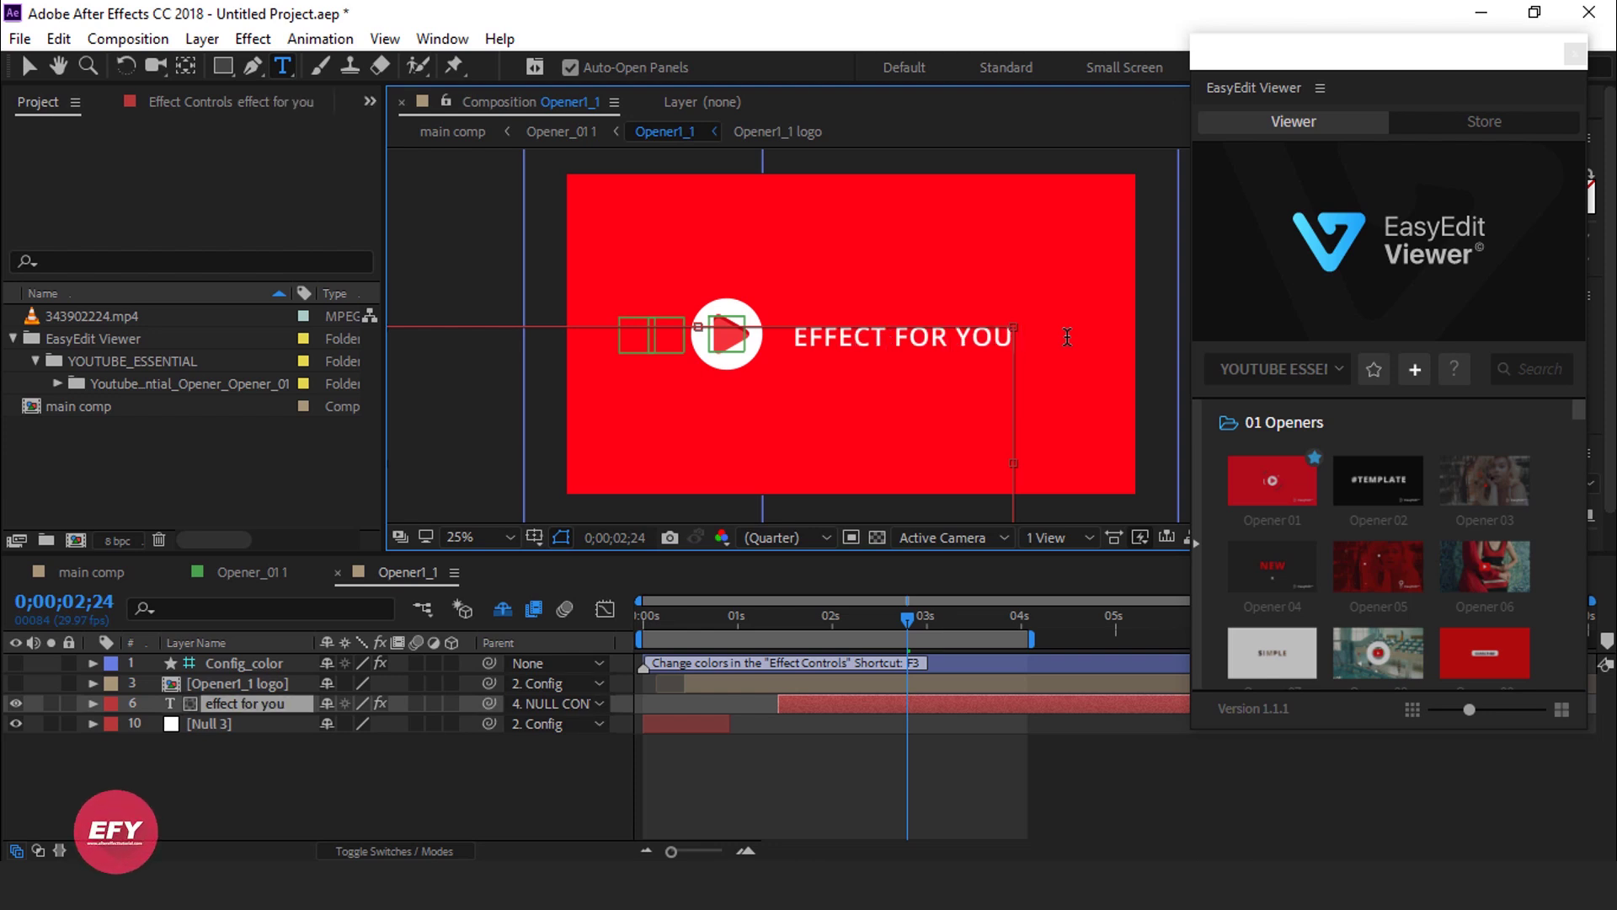
pyautogui.press('Escape')
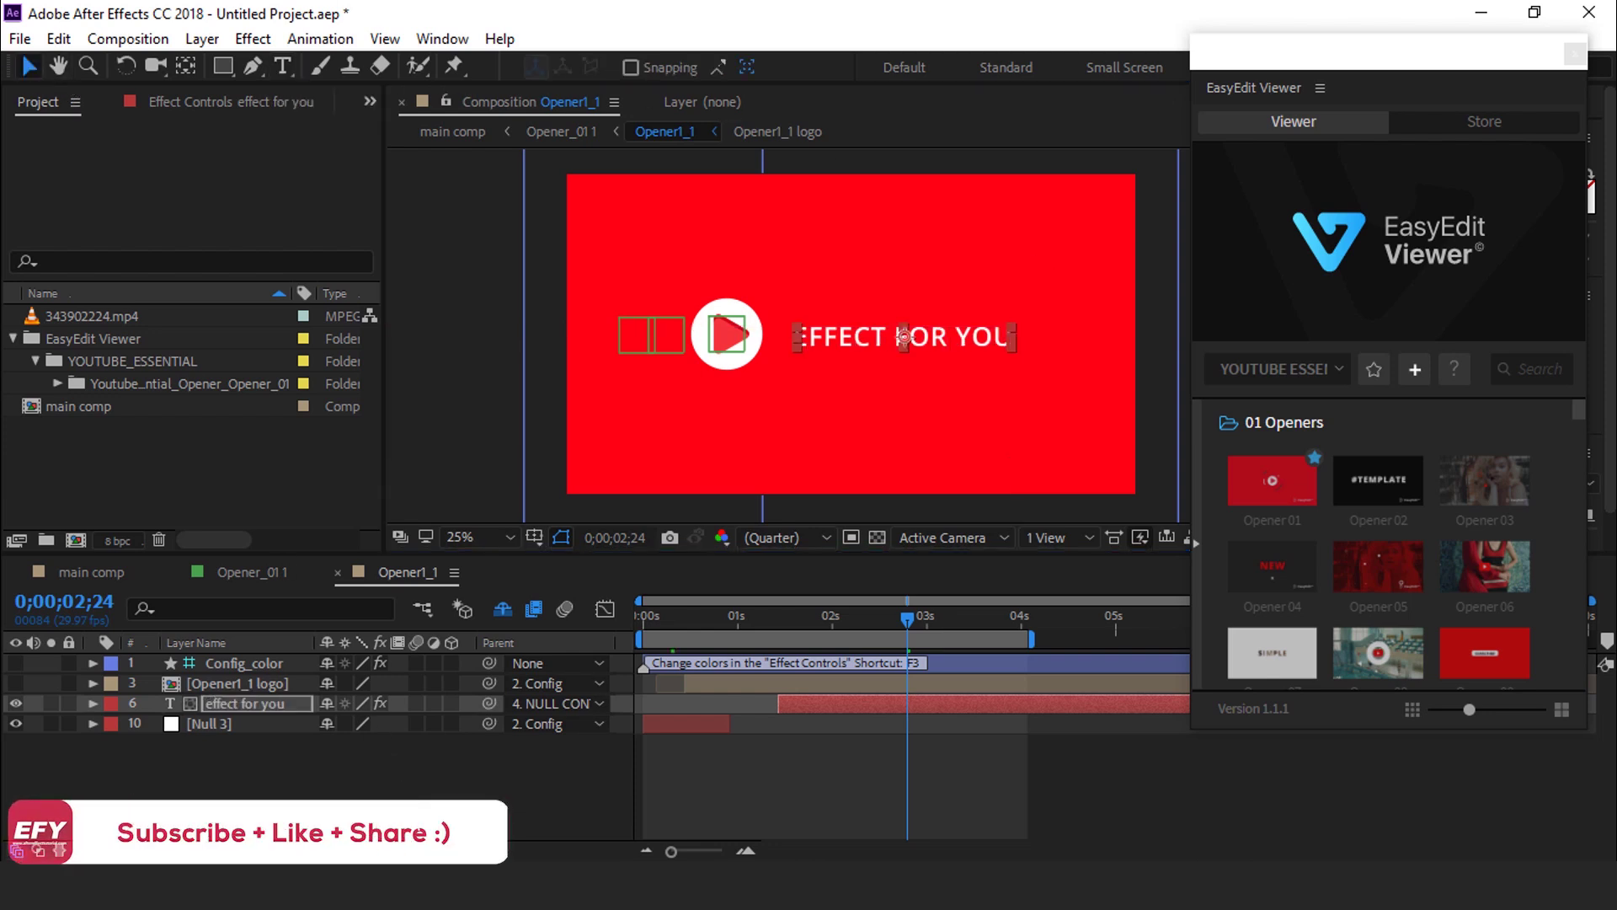
pyautogui.click(425, 750)
pyautogui.click(425, 750)
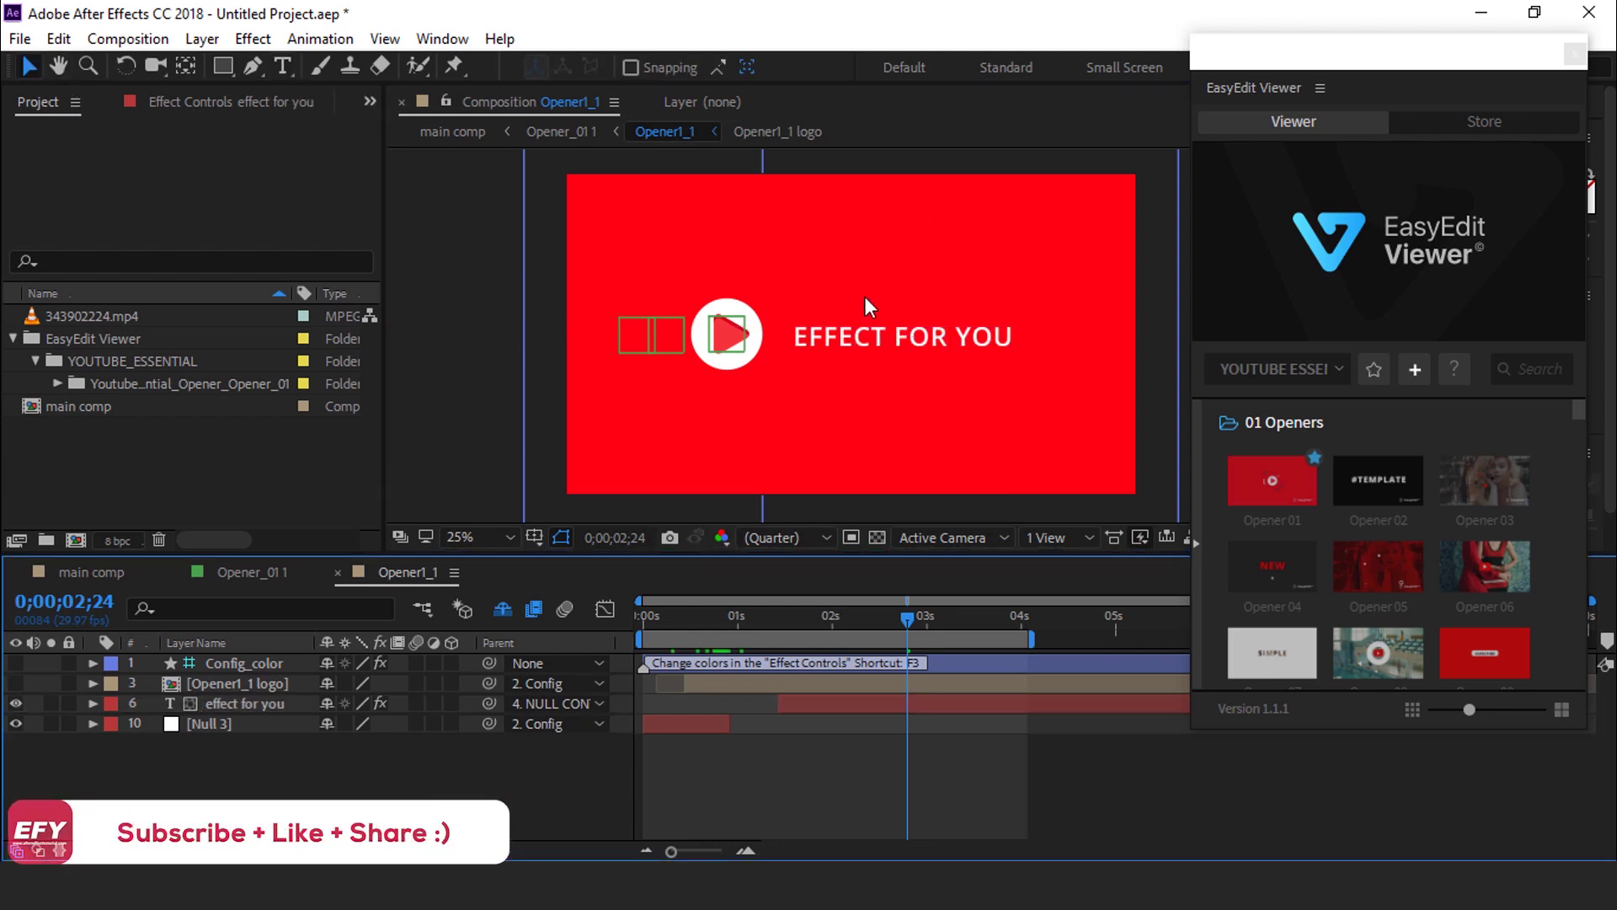
pyautogui.click(280, 664)
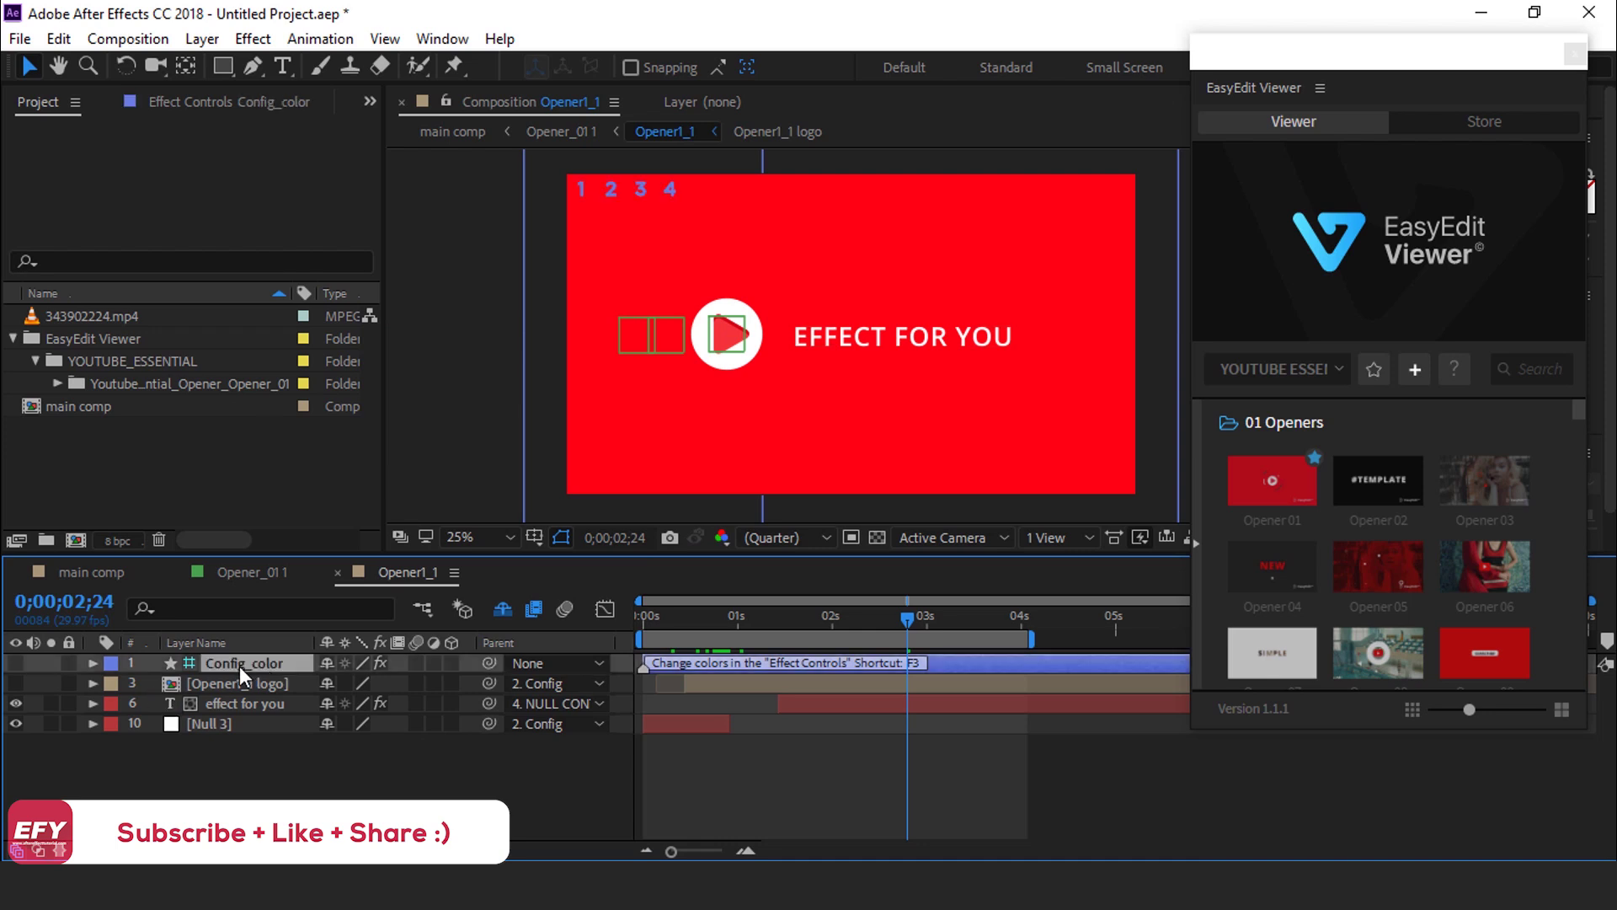
# Step: Try green and orange FD5716 for Config_color's Color 2, then cancel to keep the red
pyautogui.click(254, 102)
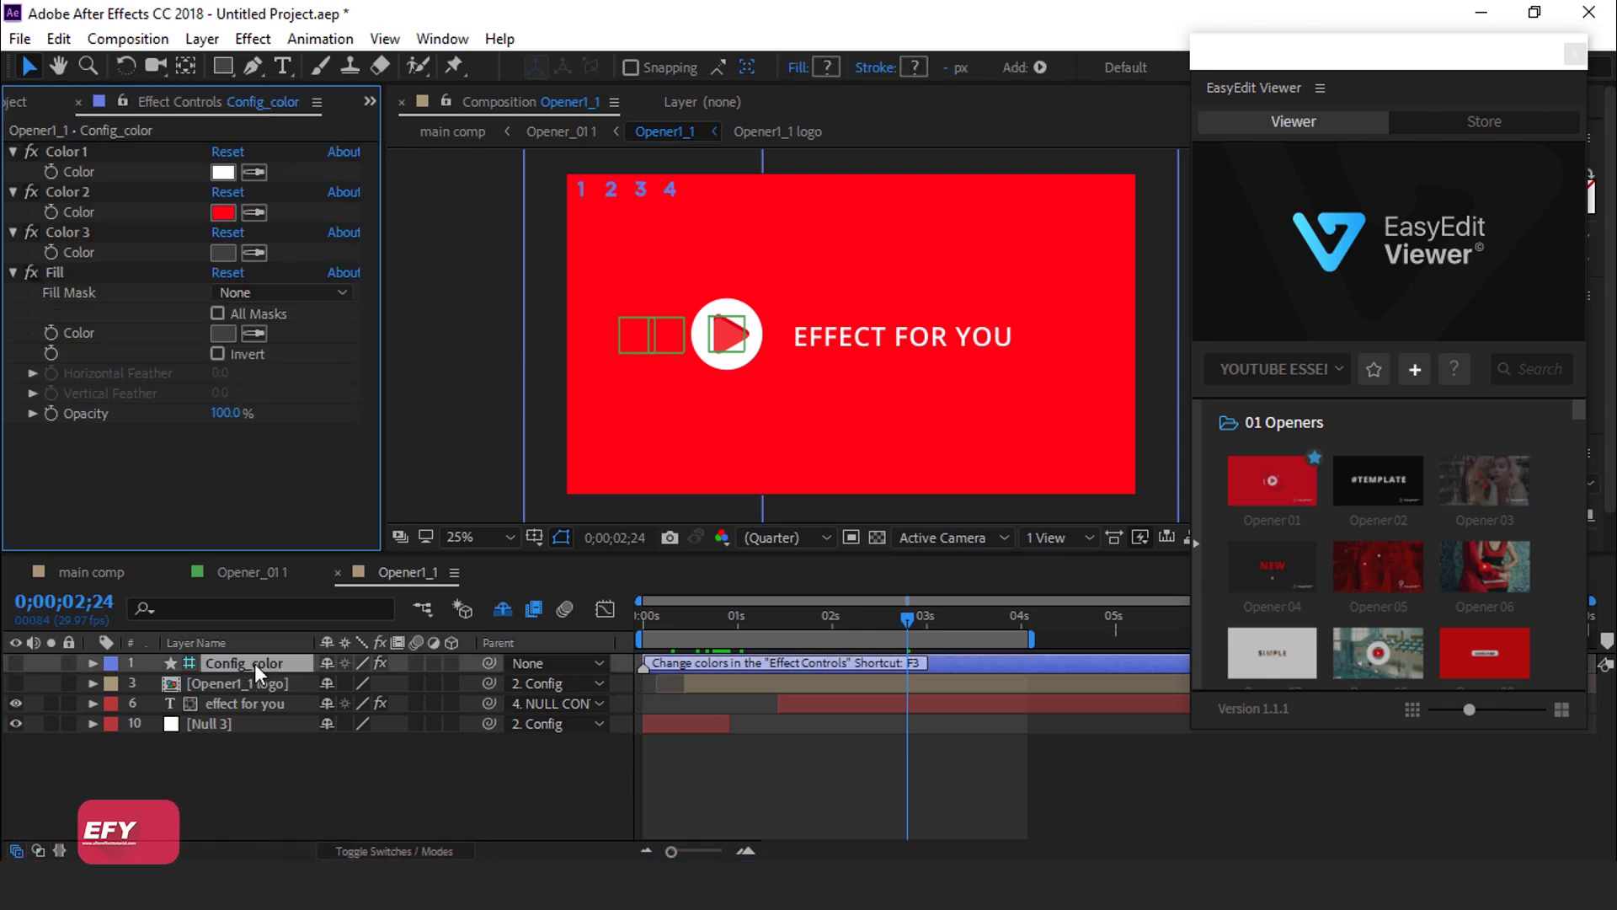
pyautogui.click(224, 211)
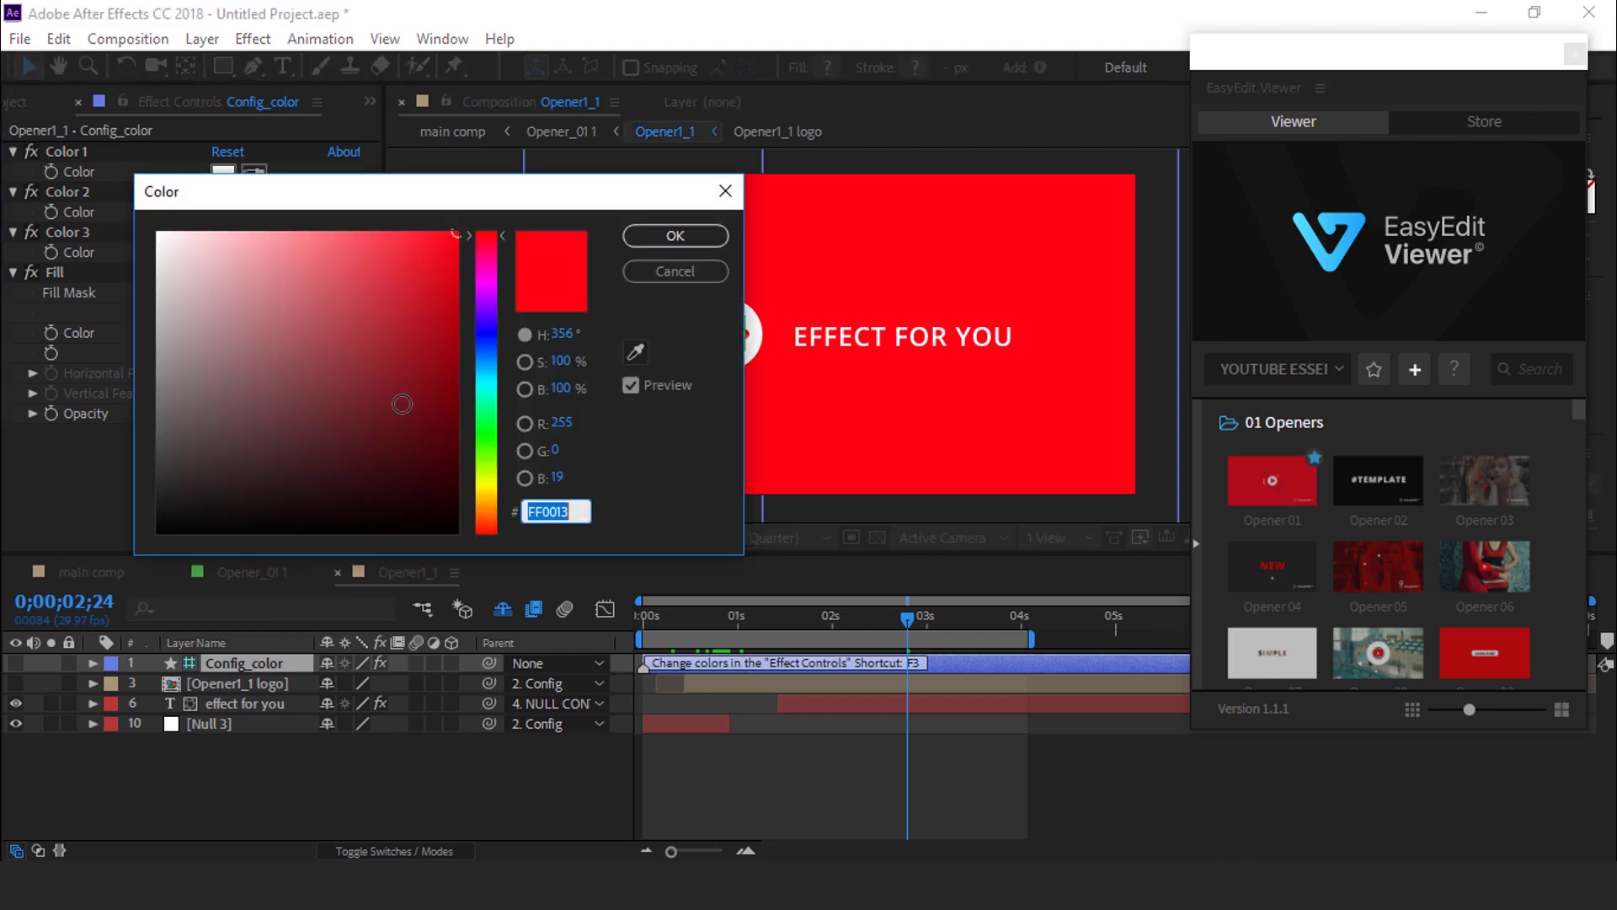
pyautogui.moveTo(497, 444); pyautogui.dragTo(487, 398)
pyautogui.click(408, 246)
pyautogui.moveTo(337, 191); pyautogui.dragTo(246, 188)
pyautogui.moveTo(311, 376); pyautogui.dragTo(358, 420)
pyautogui.moveTo(419, 349); pyautogui.dragTo(413, 516)
pyautogui.click(340, 231)
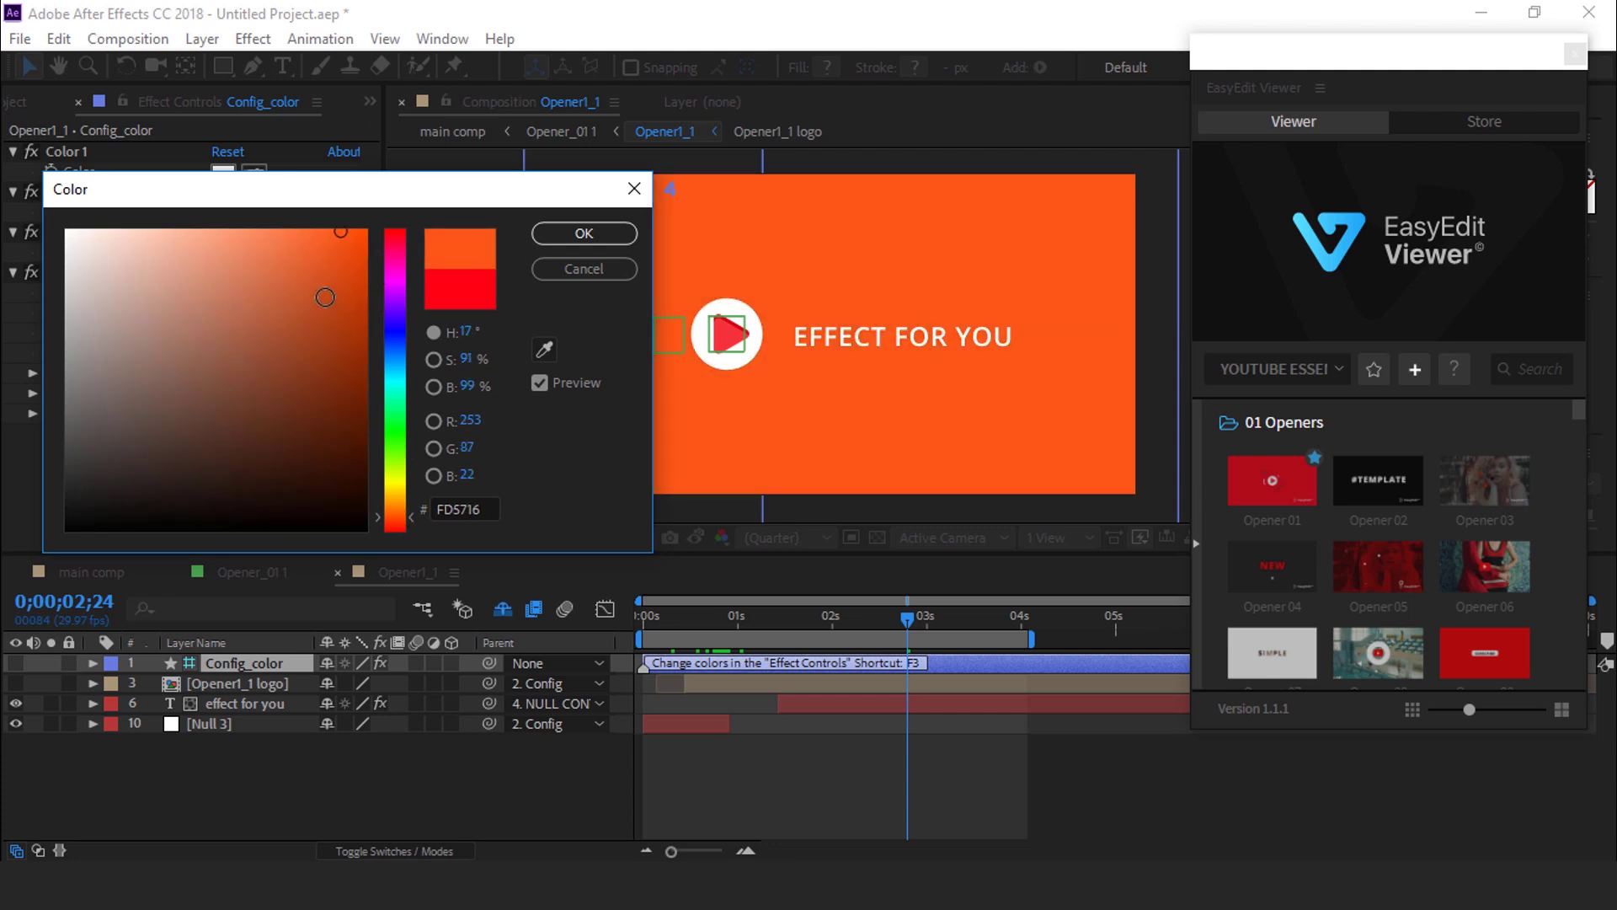
pyautogui.click(584, 269)
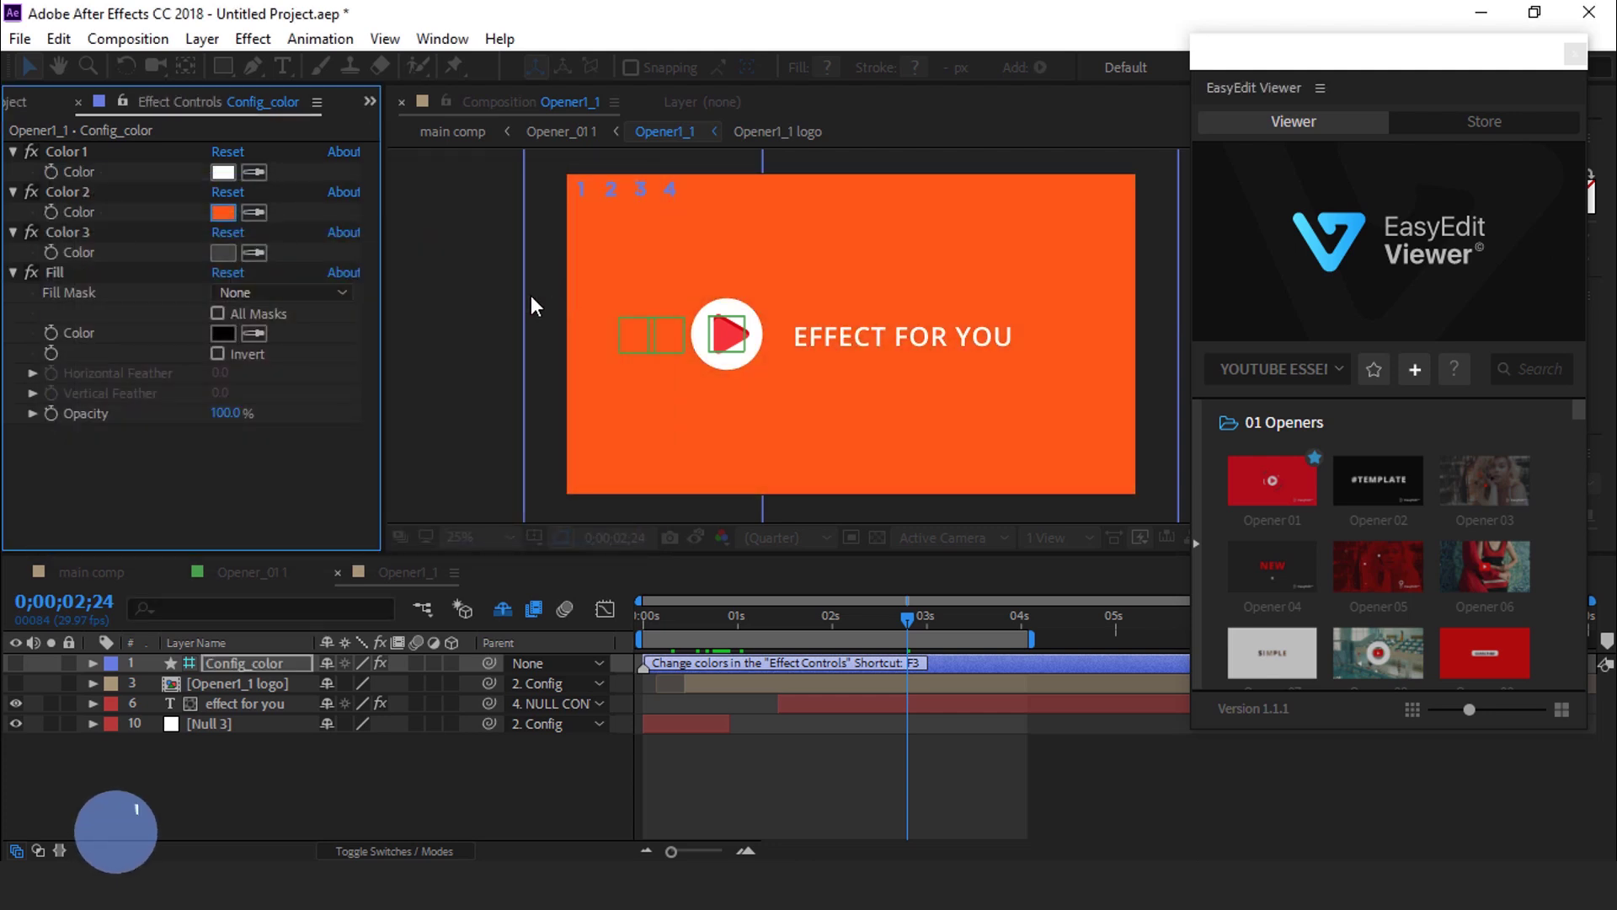
# Step: Try dark blue and lavender for the title's fill colour, then cancel to keep white
pyautogui.click(241, 705)
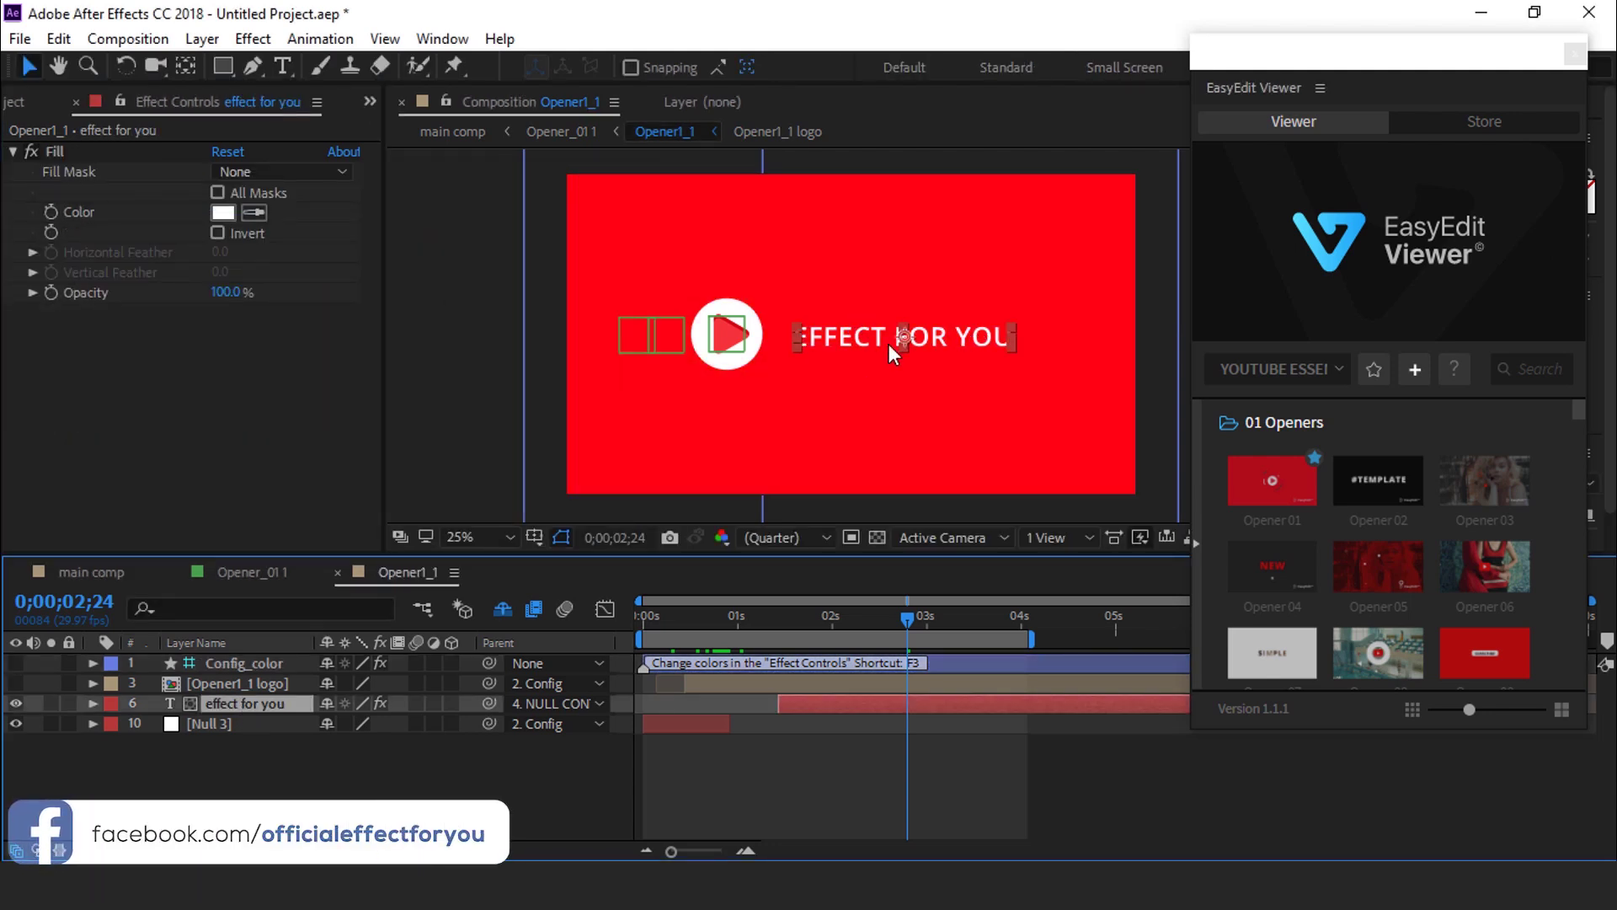
pyautogui.click(222, 213)
pyautogui.click(318, 422)
pyautogui.click(134, 306)
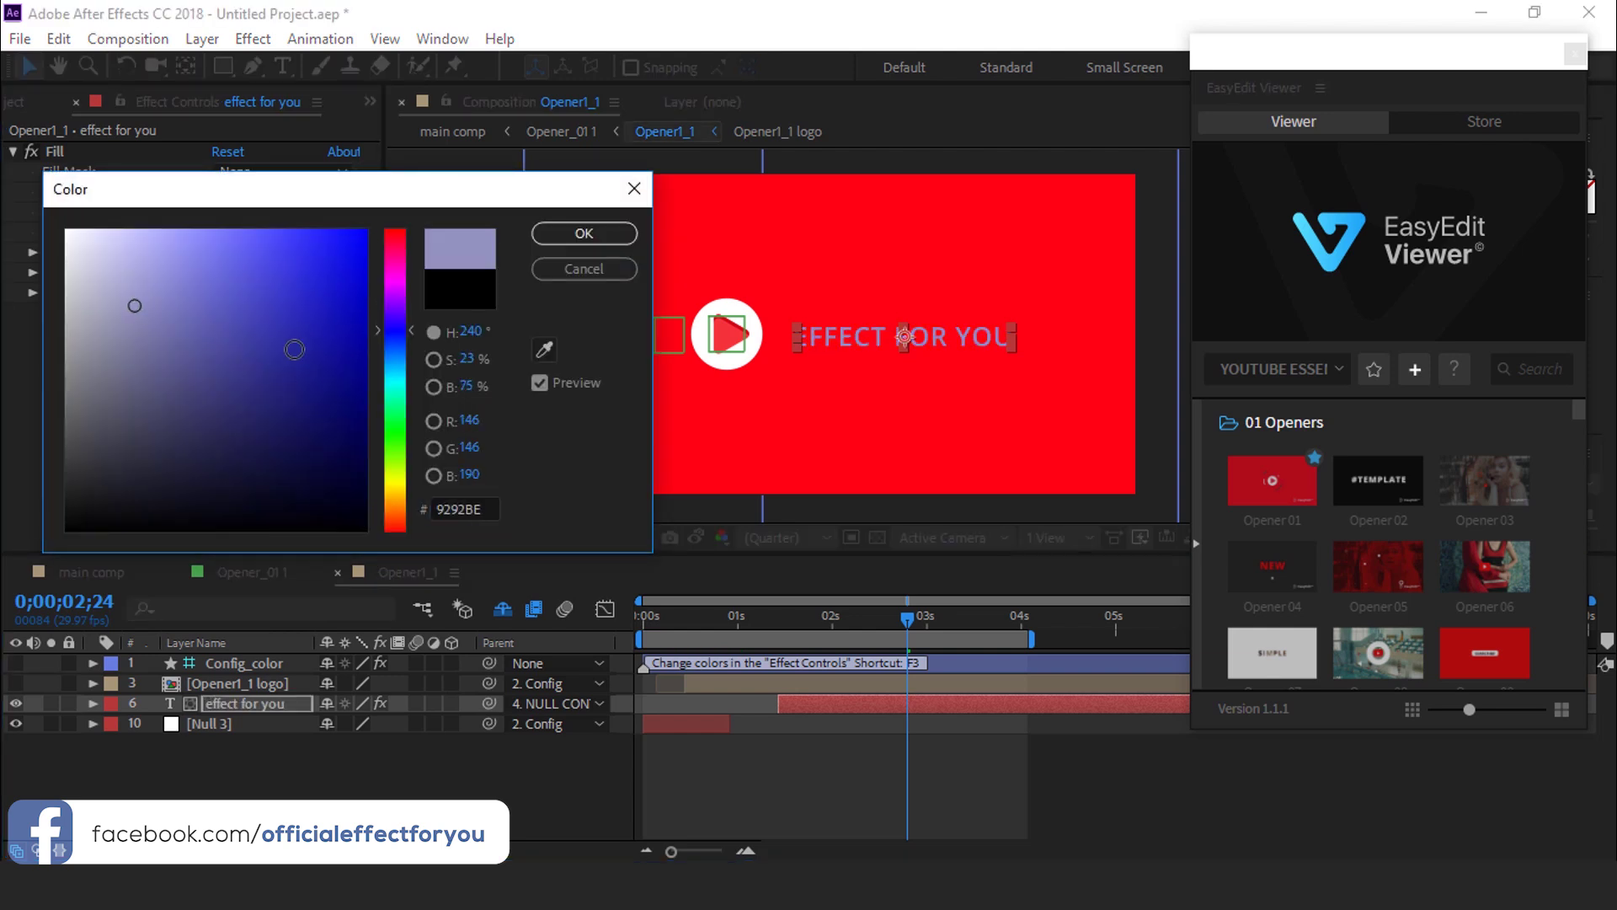
pyautogui.click(597, 275)
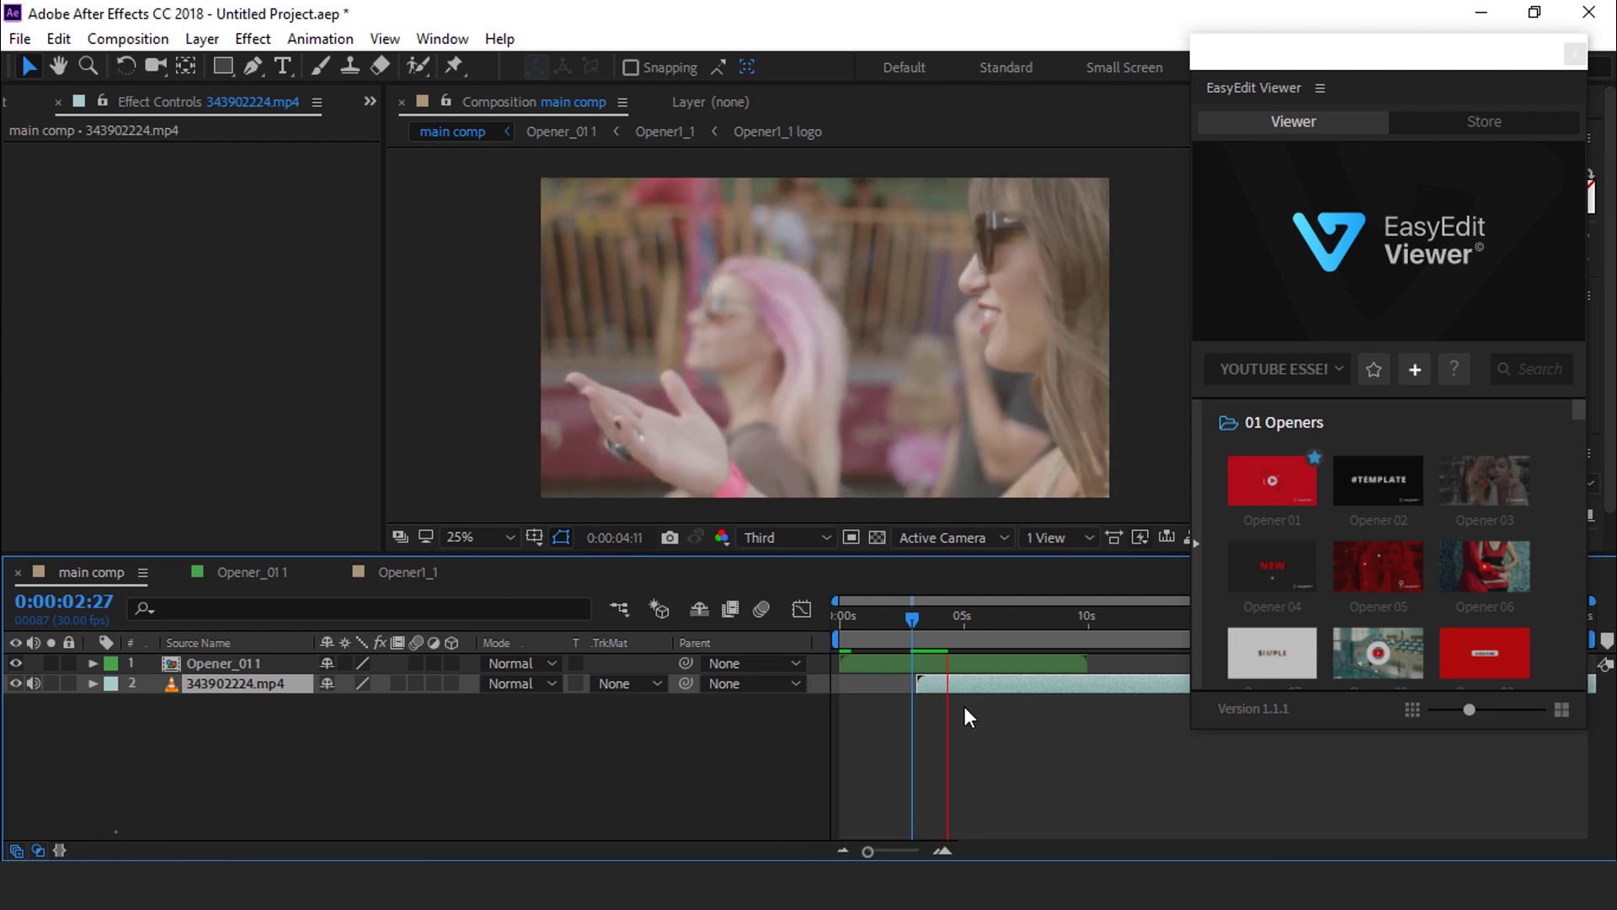
# Step: Park the playhead at 0:00:04:07 and deselect the footage layer
pyautogui.click(952, 618)
pyautogui.moveTo(961, 620); pyautogui.dragTo(945, 621)
pyautogui.click(661, 752)
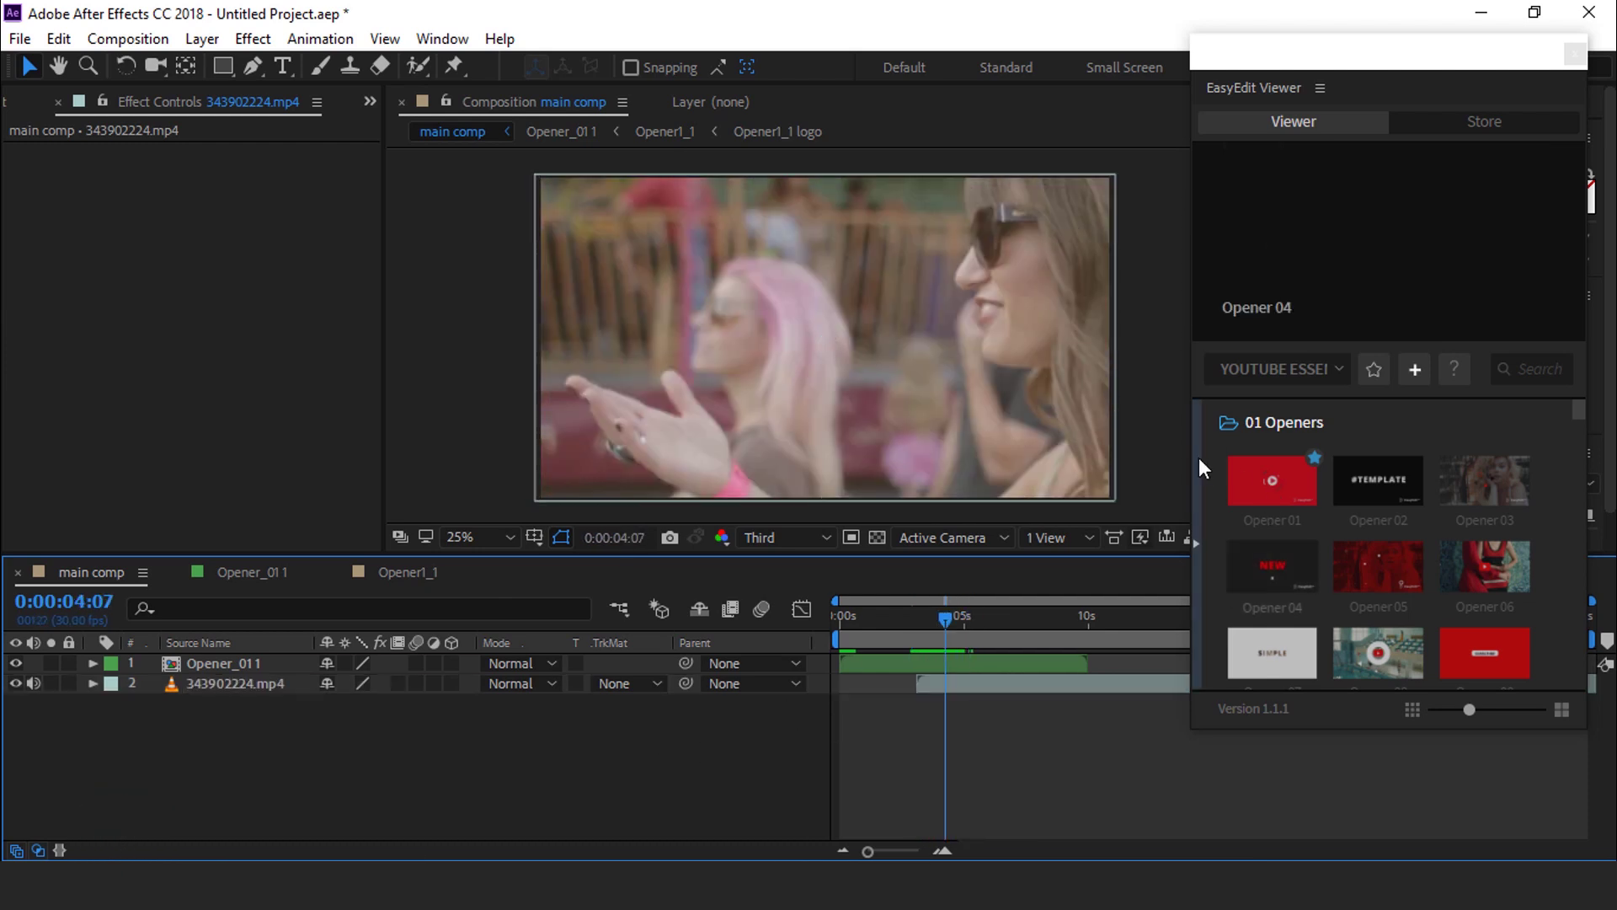
# Step: Import the Lower Thirds 03 template from the EasyEdit 03 Lower Thirds folder
pyautogui.click(1197, 543)
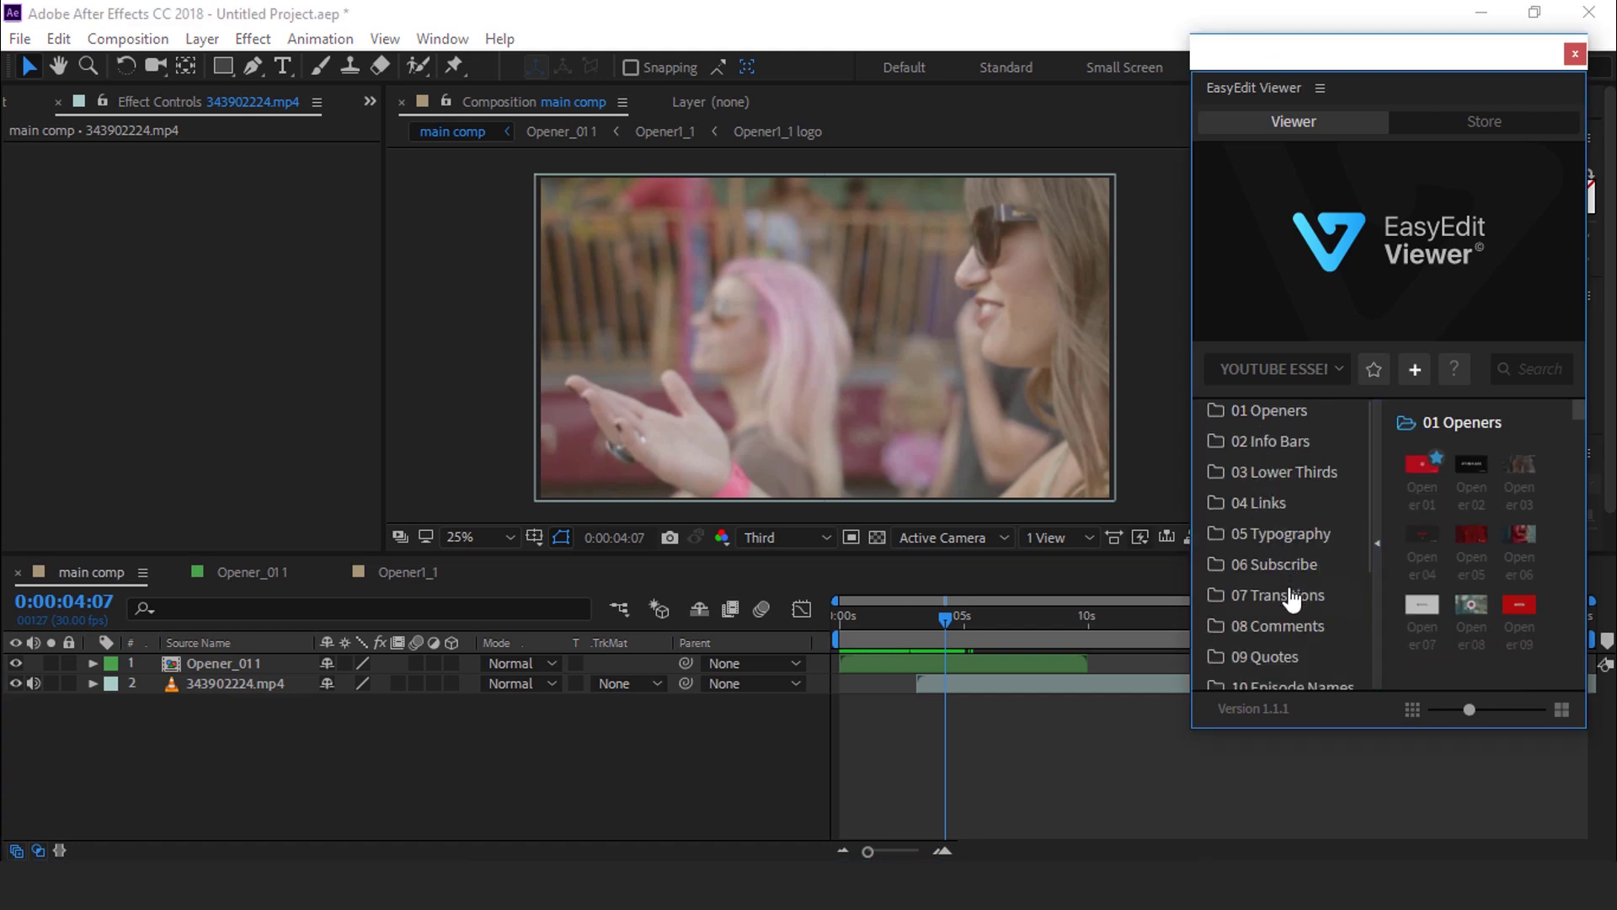
pyautogui.scroll(-5, 1289, 604)
pyautogui.scroll(6, 1306, 590)
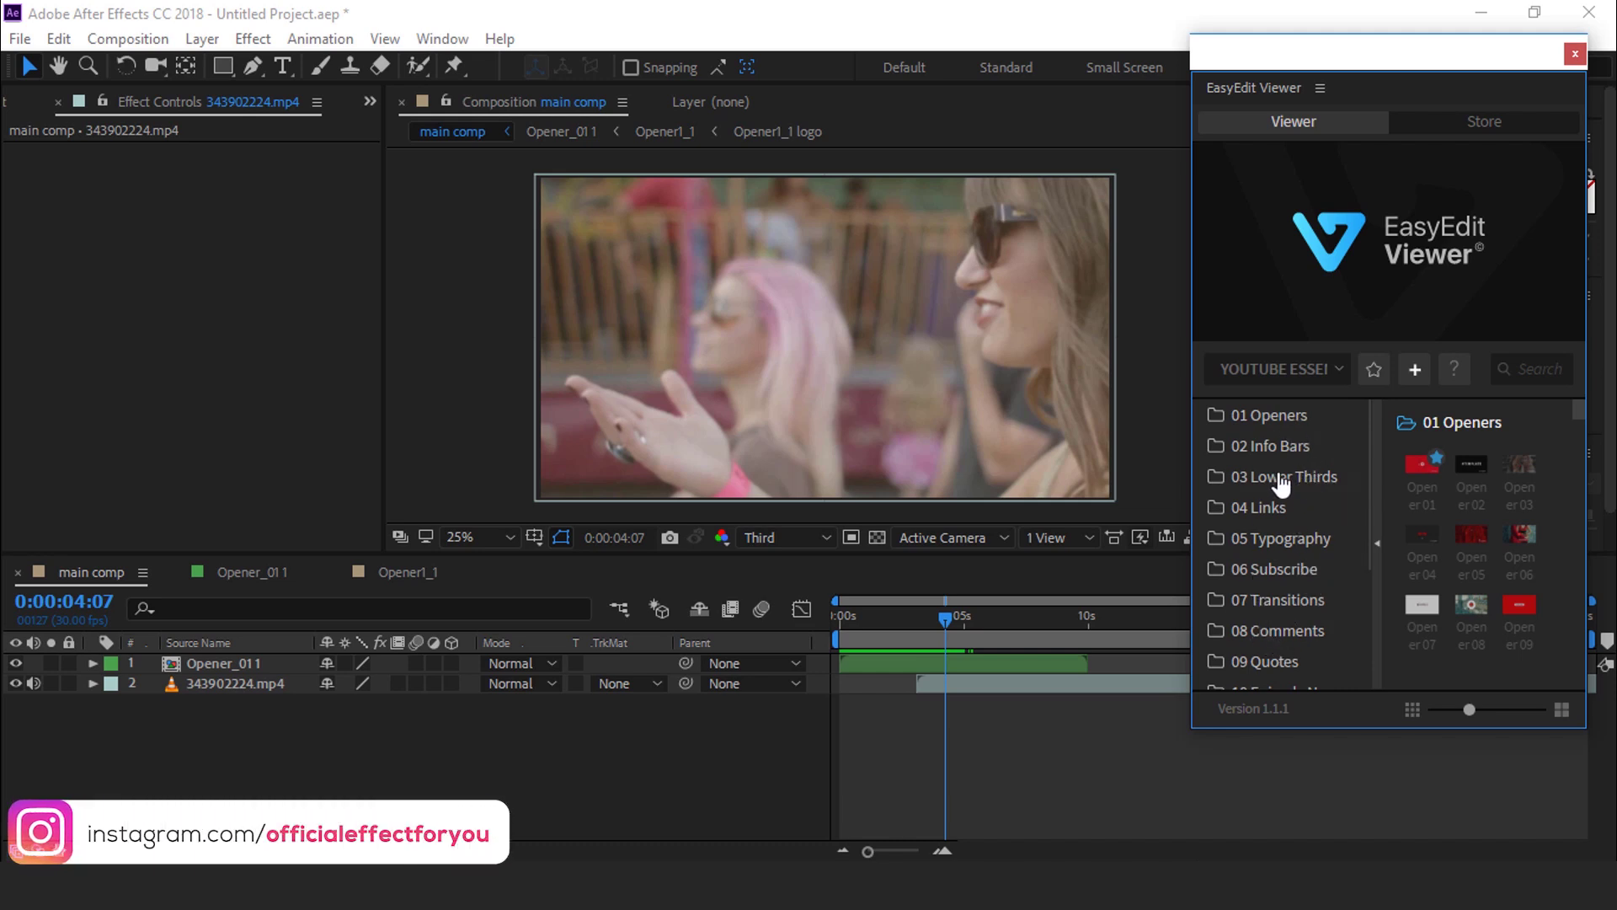
pyautogui.click(1320, 480)
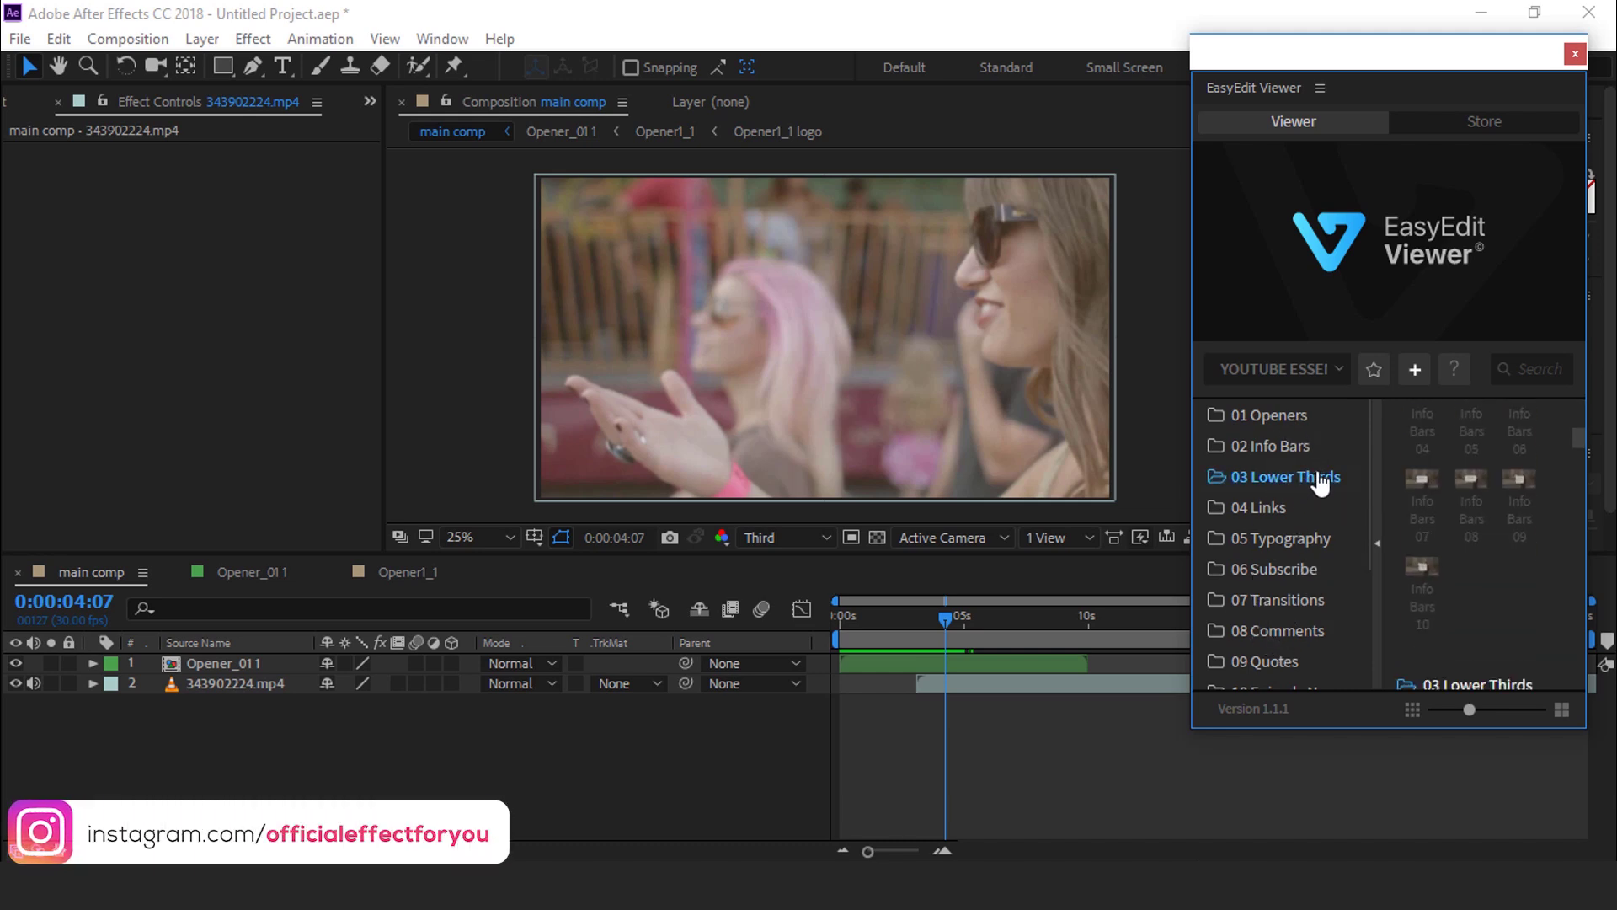
pyautogui.click(1379, 556)
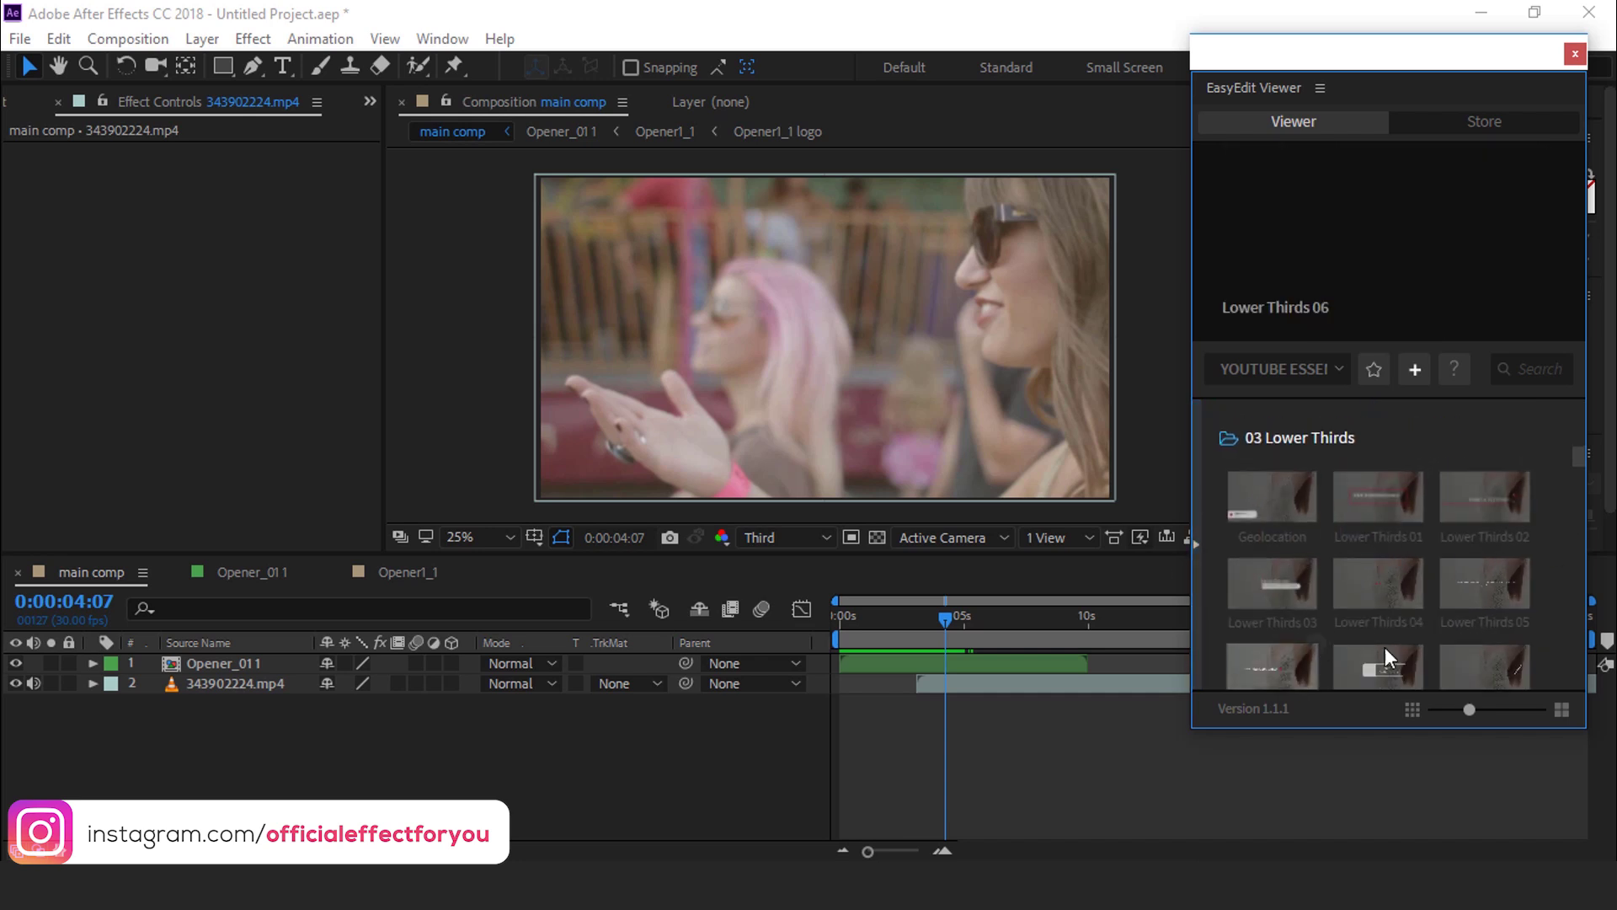
pyautogui.moveTo(1255, 578)
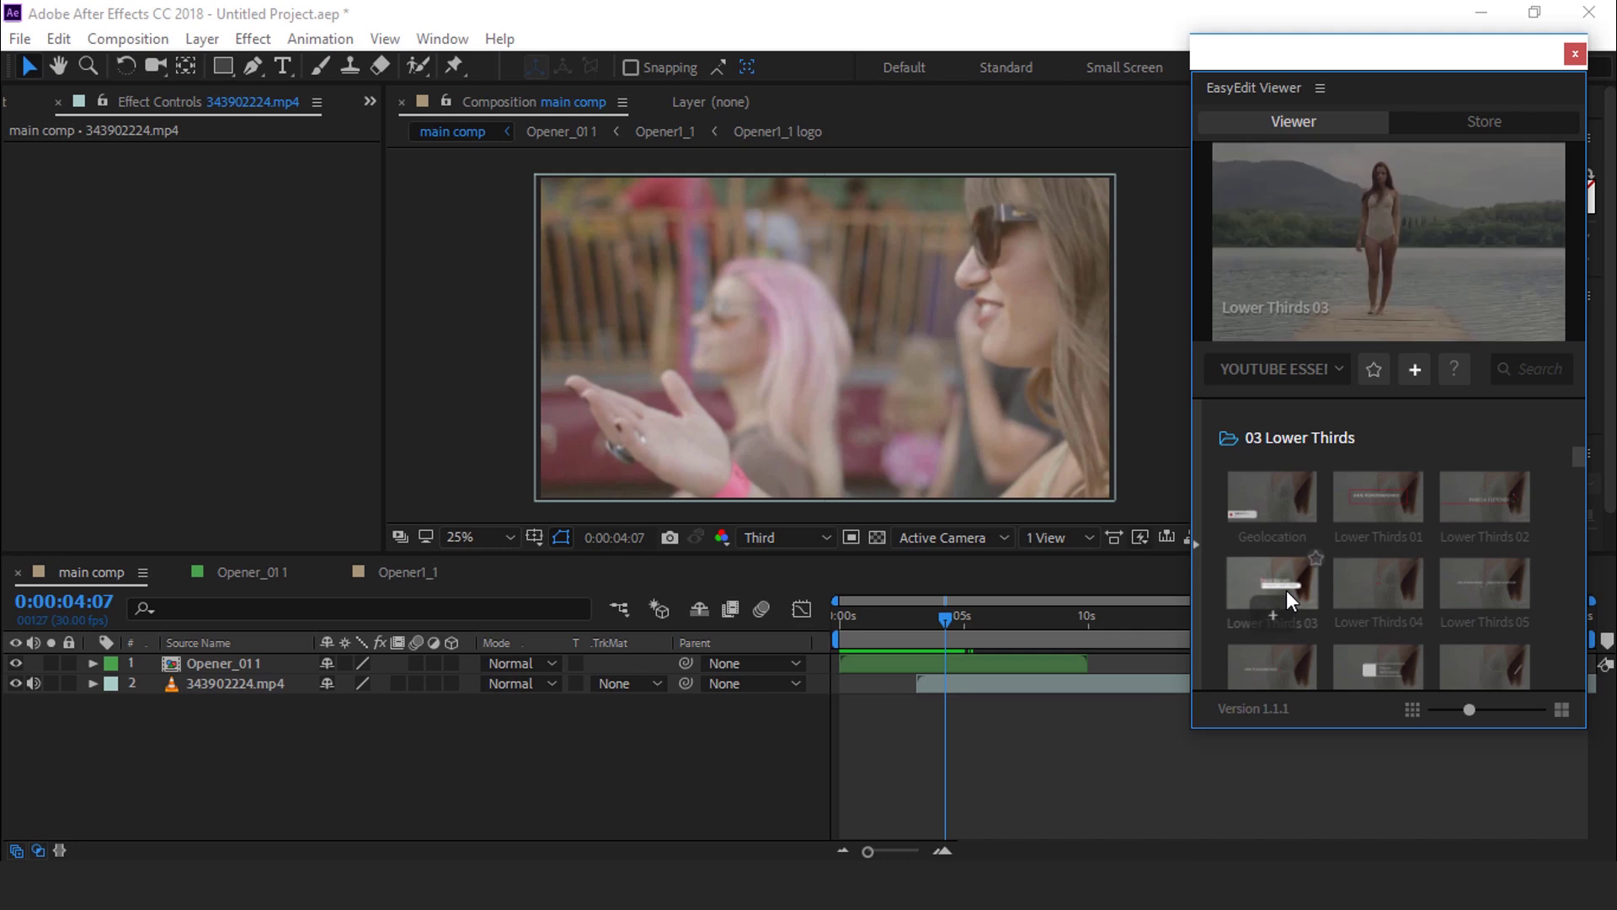
pyautogui.click(1291, 621)
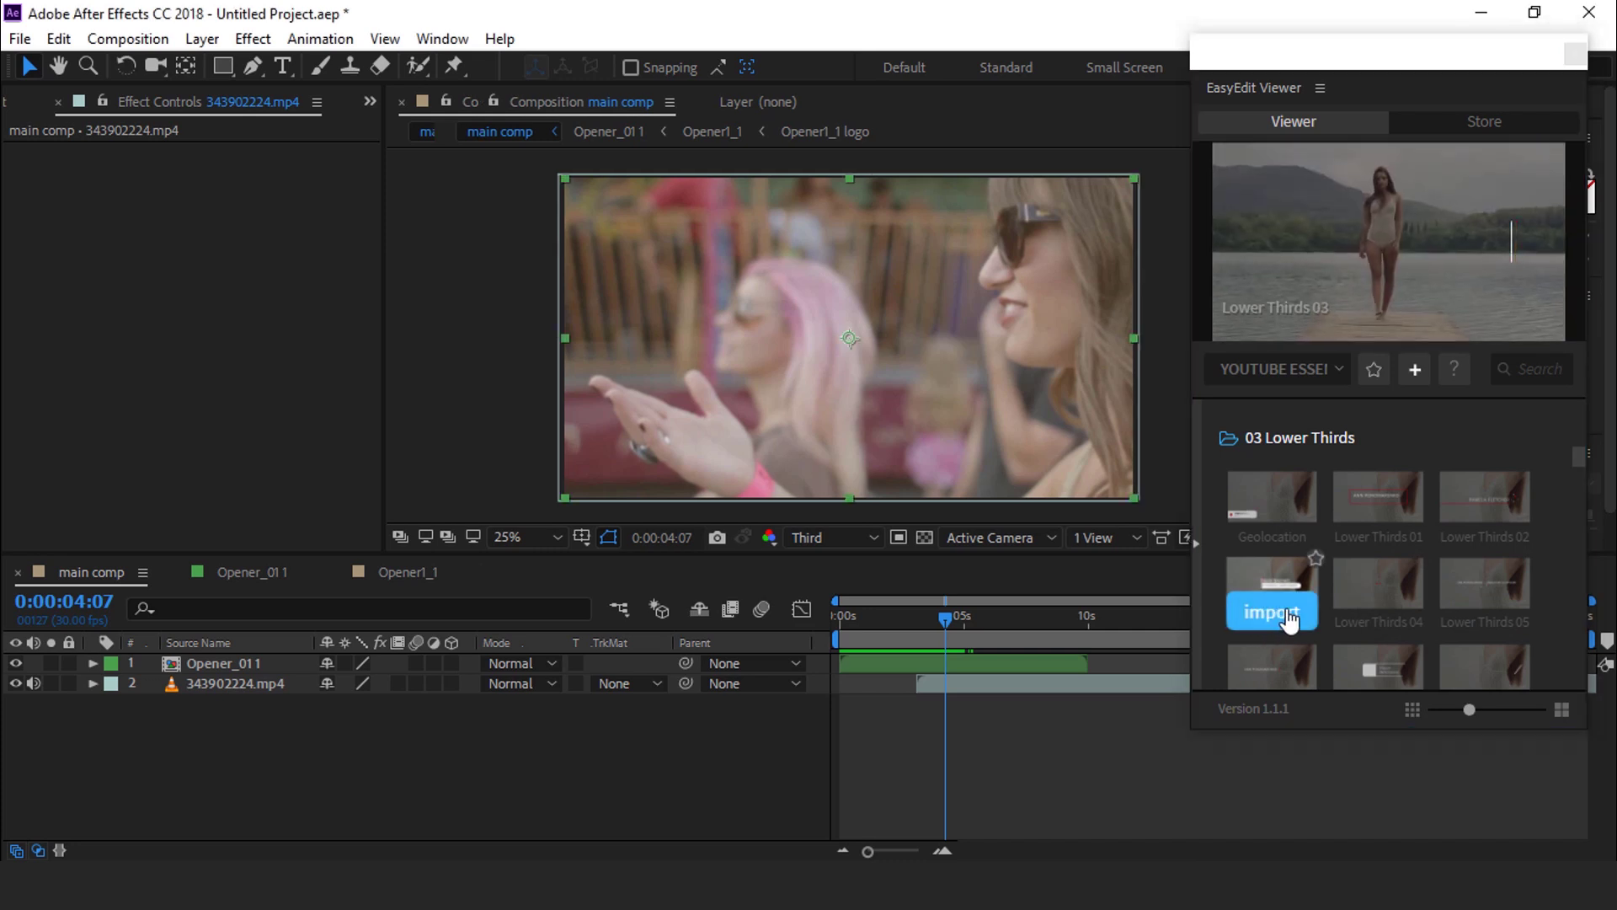
# Step: At 0:00:05:03, scale the Lower_thirds_03 1 layer down to 64%
pyautogui.moveTo(1030, 618); pyautogui.dragTo(1044, 620)
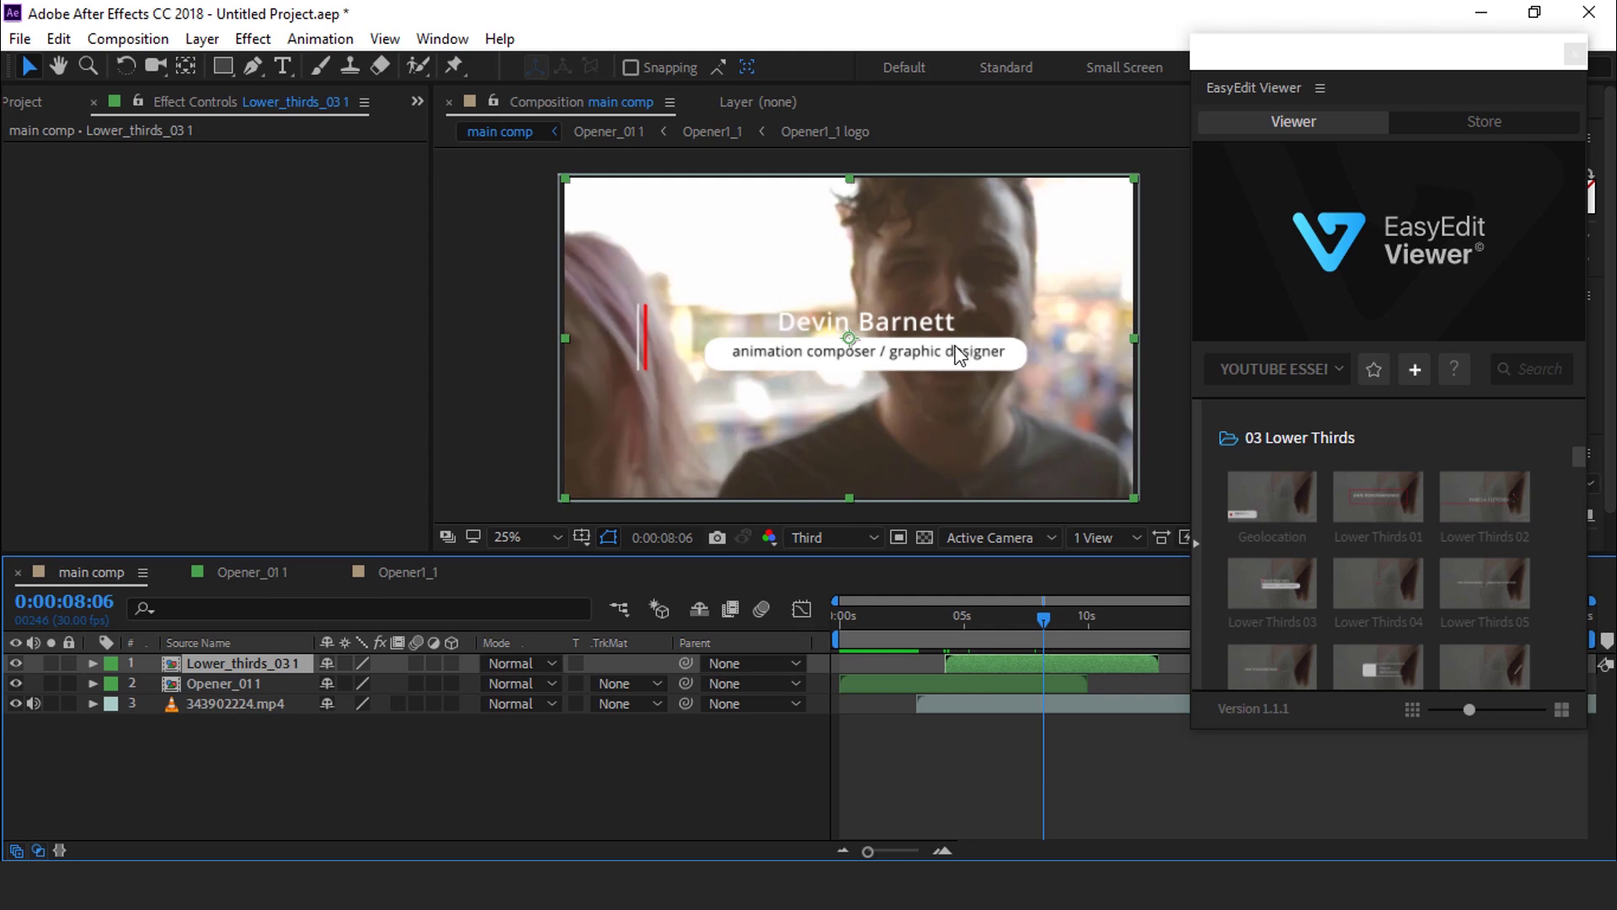
pyautogui.moveTo(1037, 626); pyautogui.dragTo(932, 632)
pyautogui.click(966, 612)
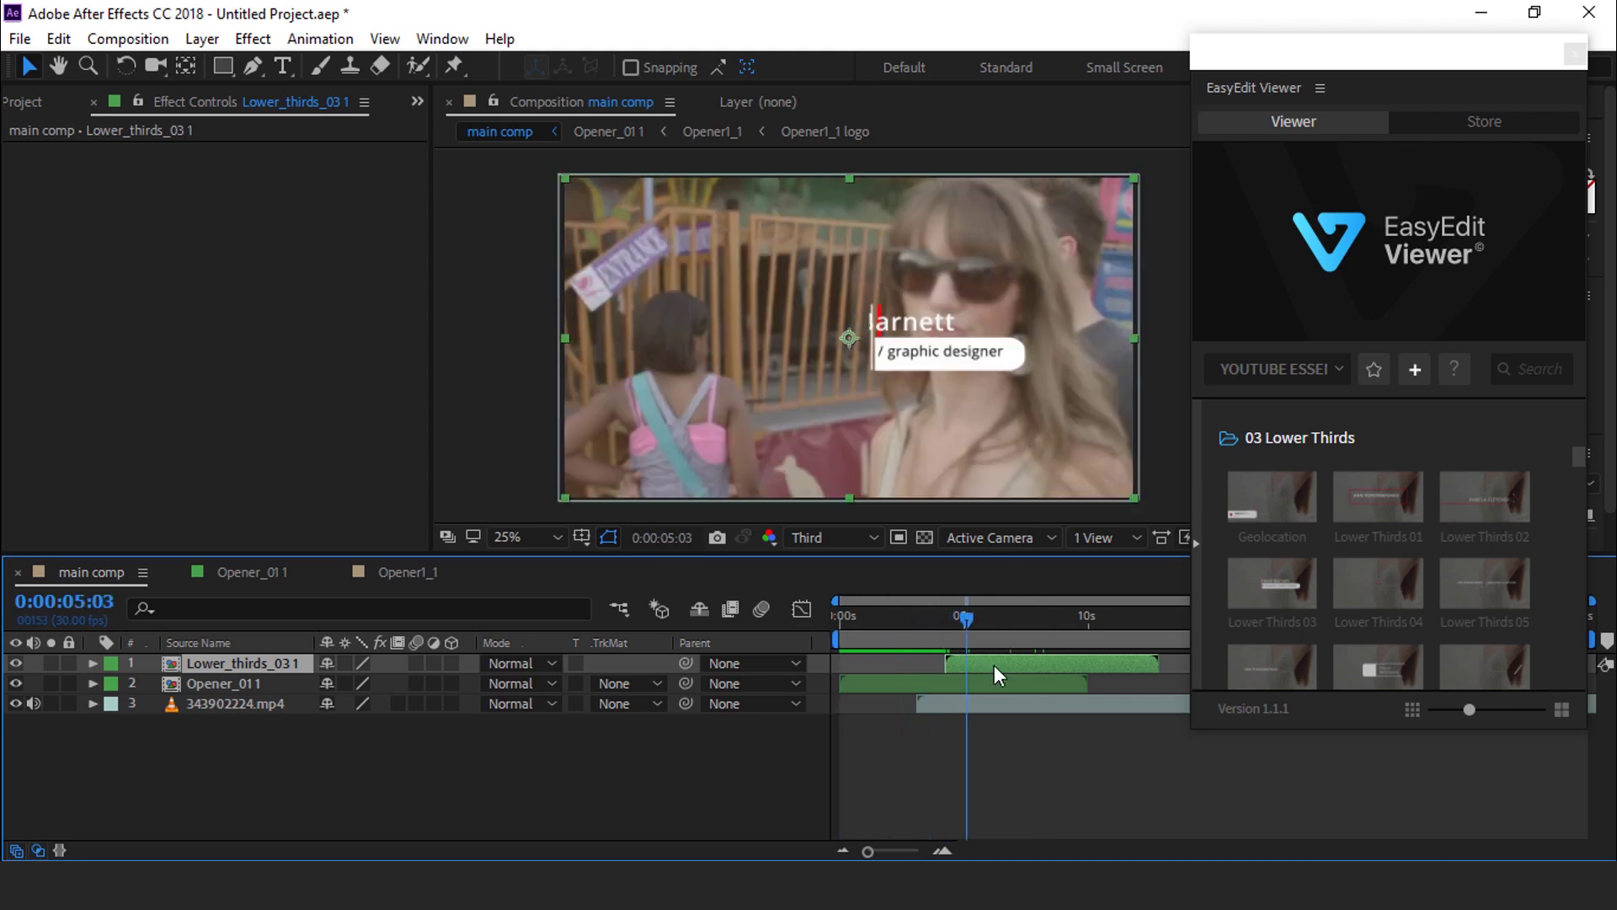
pyautogui.press('s')
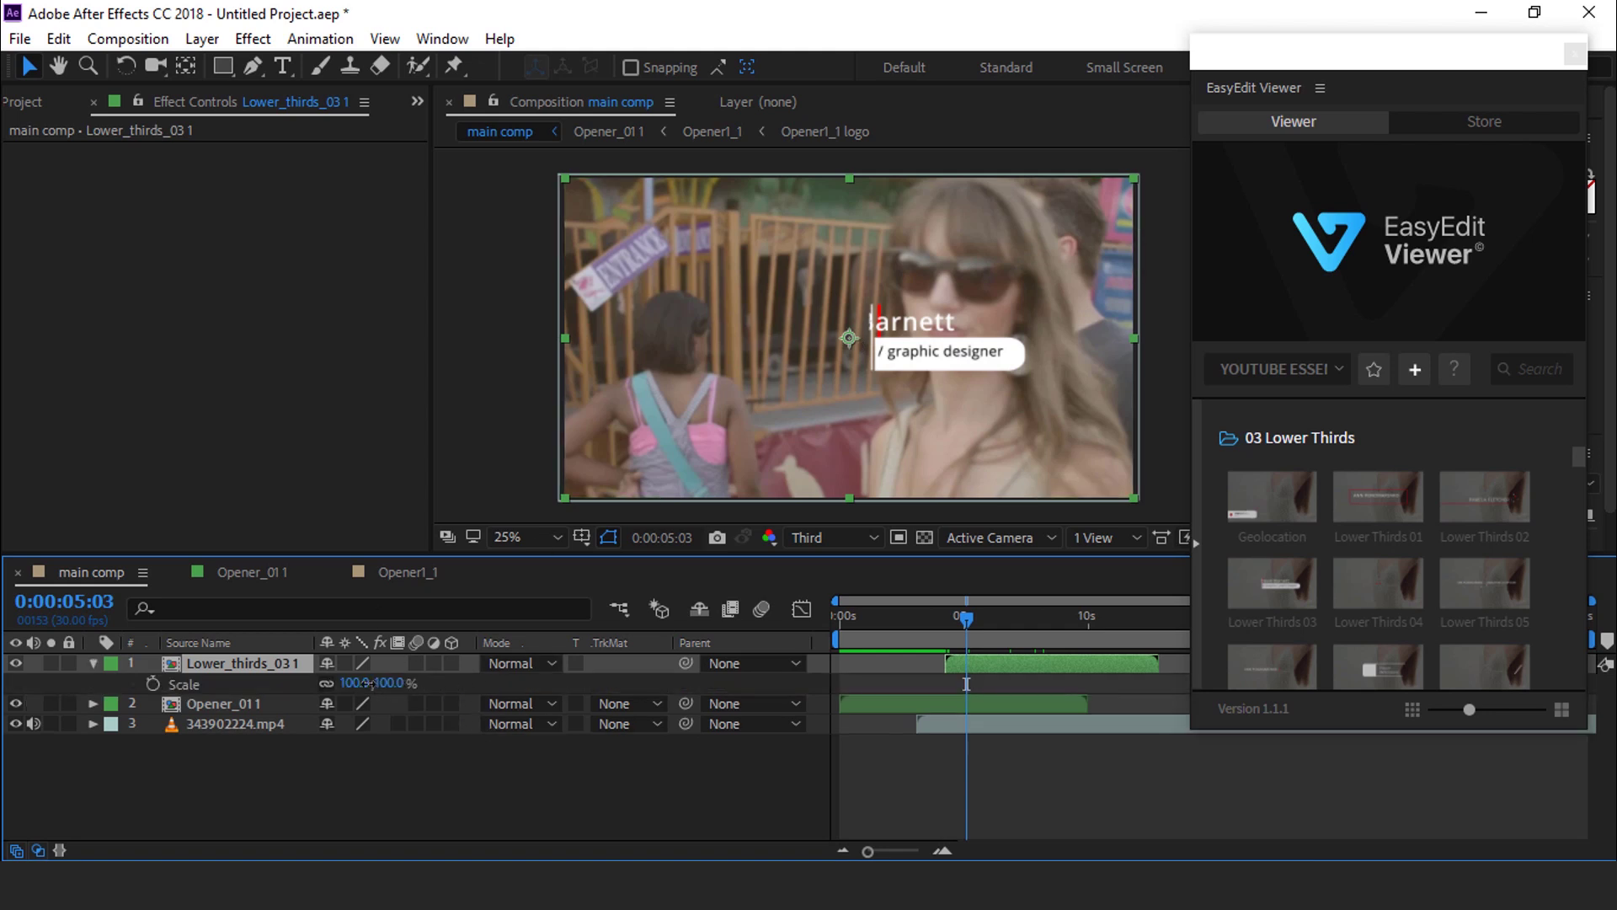
pyautogui.moveTo(372, 683); pyautogui.dragTo(342, 685)
# Step: Place the lower third at the lower-left of the frame and preview the comp
pyautogui.moveTo(849, 350); pyautogui.dragTo(654, 452)
pyautogui.moveTo(970, 615); pyautogui.dragTo(1057, 622)
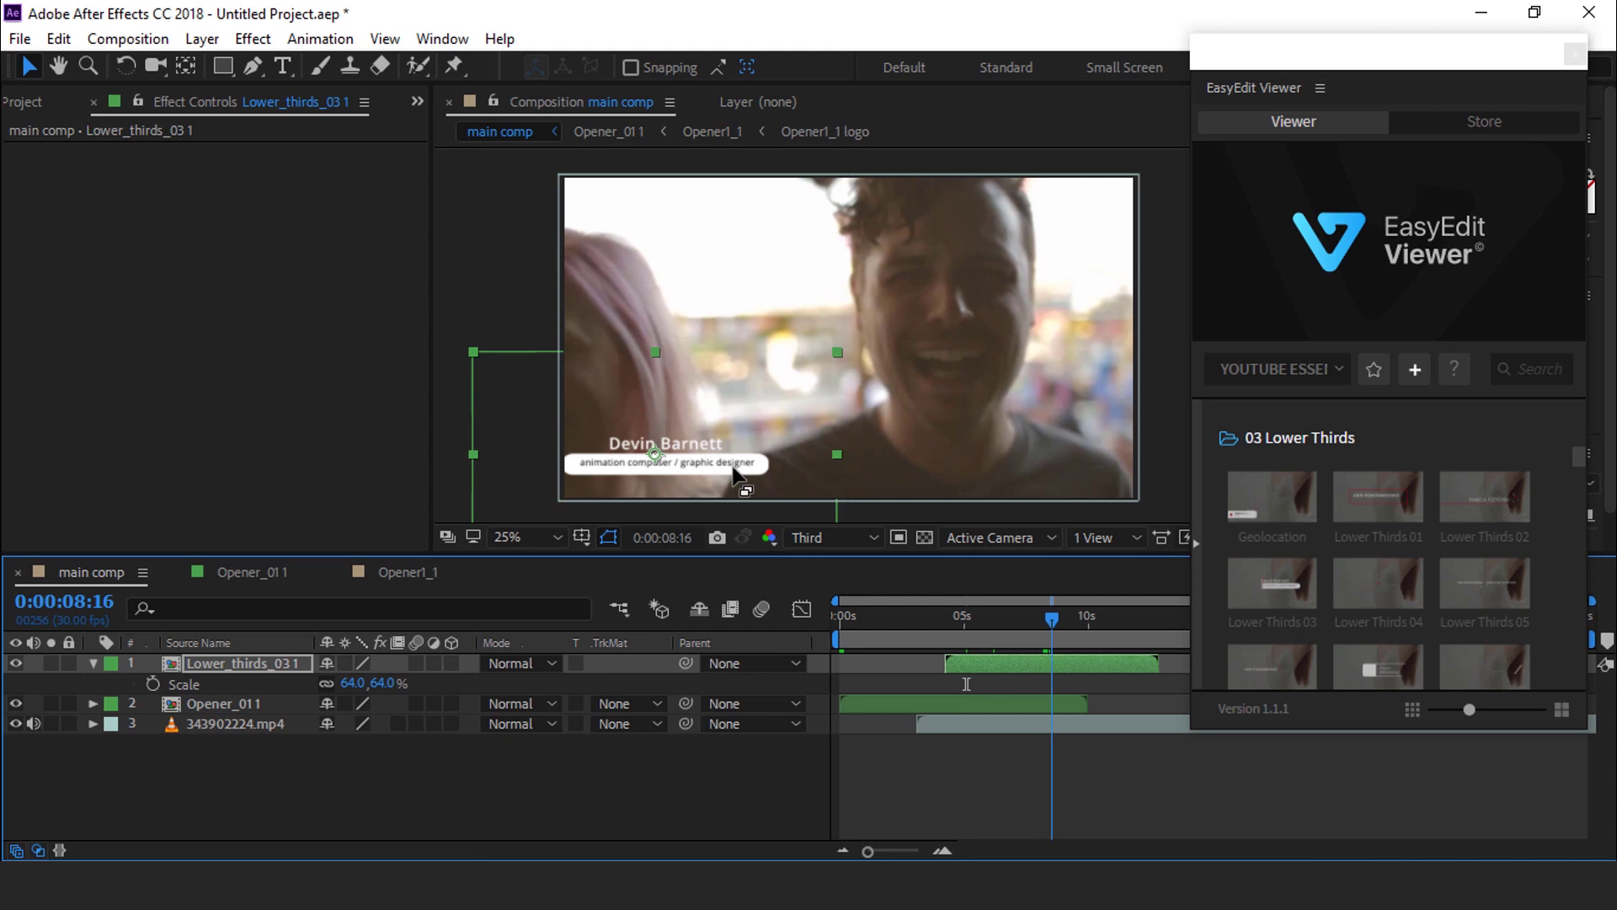
pyautogui.moveTo(659, 461); pyautogui.dragTo(682, 457)
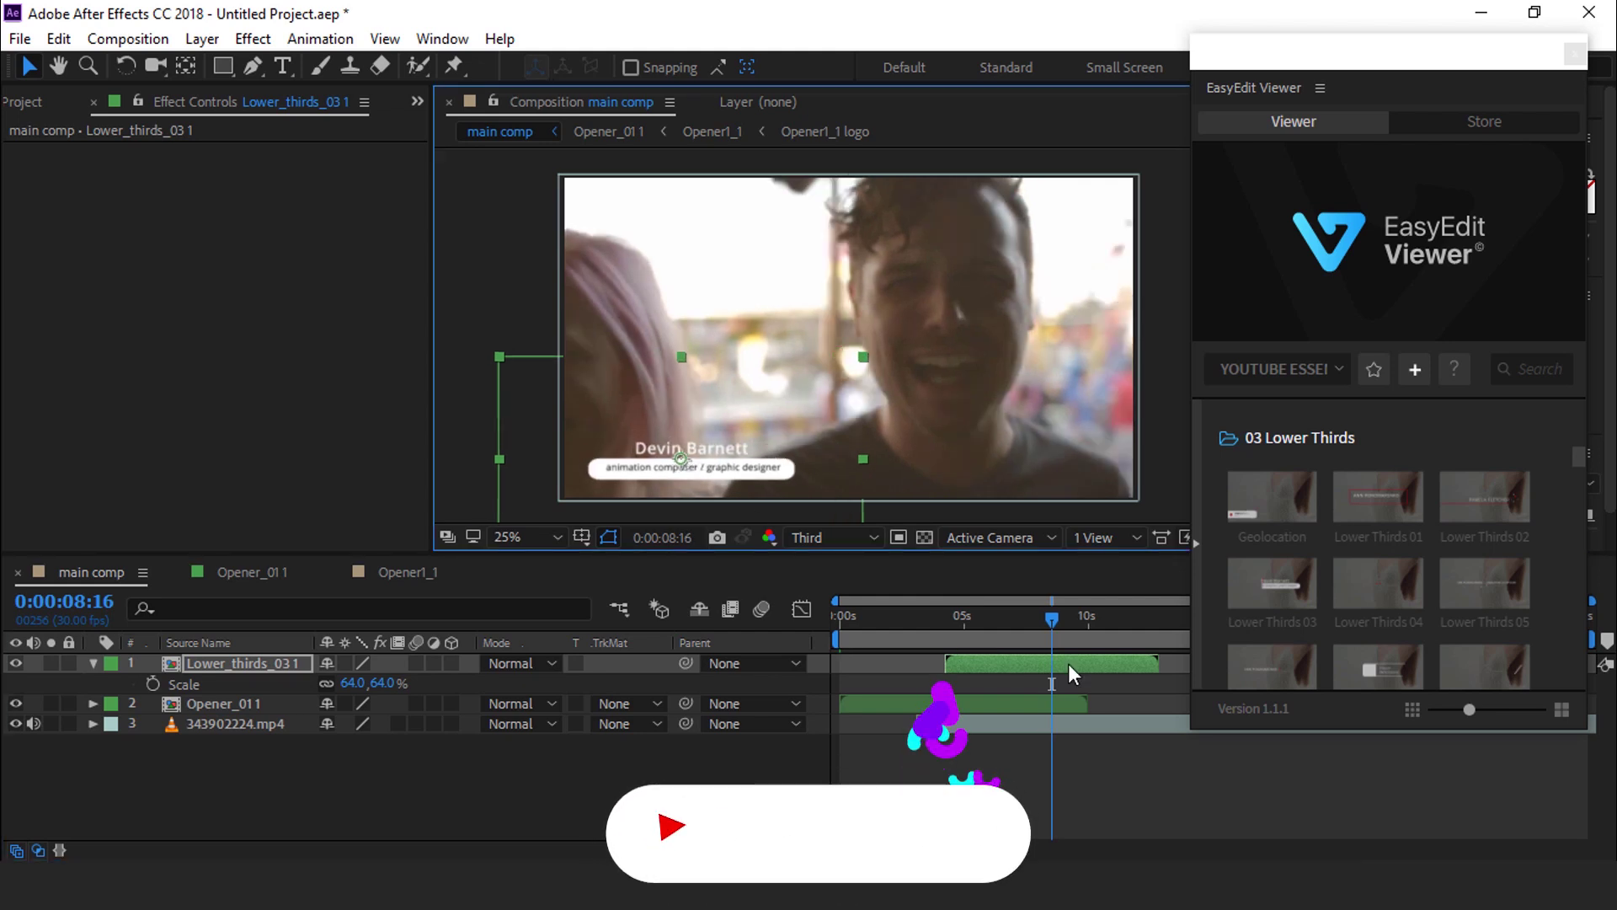
pyautogui.moveTo(1099, 618); pyautogui.dragTo(973, 619)
pyautogui.press('space')
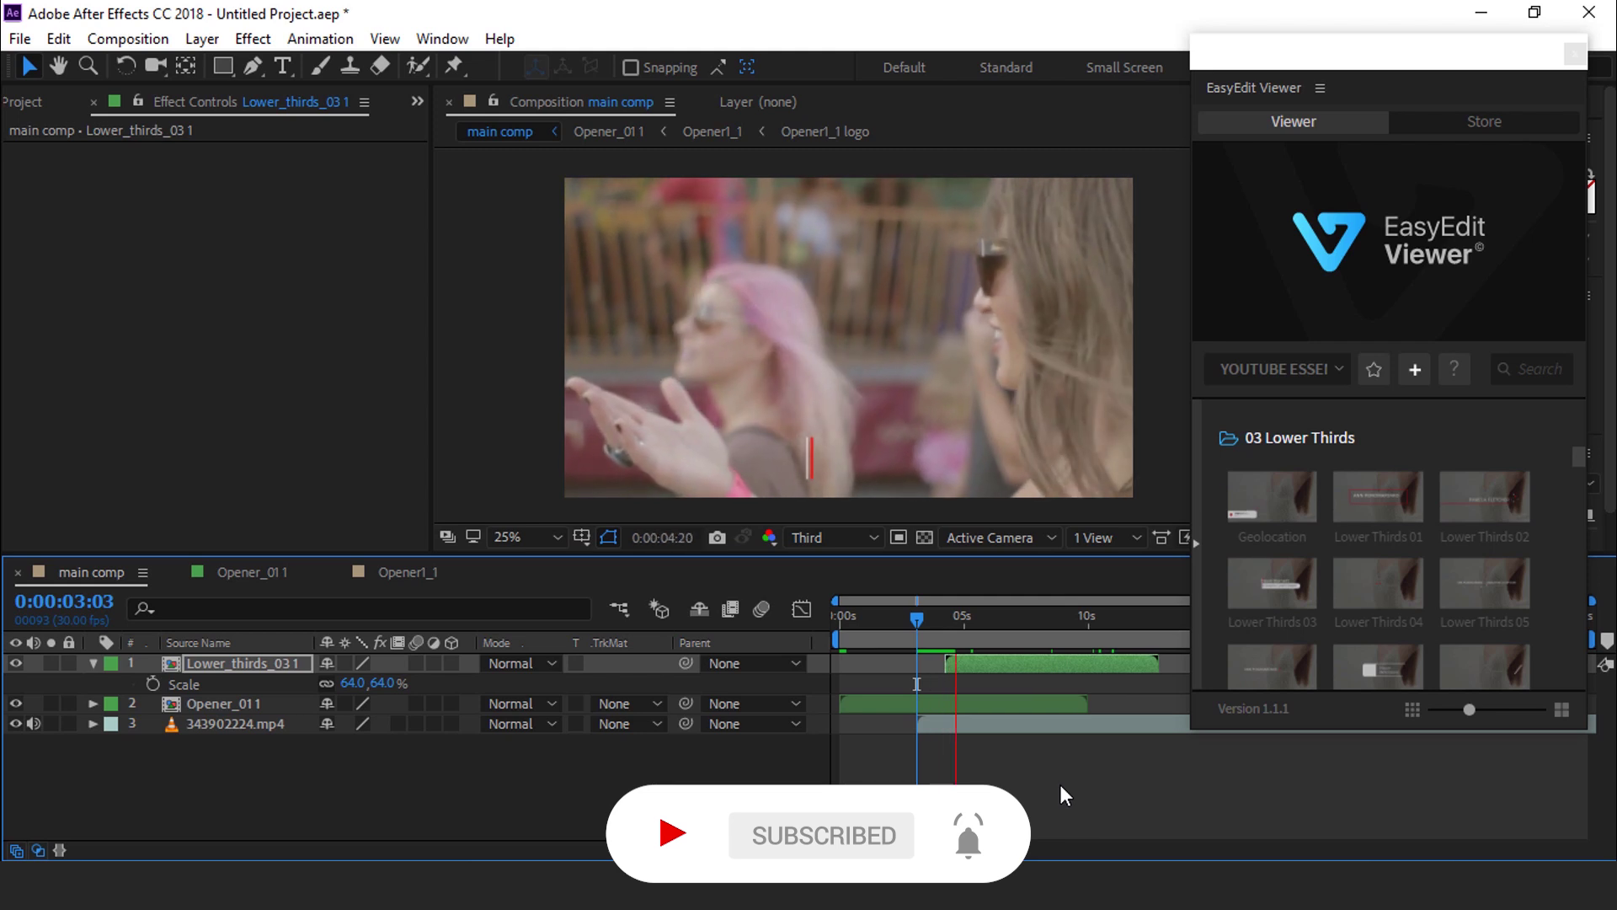
pyautogui.click(998, 616)
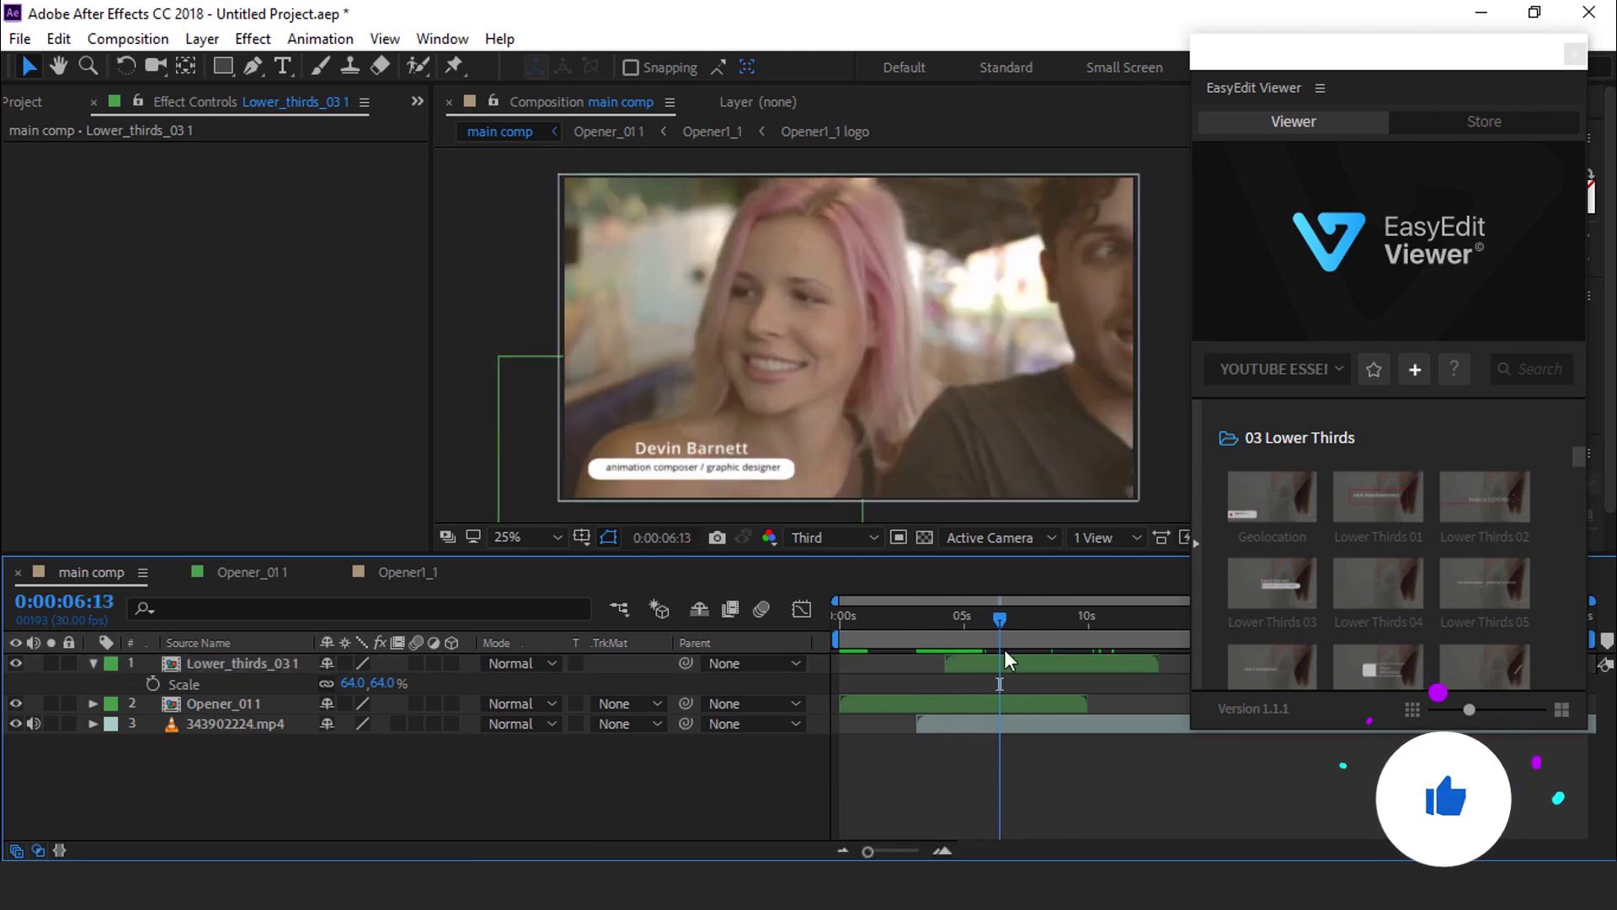
# Step: Open the lower third's precomp and its nested Lower_third_3 comp
pyautogui.doubleClick(1016, 659)
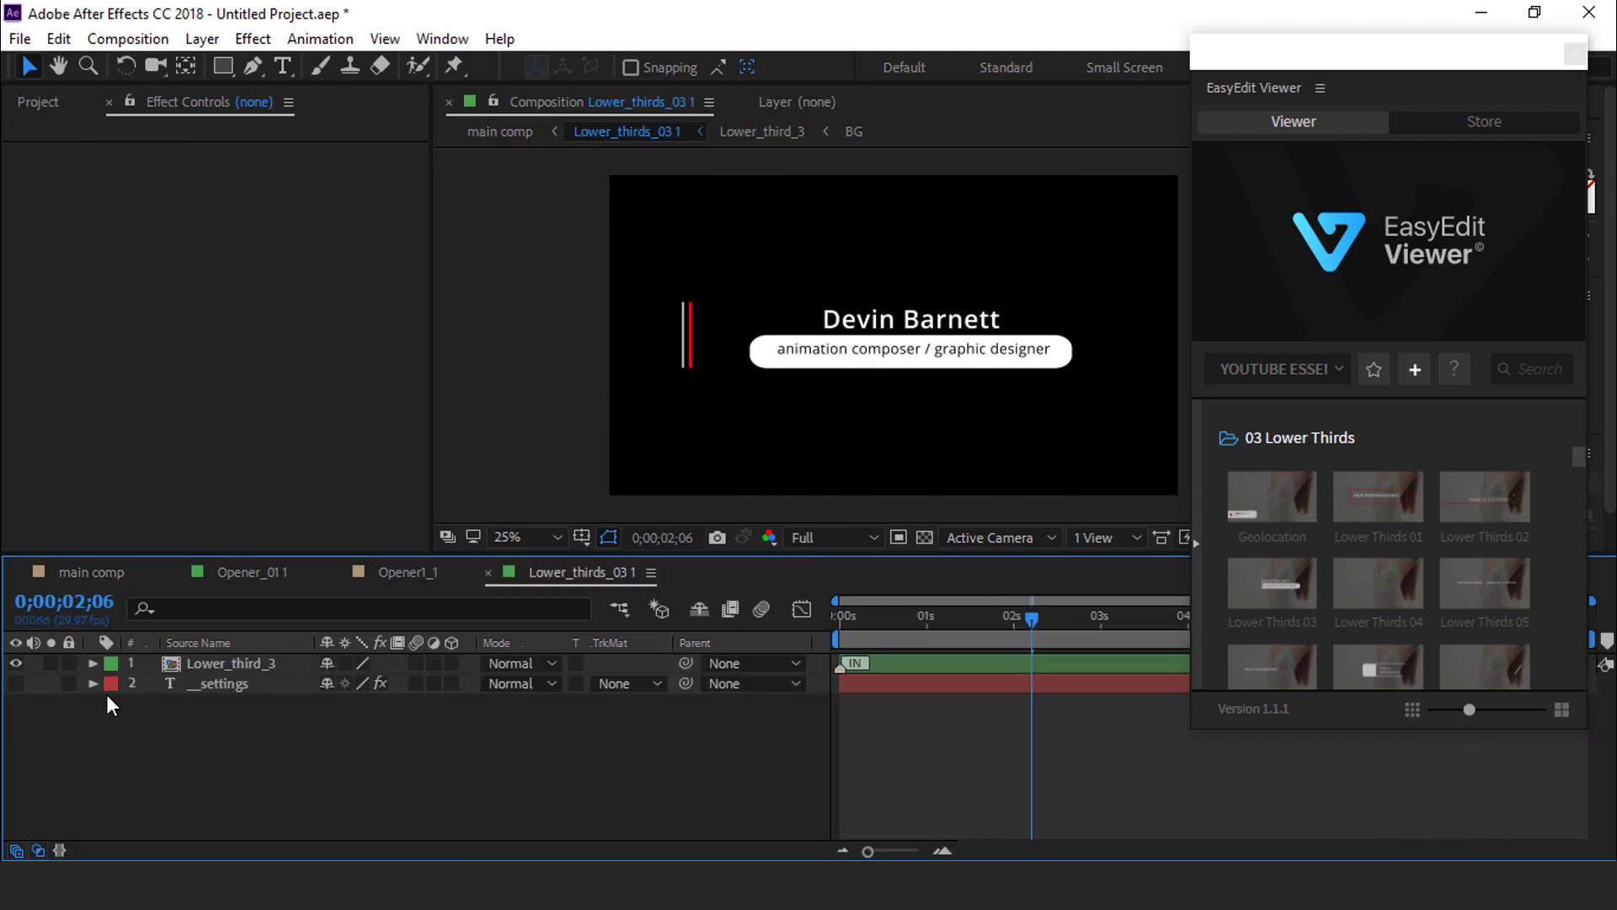
pyautogui.click(225, 662)
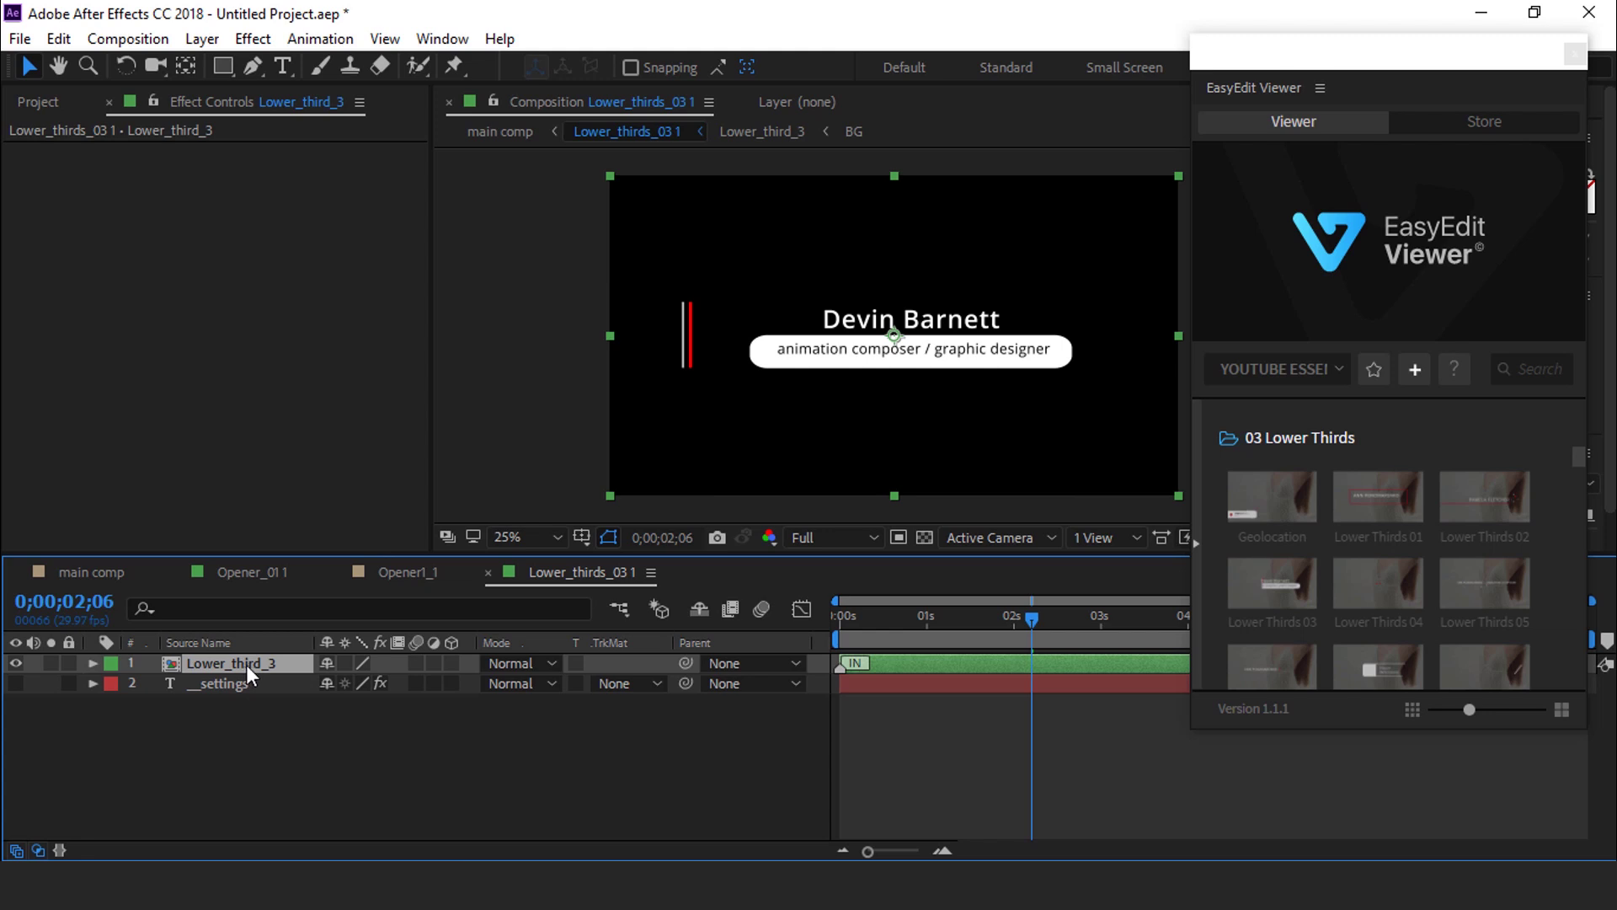
pyautogui.doubleClick(250, 664)
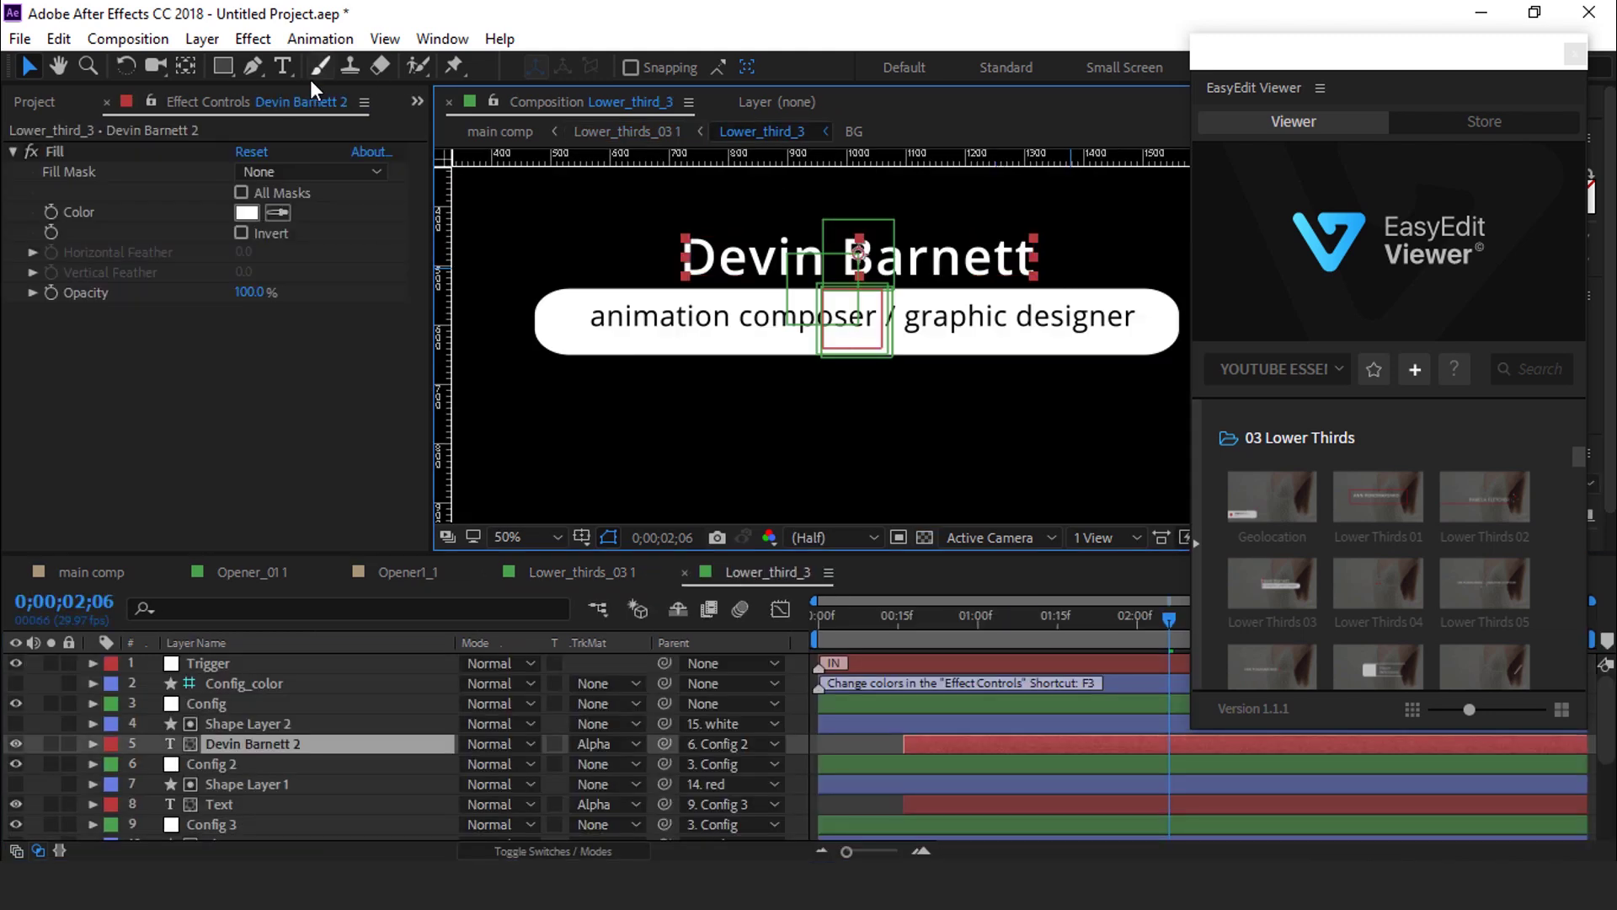
# Step: Replace the name headline with 'Effect For You' and go back to the main comp
pyautogui.click(286, 65)
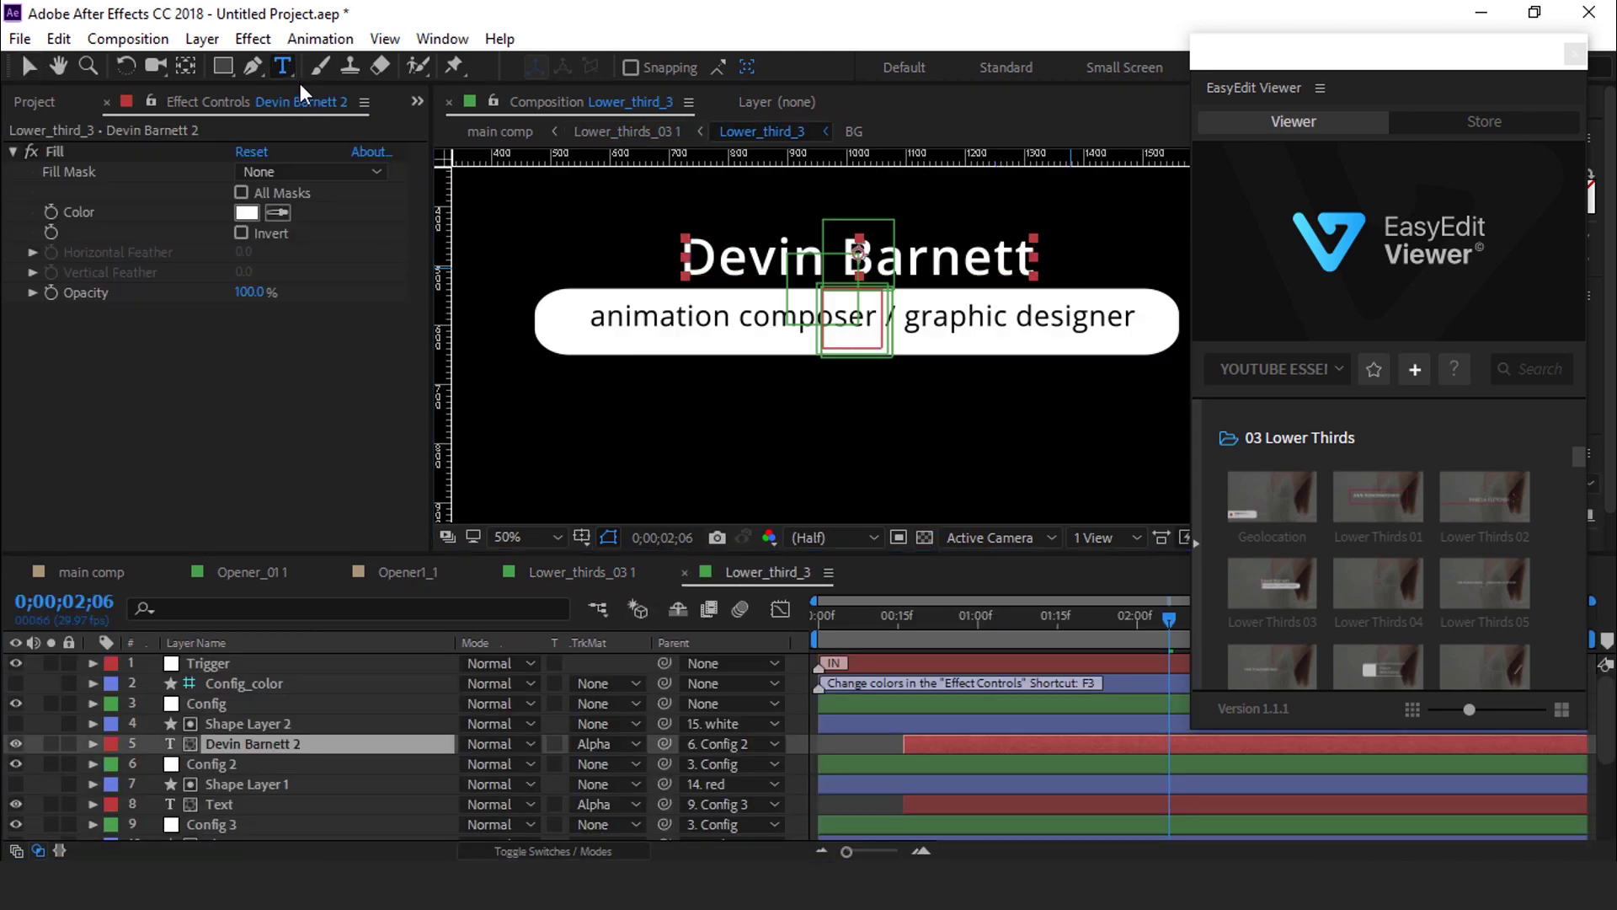
pyautogui.click(859, 252)
pyautogui.hotkey('ctrl', 'a')
pyautogui.write('E')
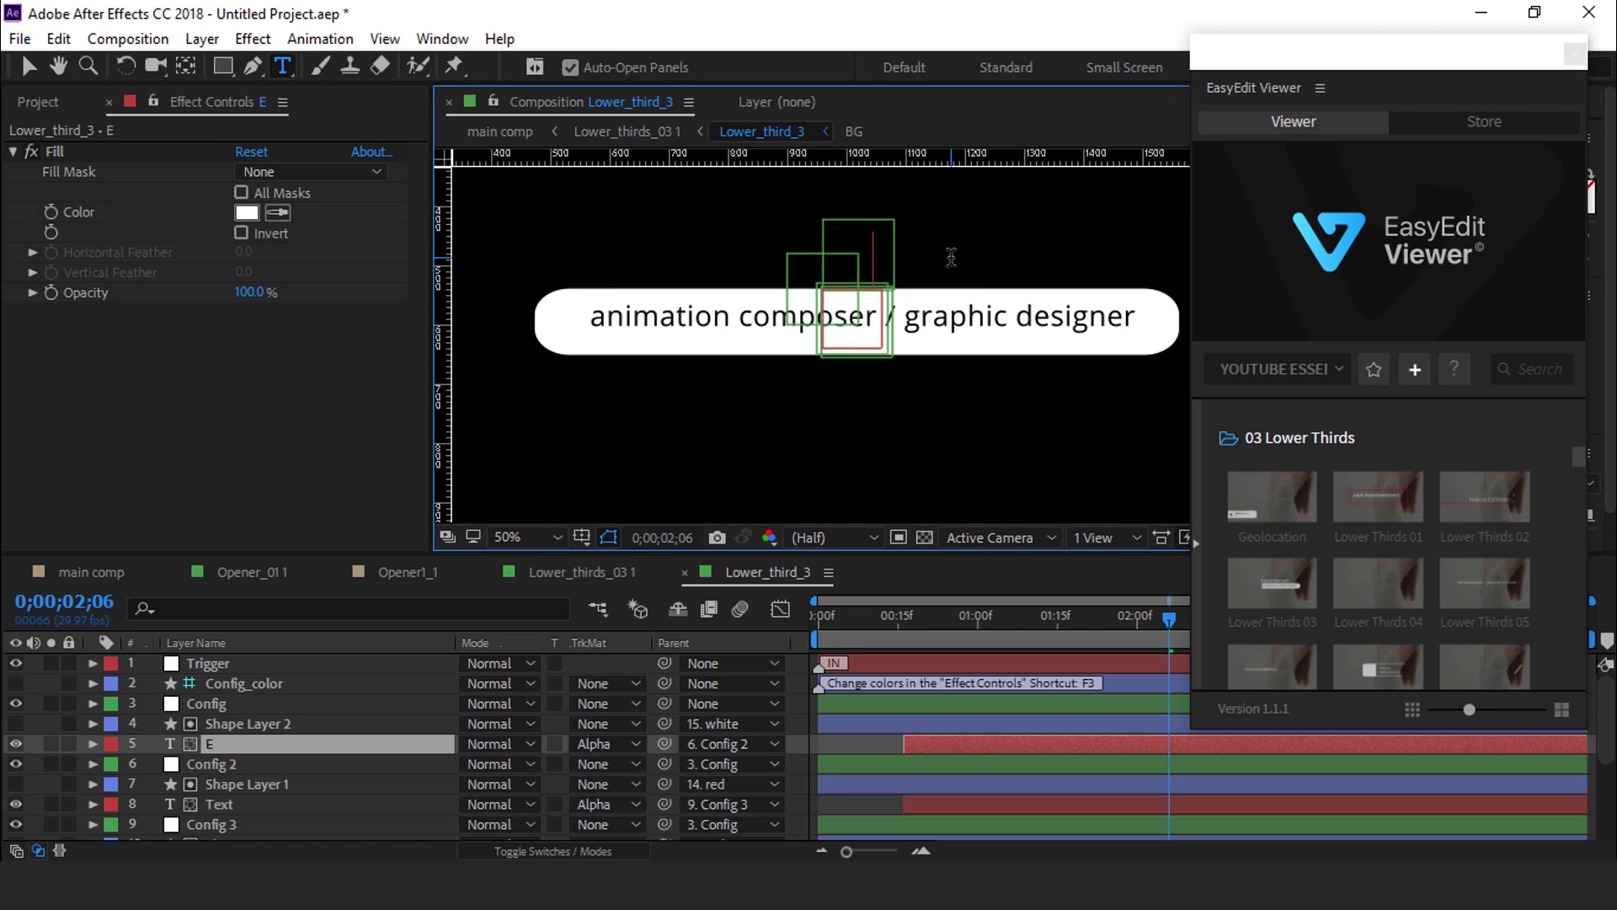
pyautogui.write('ffect For You')
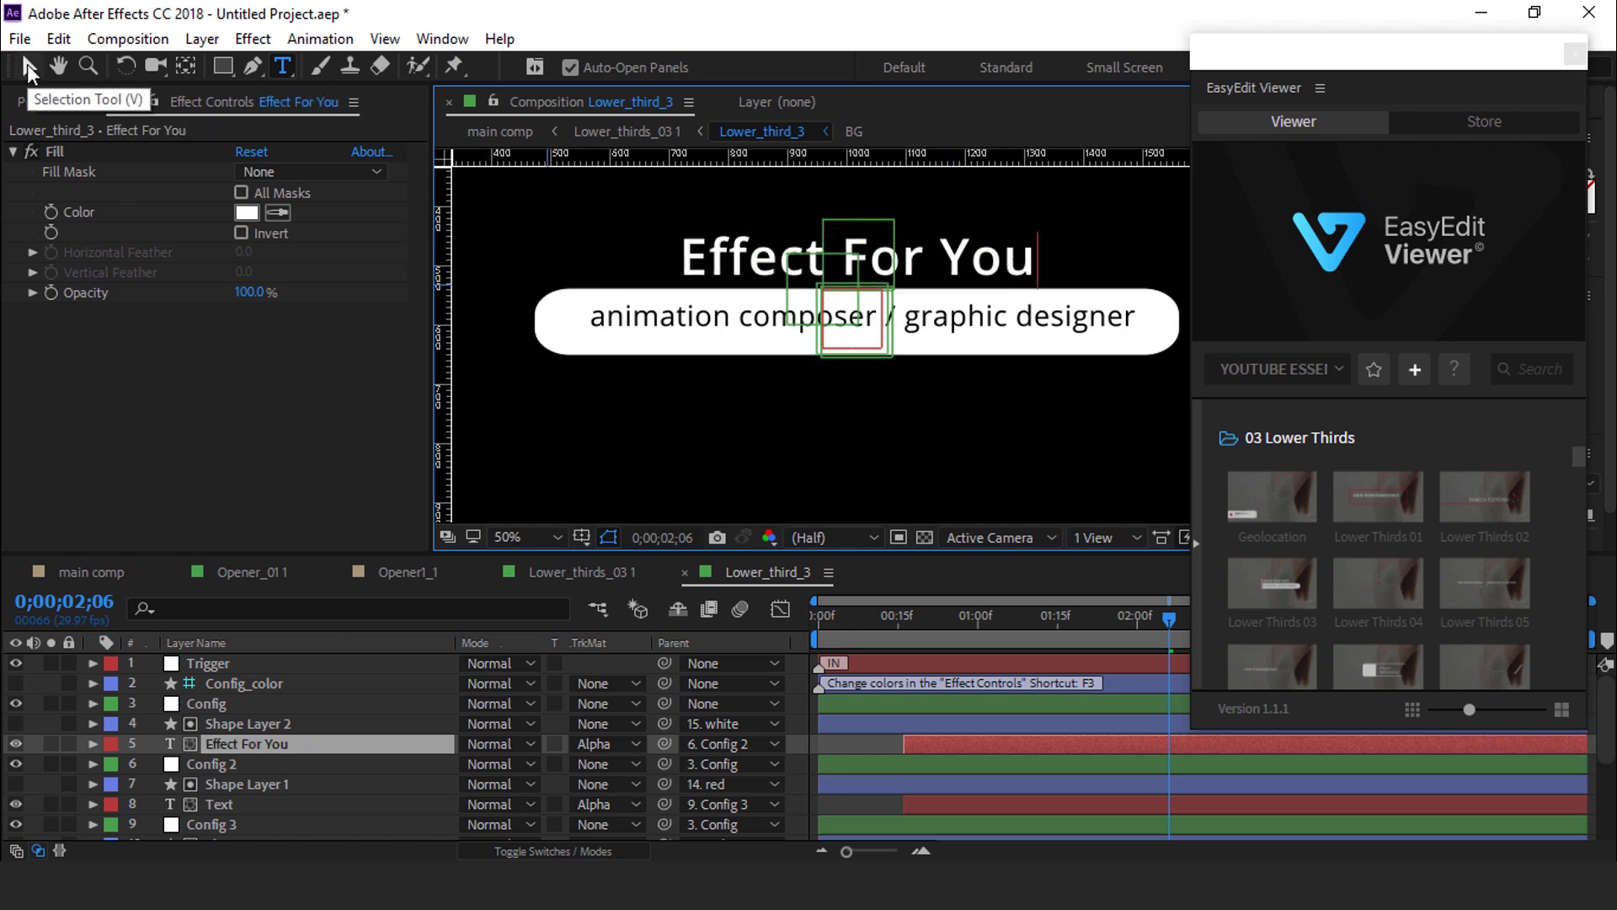
pyautogui.click(28, 67)
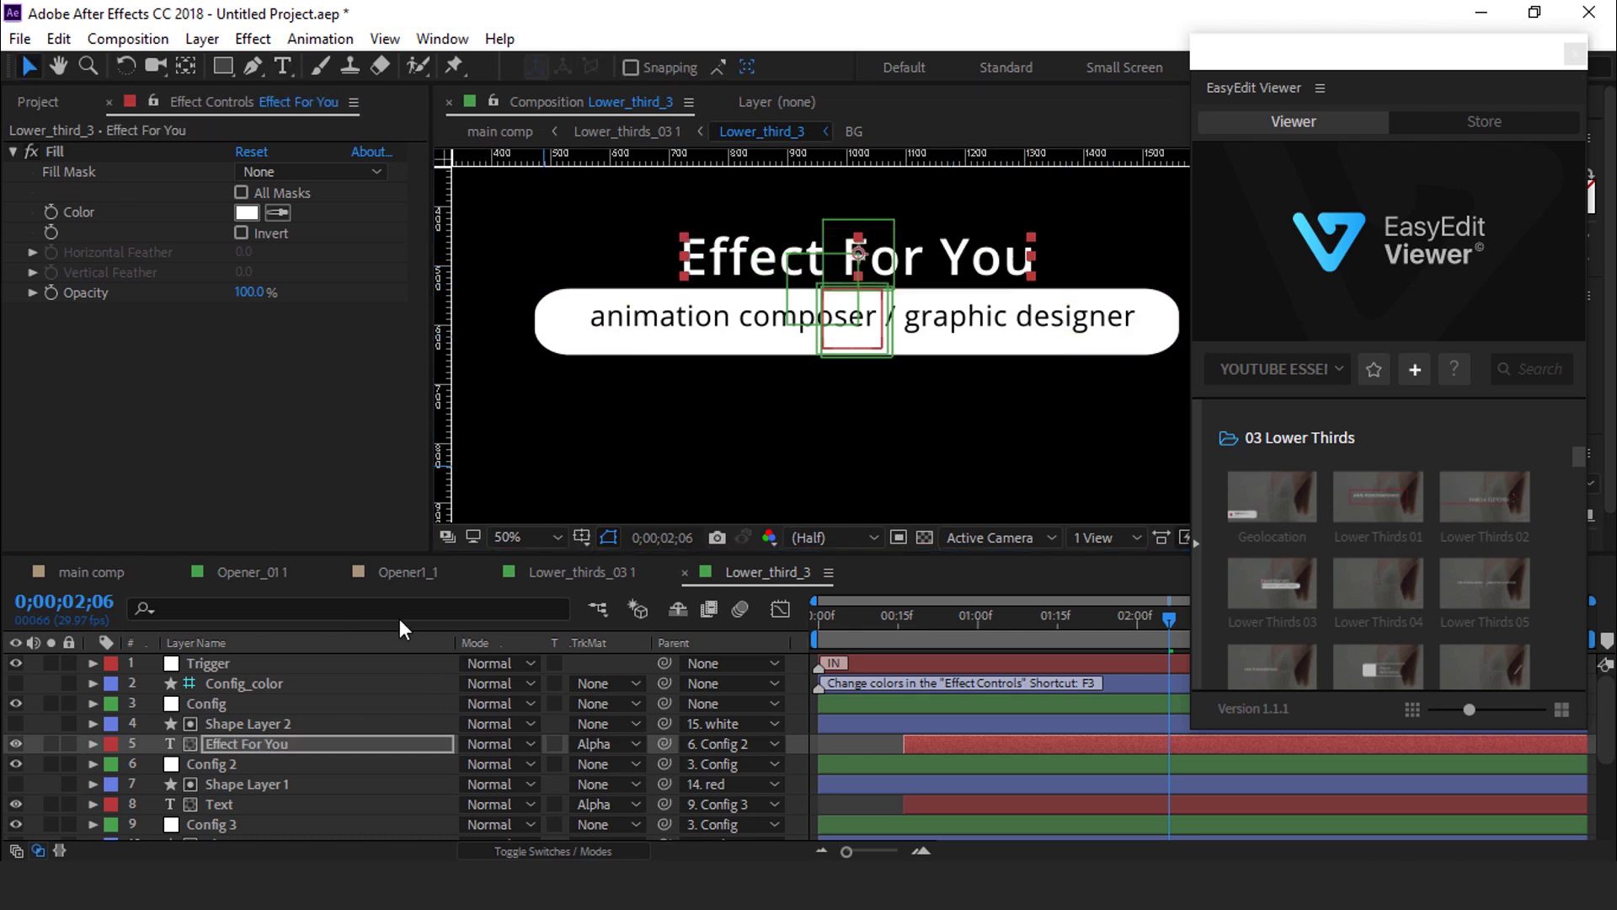
pyautogui.click(84, 576)
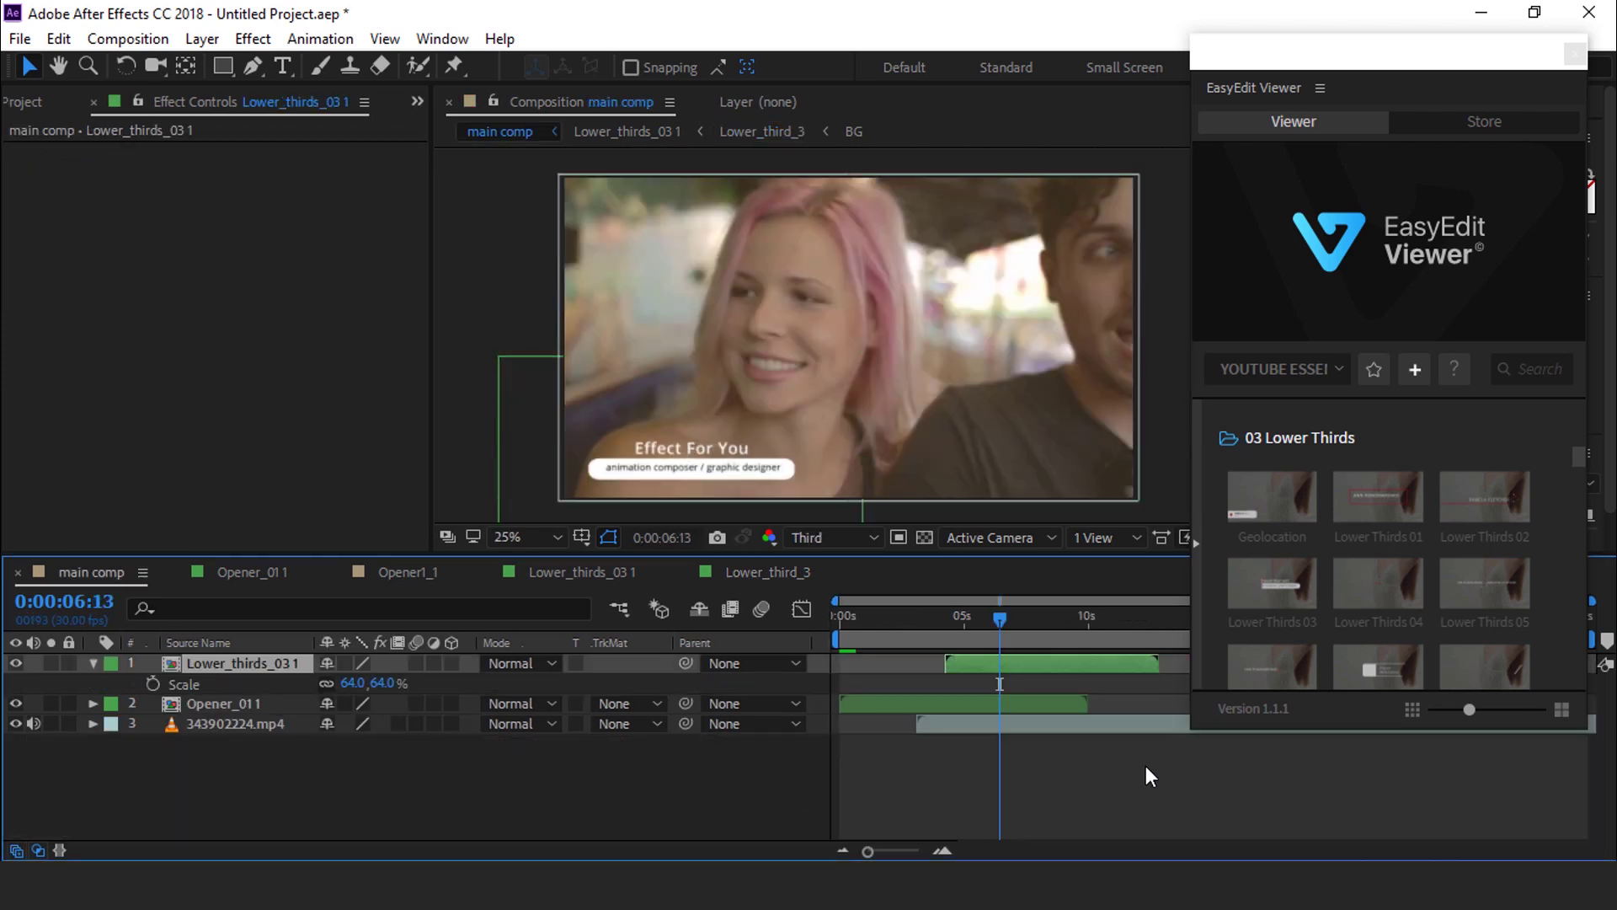
pyautogui.press('s')
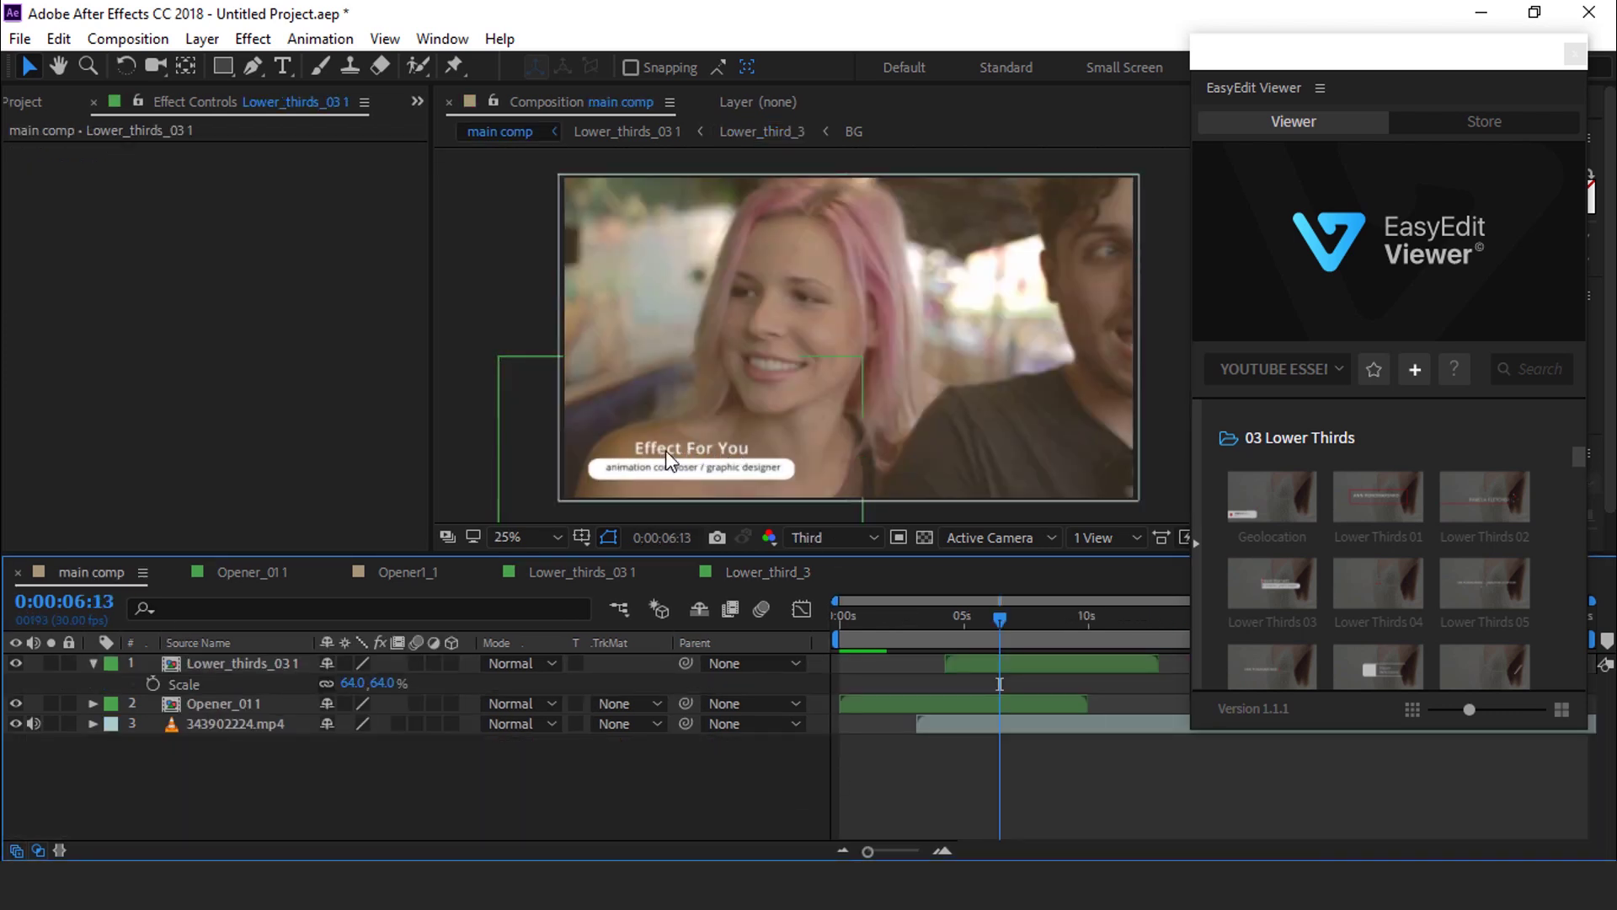
pyautogui.moveTo(948, 620); pyautogui.dragTo(891, 616)
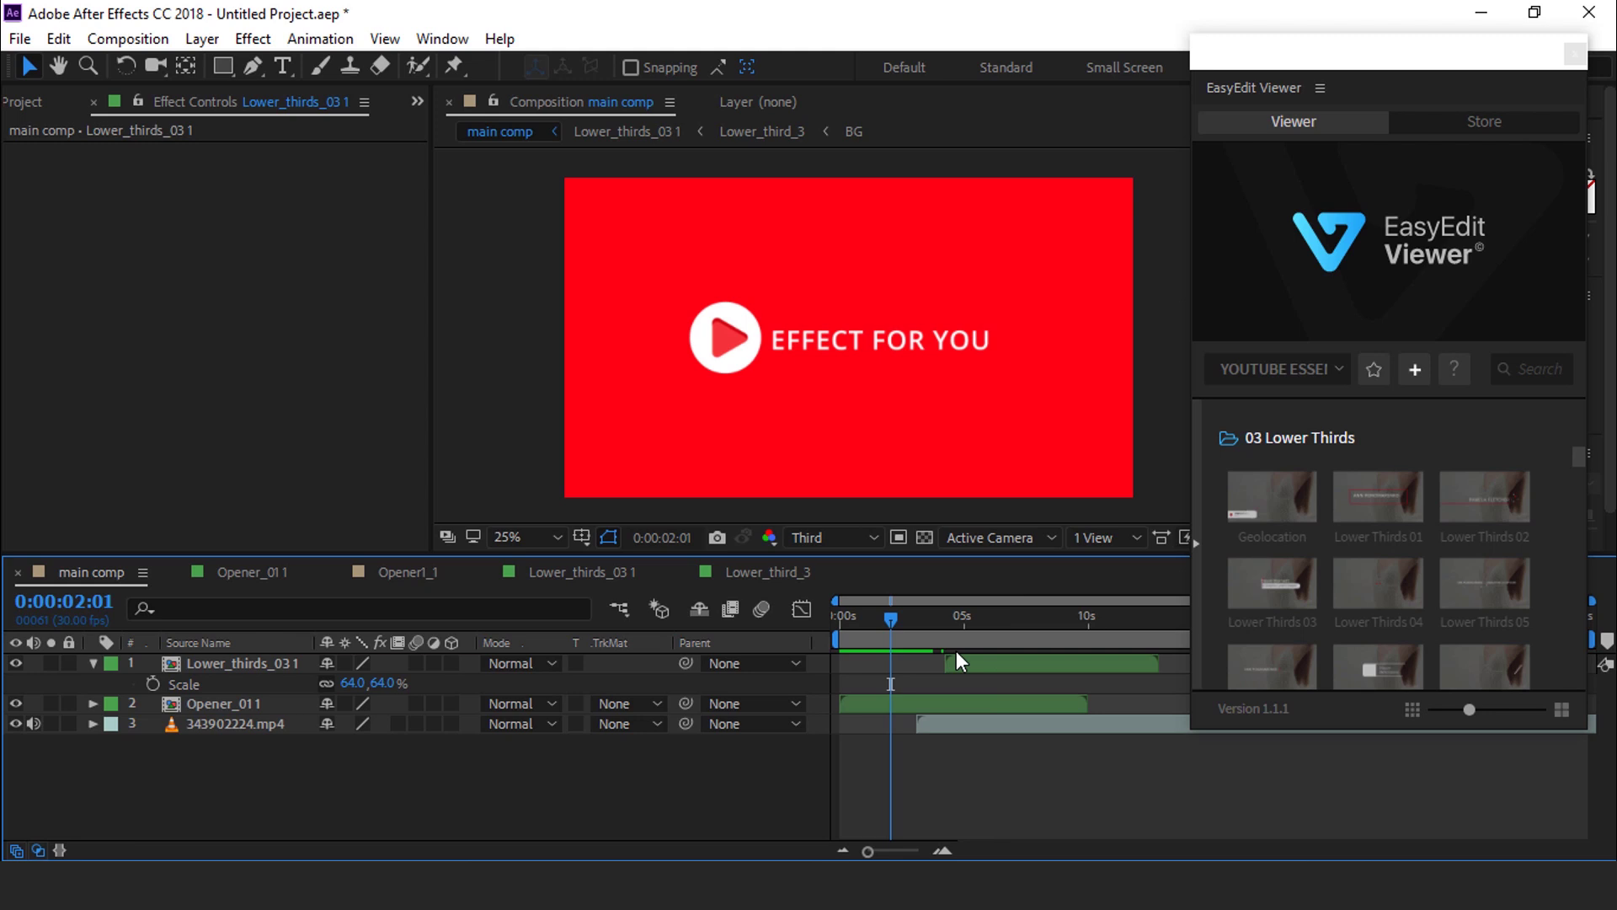
pyautogui.press('space')
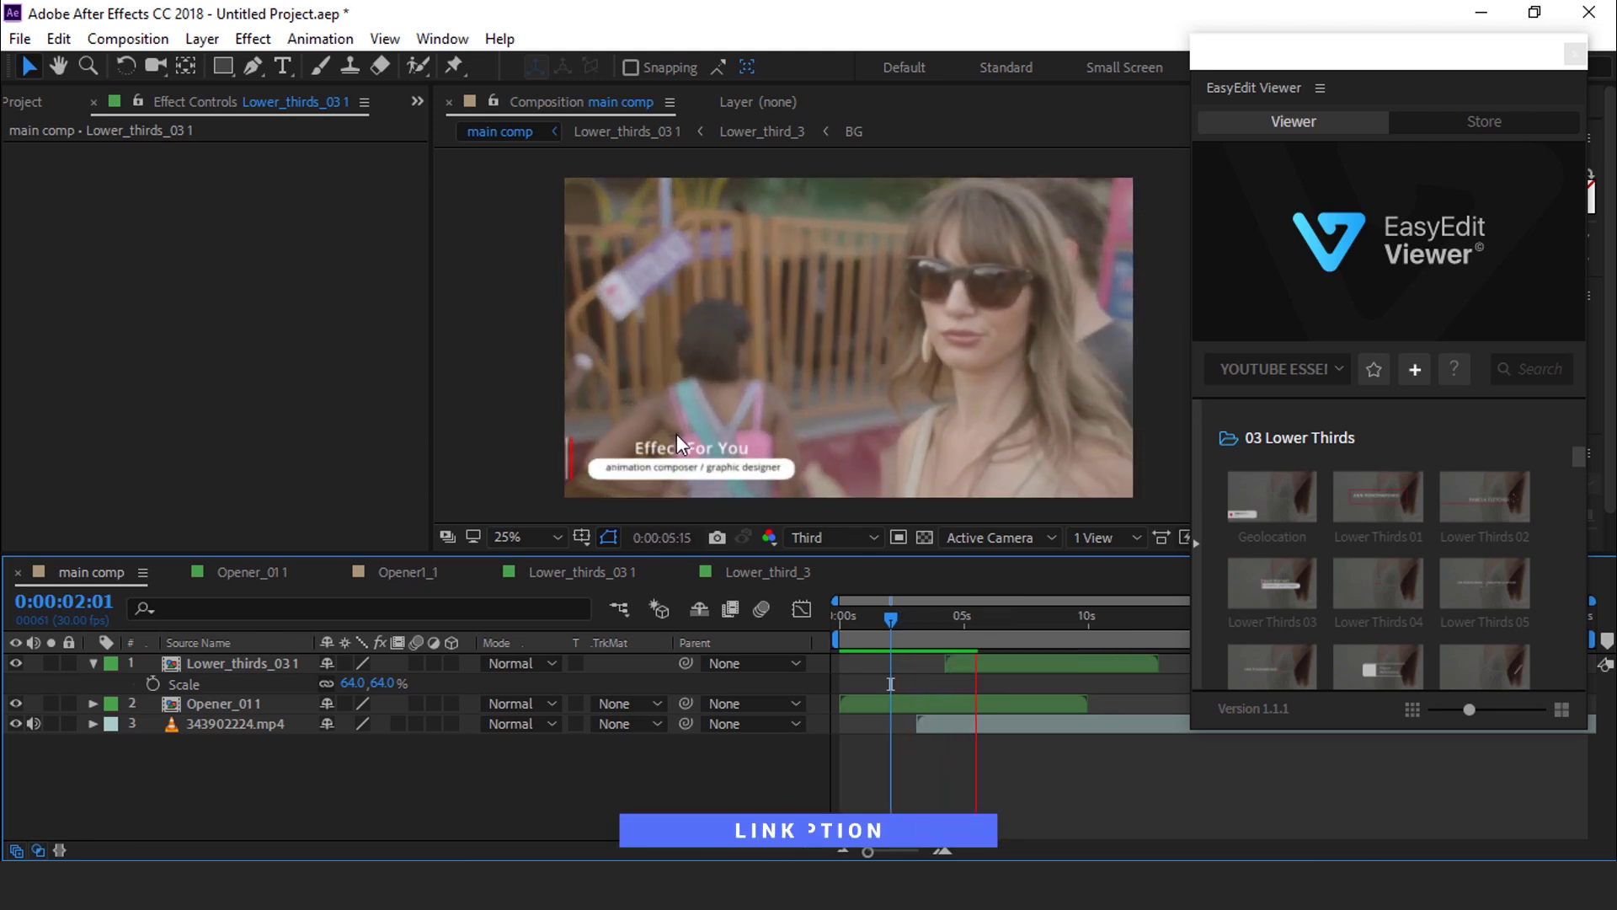
pyautogui.click(95, 664)
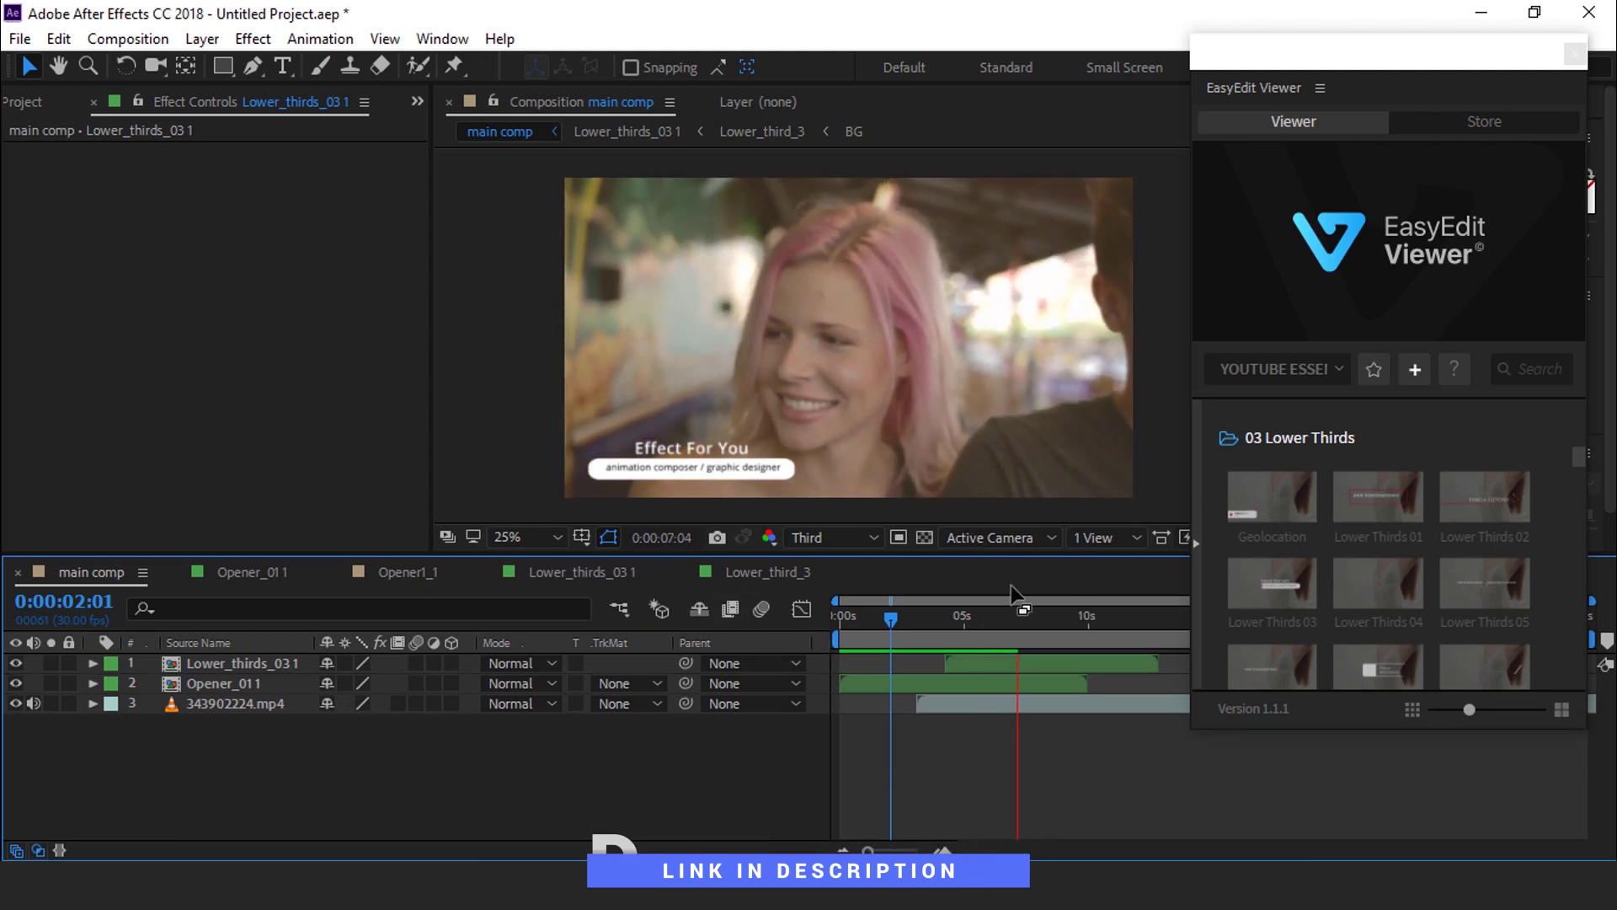
pyautogui.moveTo(1259, 569); pyautogui.dragTo(1207, 560)
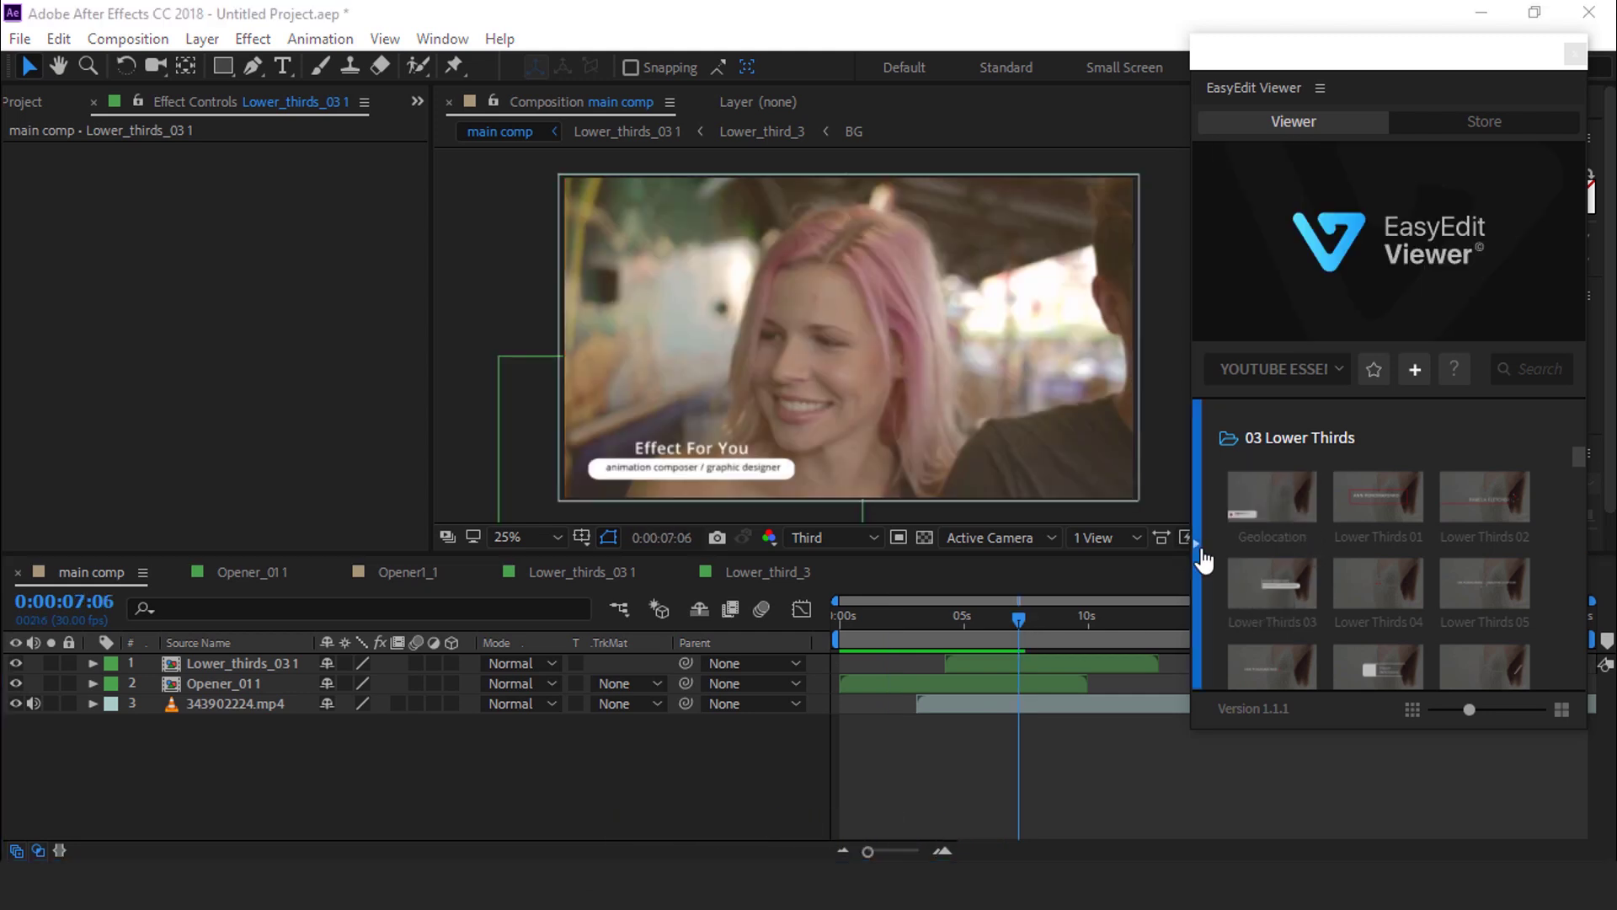
pyautogui.click(1200, 556)
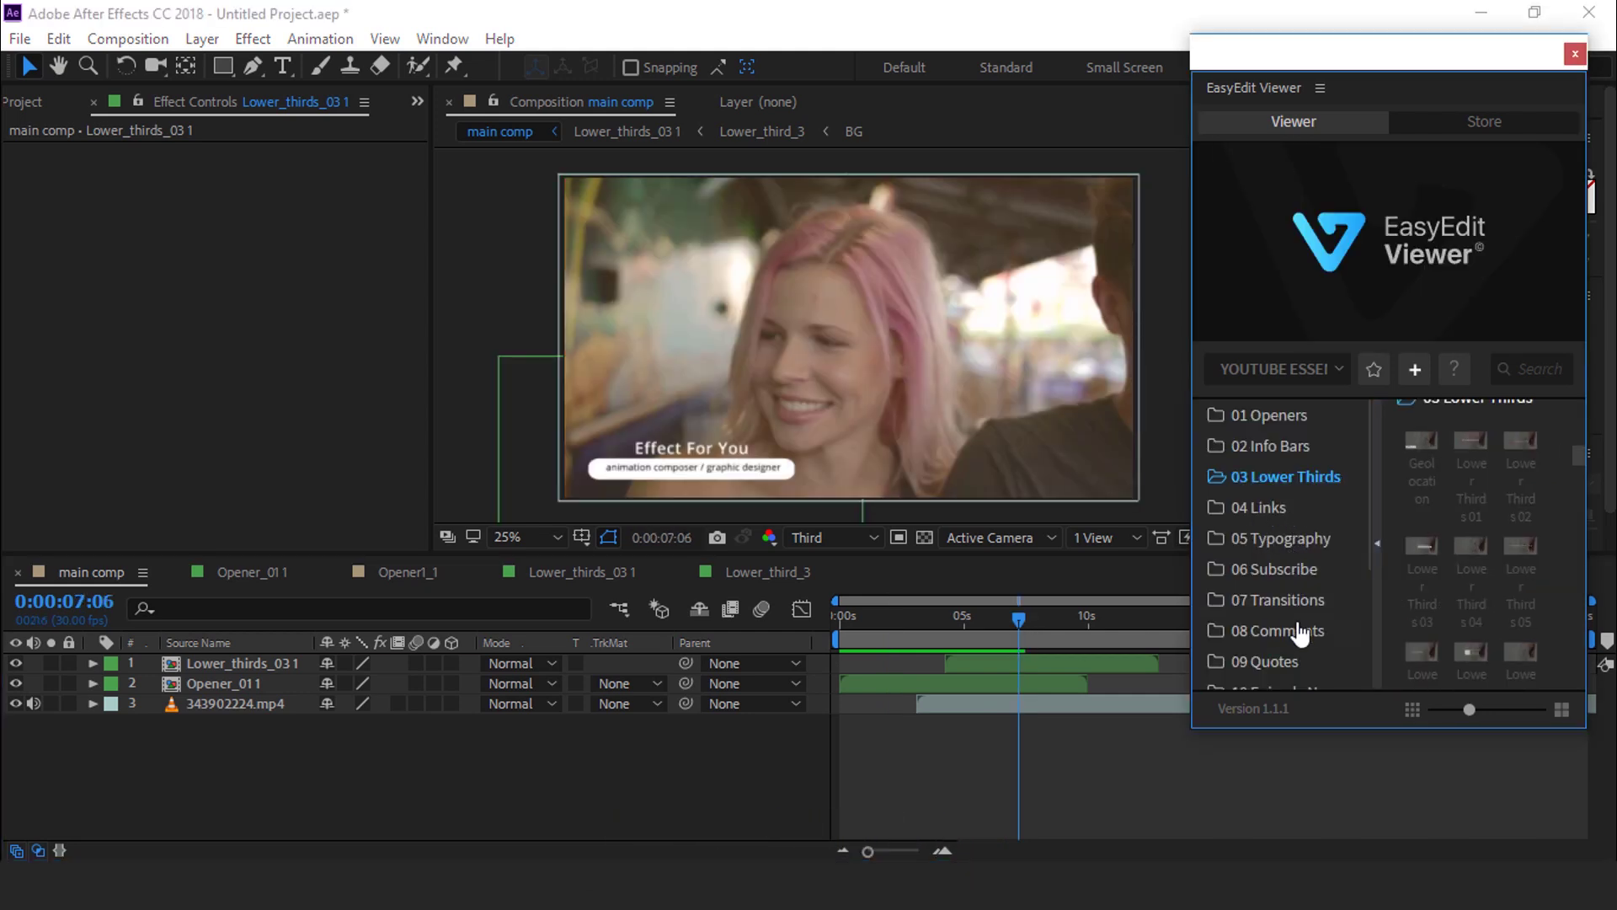
# Step: Scroll down the EasyEdit folder list past the Lower Thirds category
pyautogui.scroll(-3, 1307, 663)
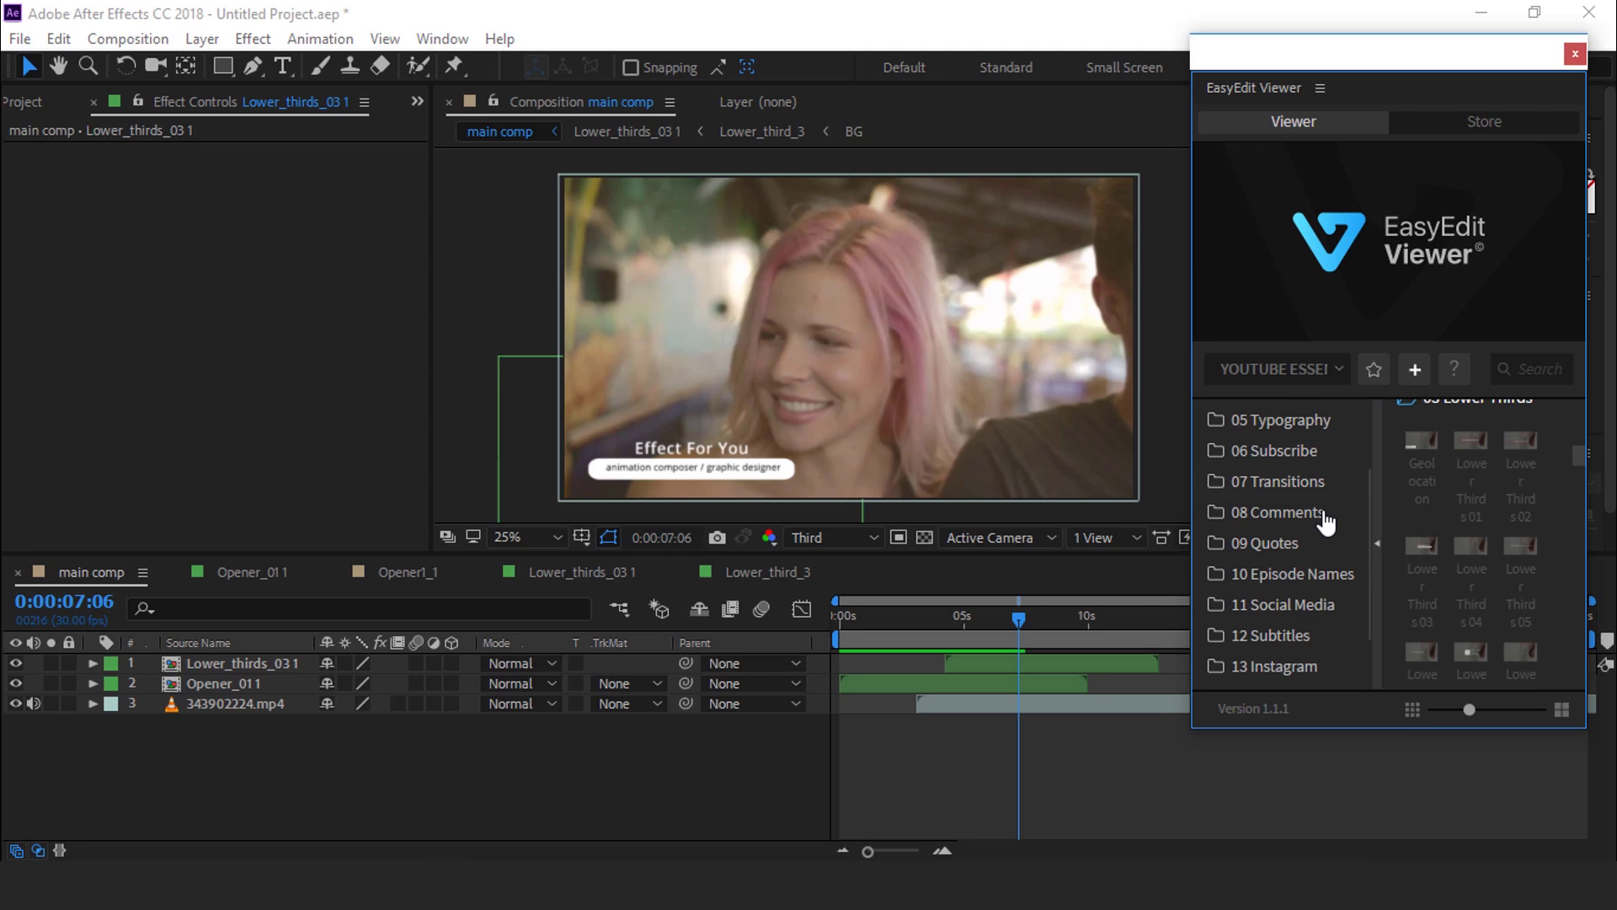